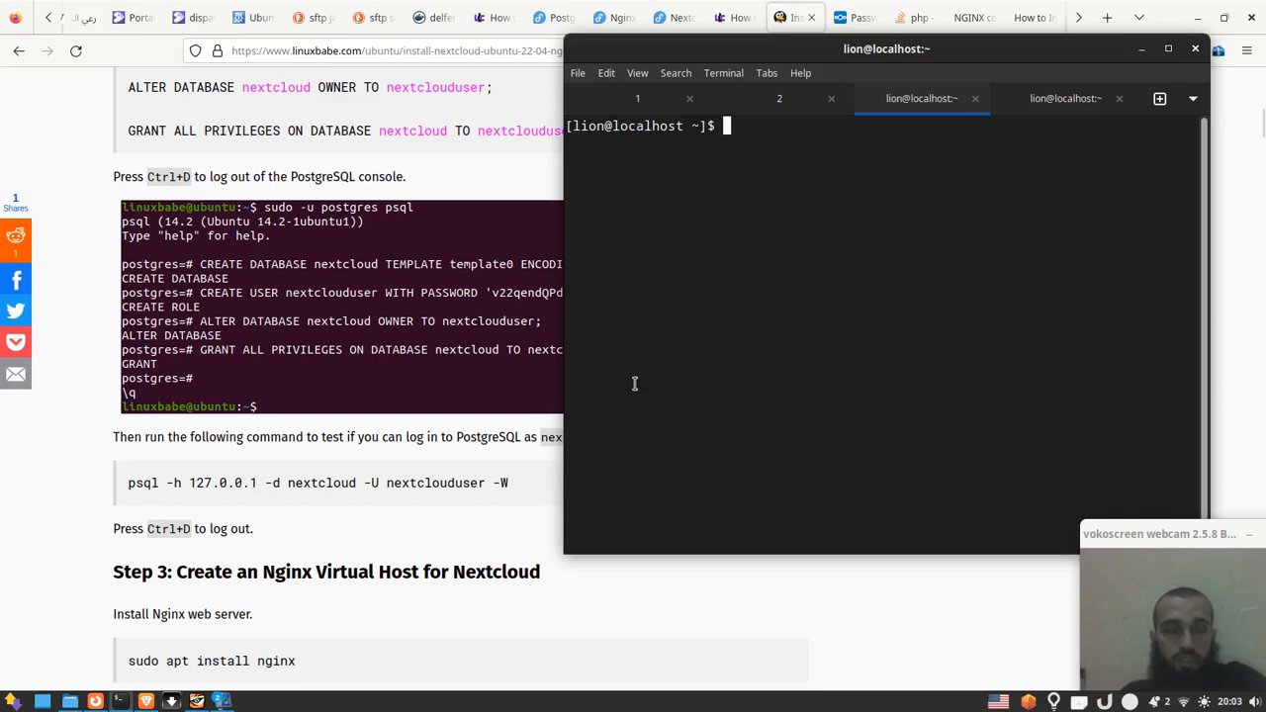
scroll(336, 403, up, 3)
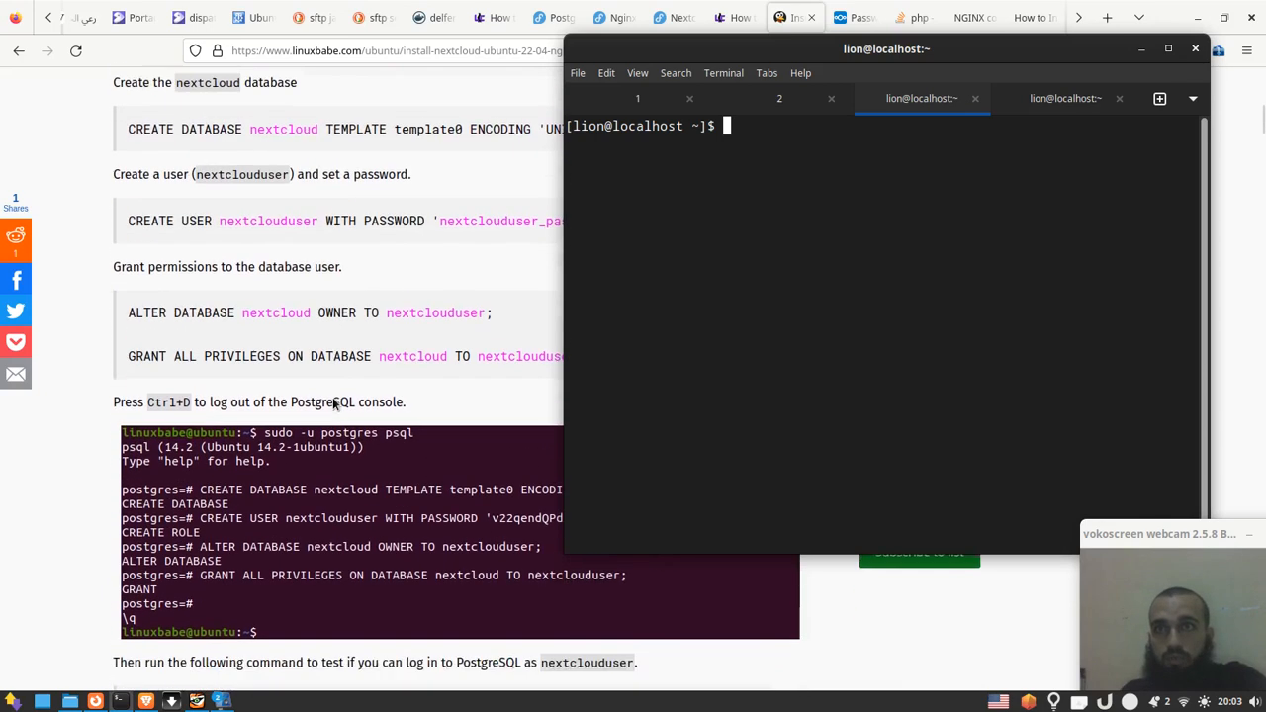
scroll(336, 404, up, 2)
text(sud)
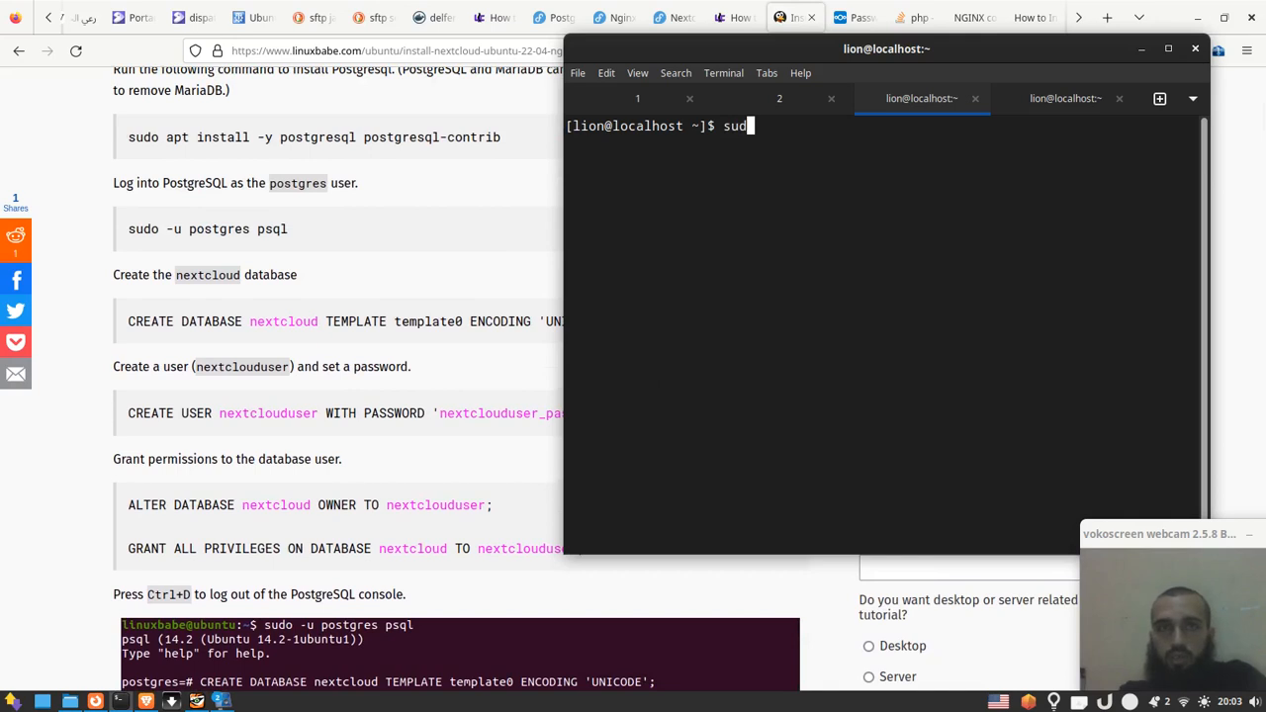
text(o dnf )
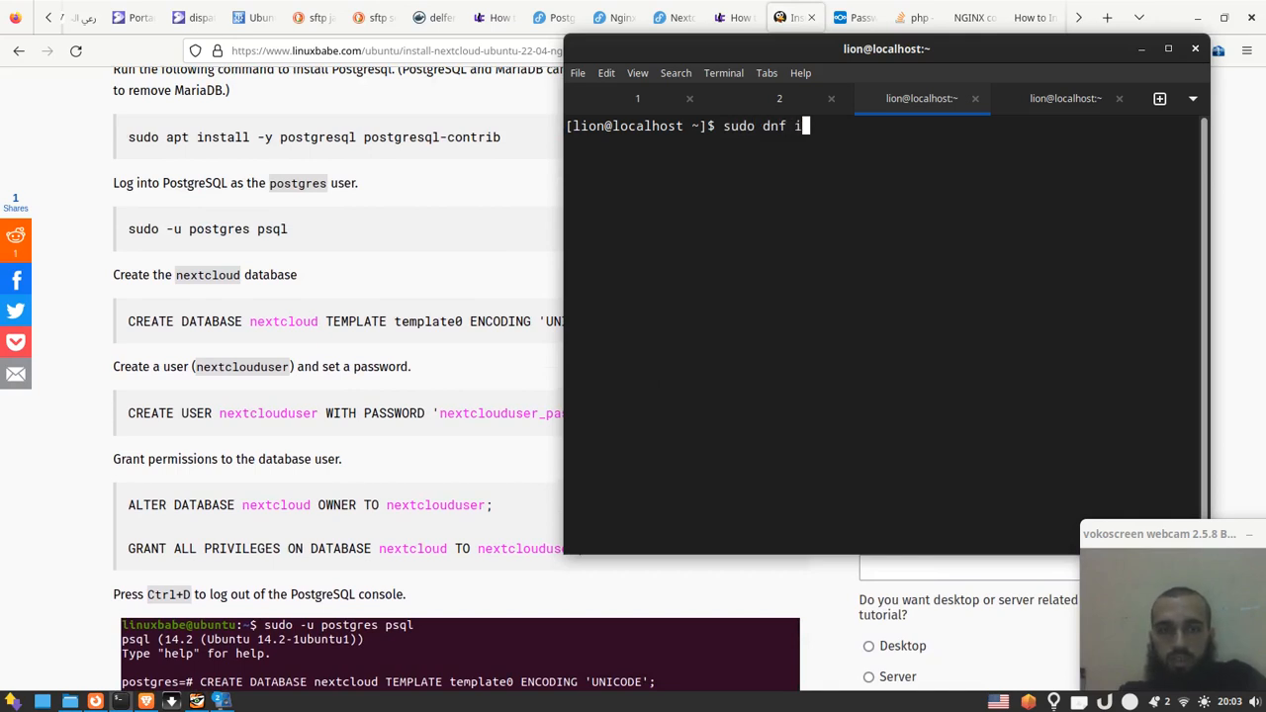
text(install )
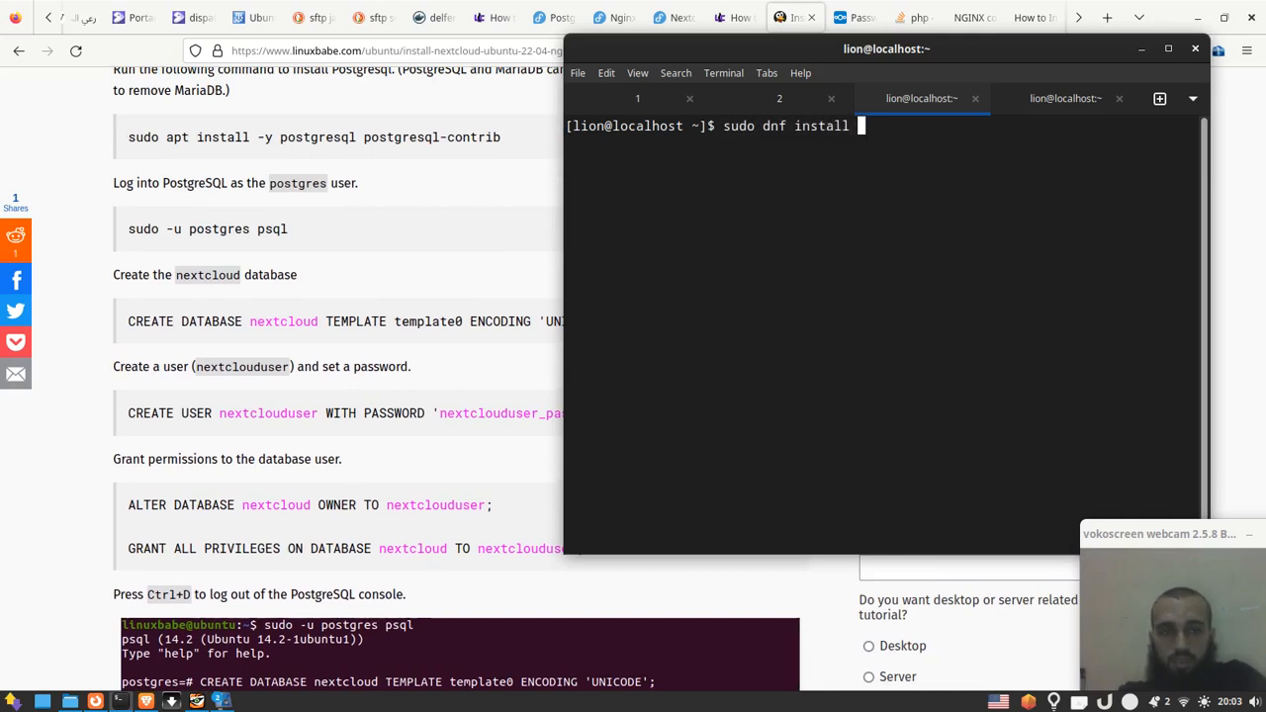
text(postgre)
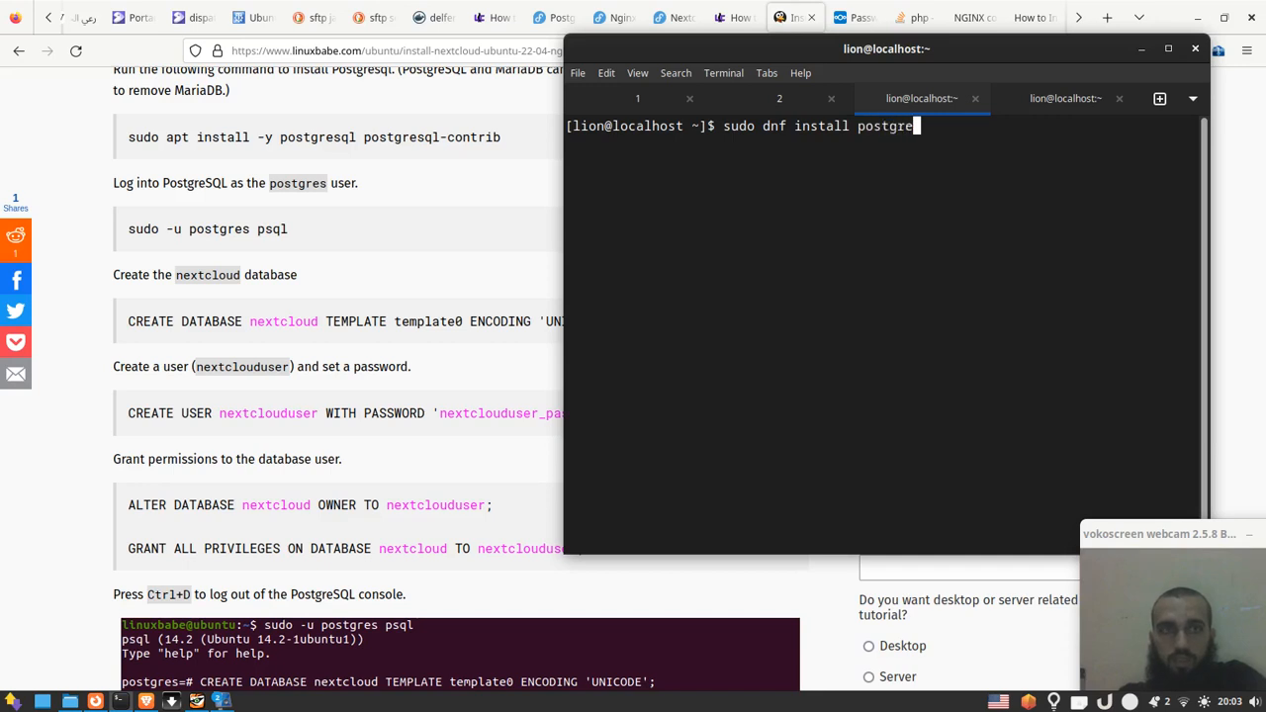
text(sql)
text(-server)
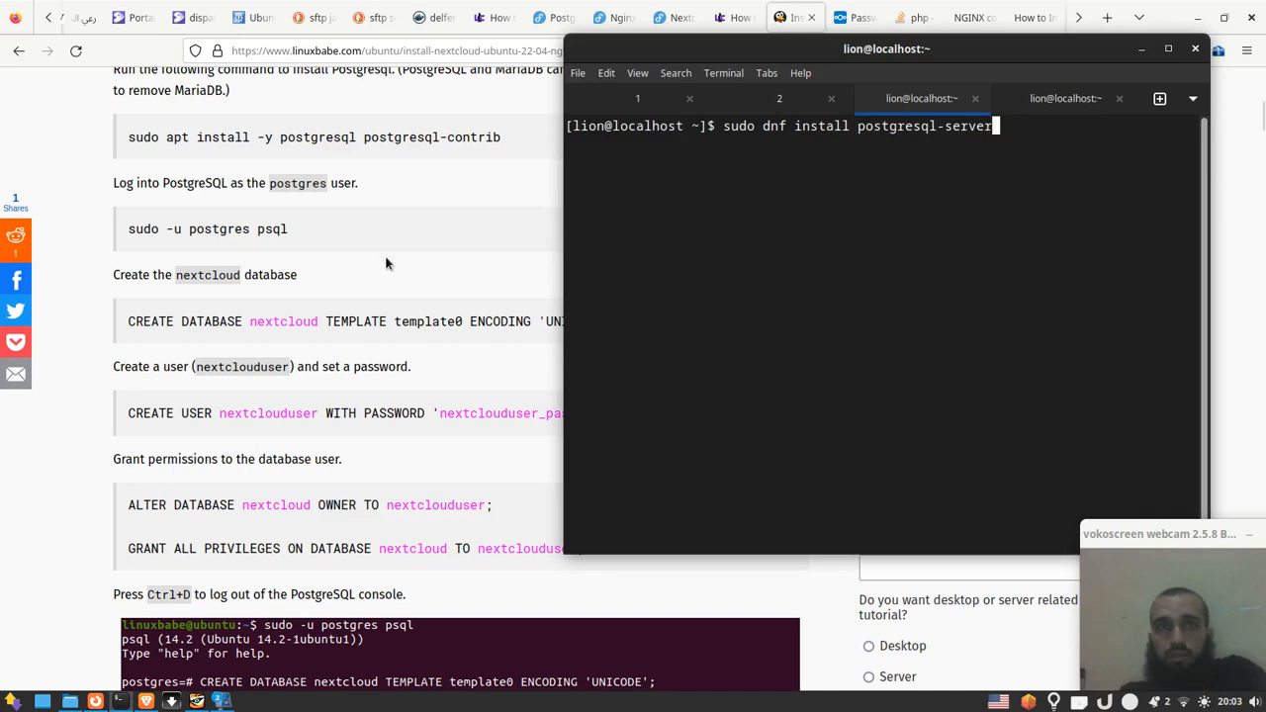
Run the dnf install for postgresql-server and postgresql-contrib, hitting a typo error.
click(552, 17)
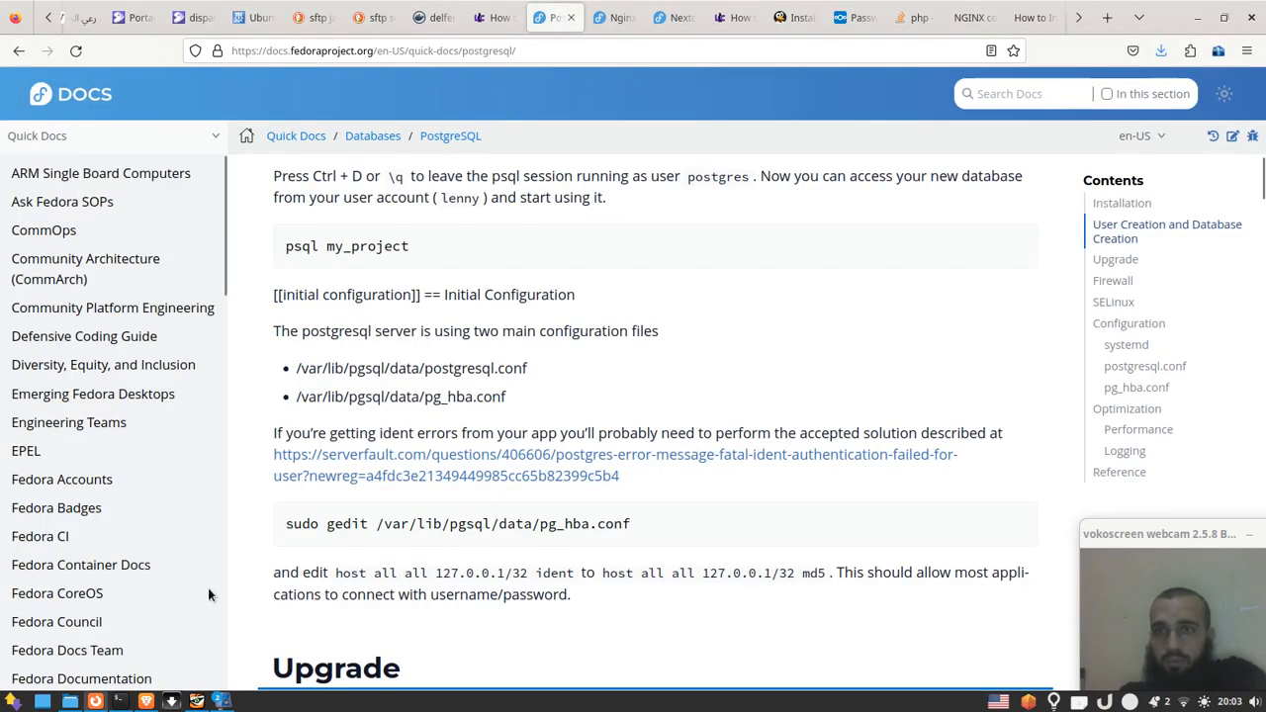
mouse_move(118, 701)
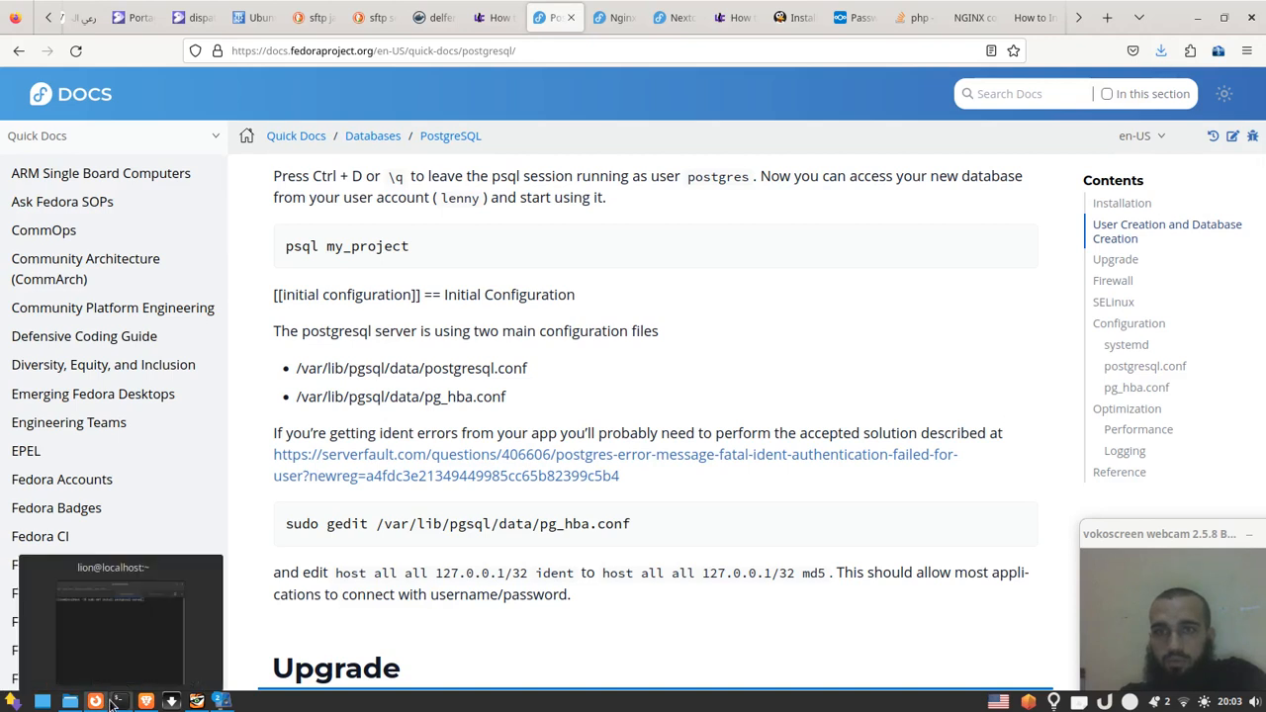
scroll(414, 562, up, 5)
scroll(413, 562, up, 5)
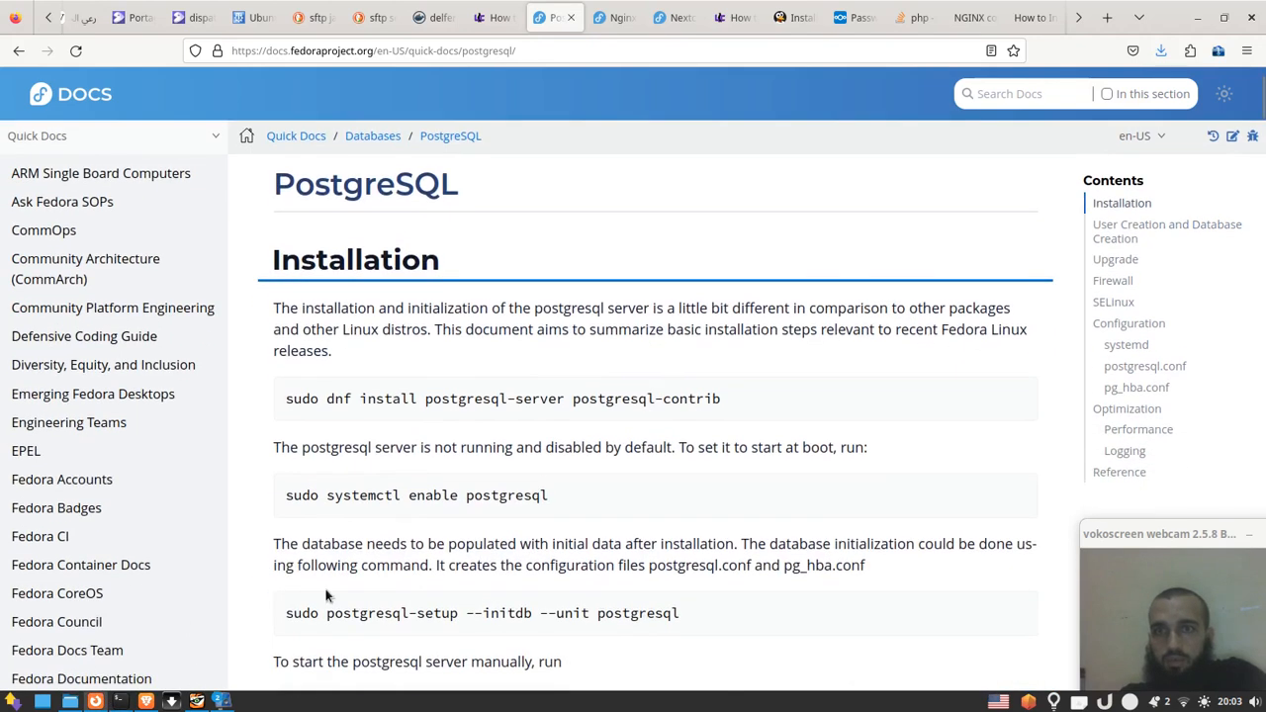
click(146, 701)
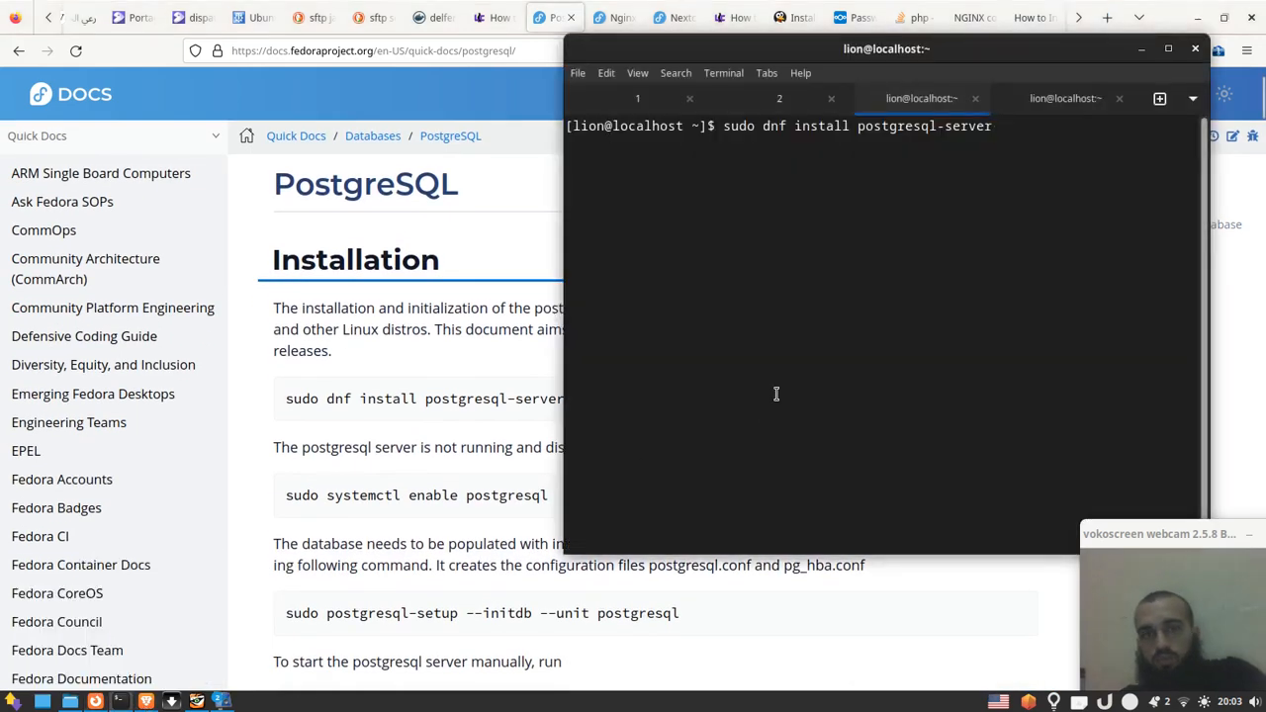
text(posgr)
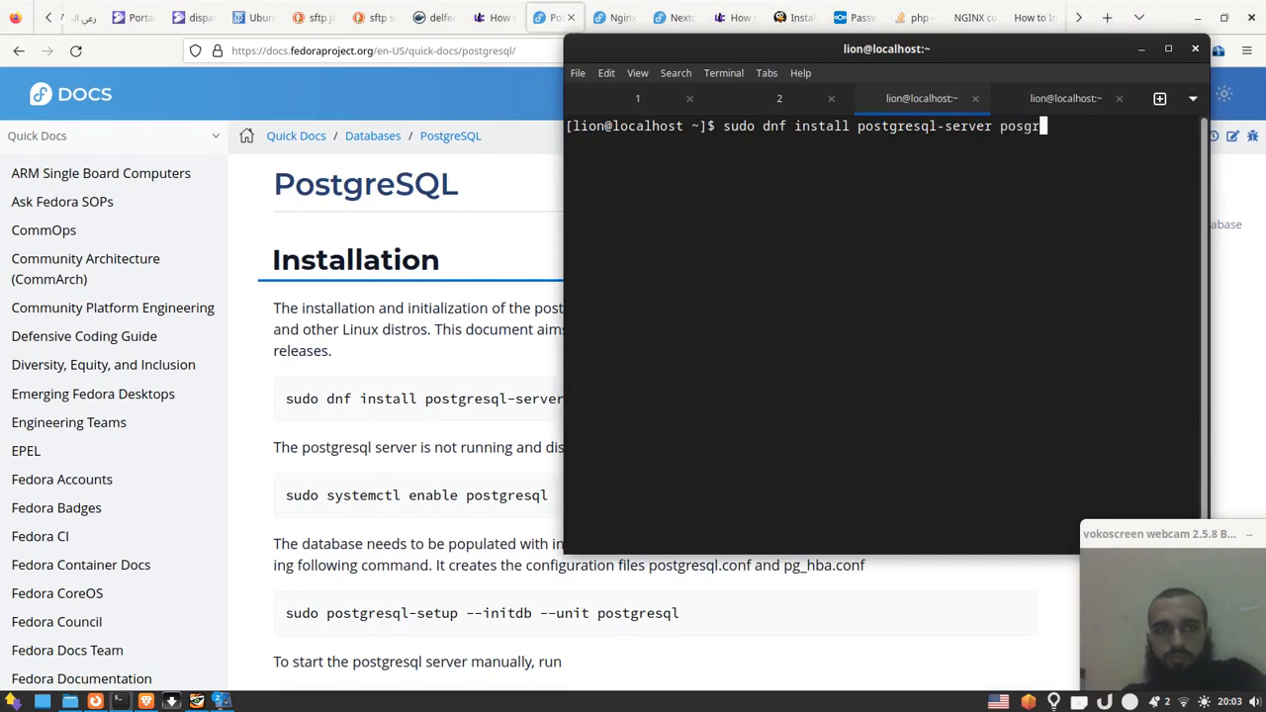
text(esql-)
text(con)
text(trib)
key(Return)
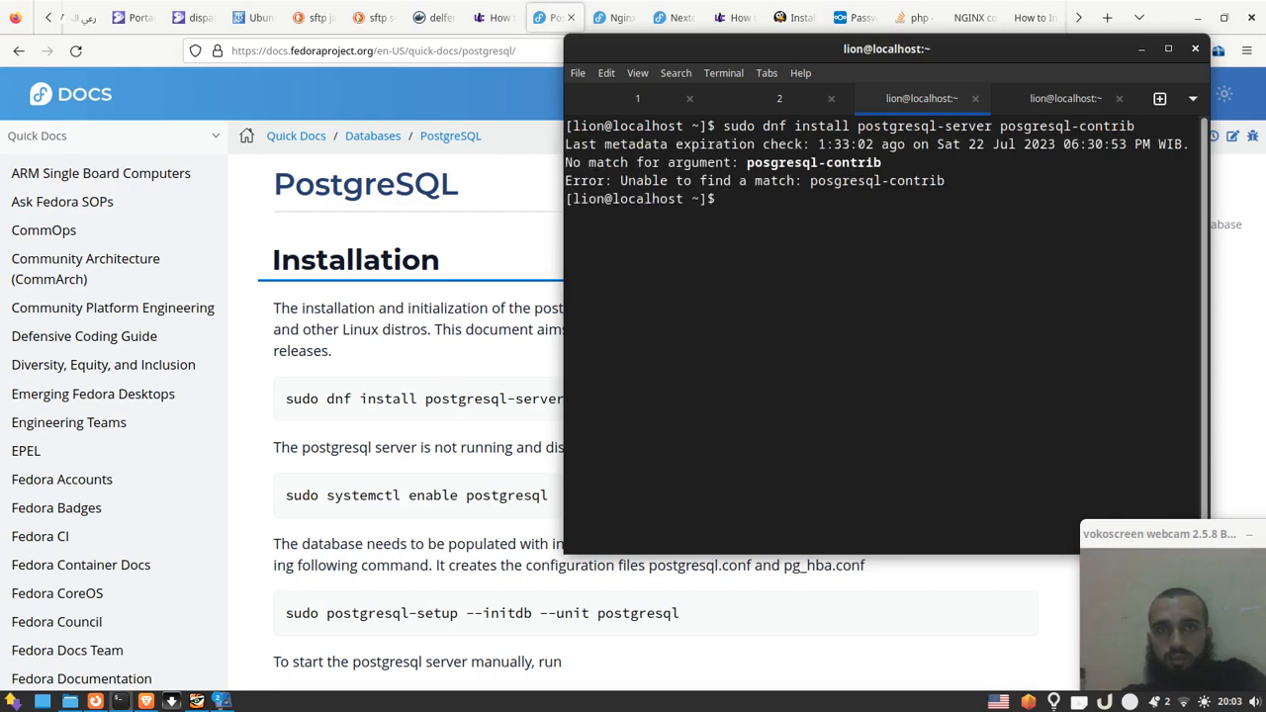
Recall the command, fix 'posgresql' to 'postgresql', rerun it and answer y to install.
key(Up)
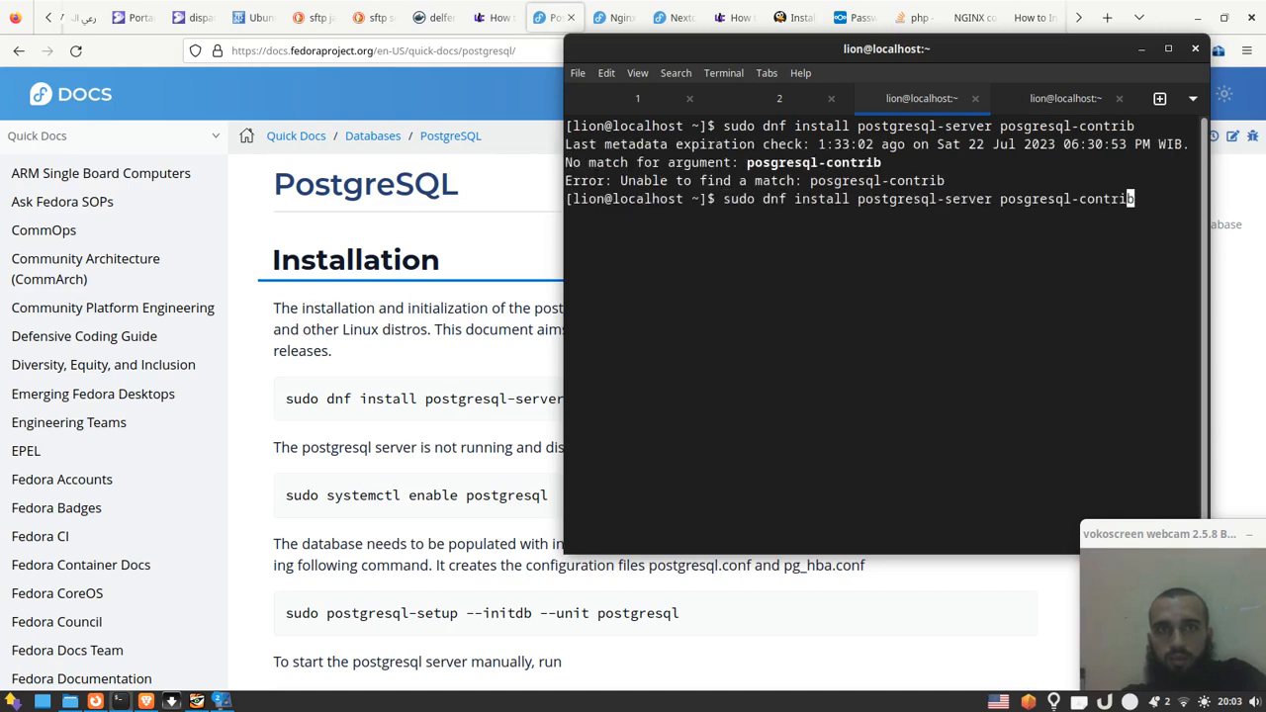
key(ctrl+Left)
key(ctrl+Left)
key(ctrl+Left)
key(Right)
key(Right)
key(Right)
key(Right)
text(t)
key(Return)
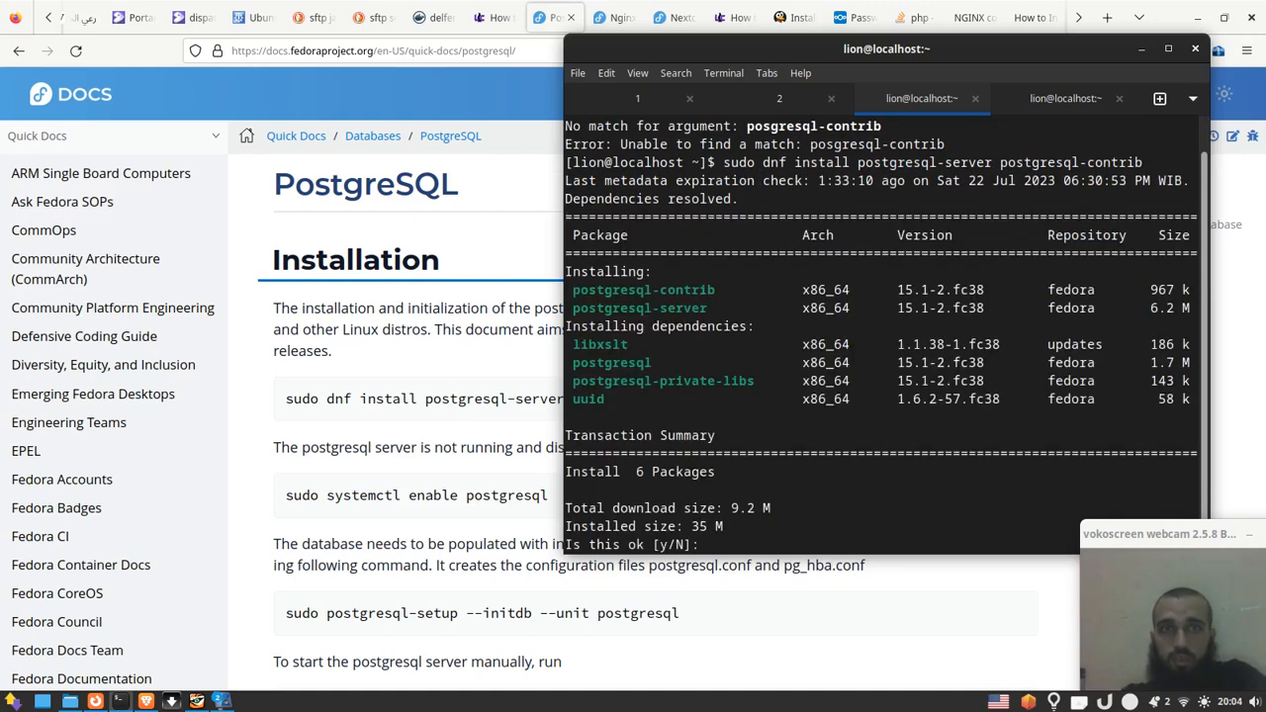
text(y)
key(Return)
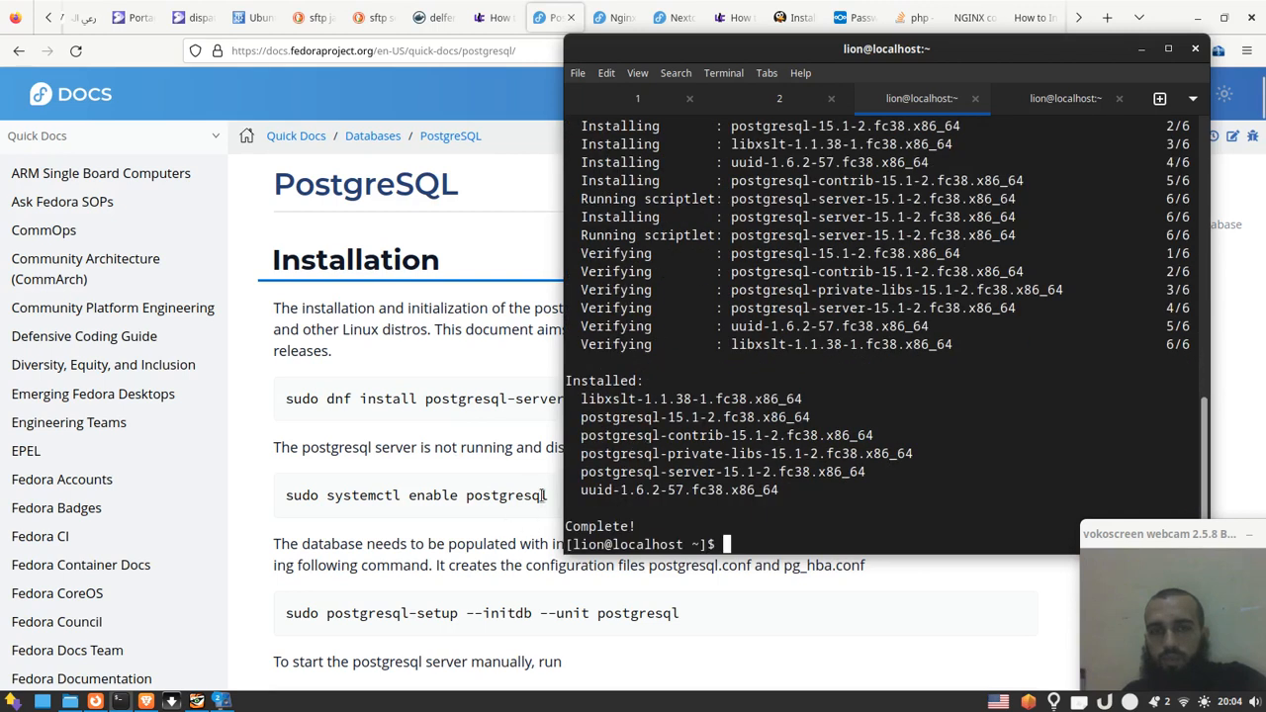
Paste and run 'sudo systemctl enable postgresql' copied from the Fedora docs.
drag(553, 492, 284, 499)
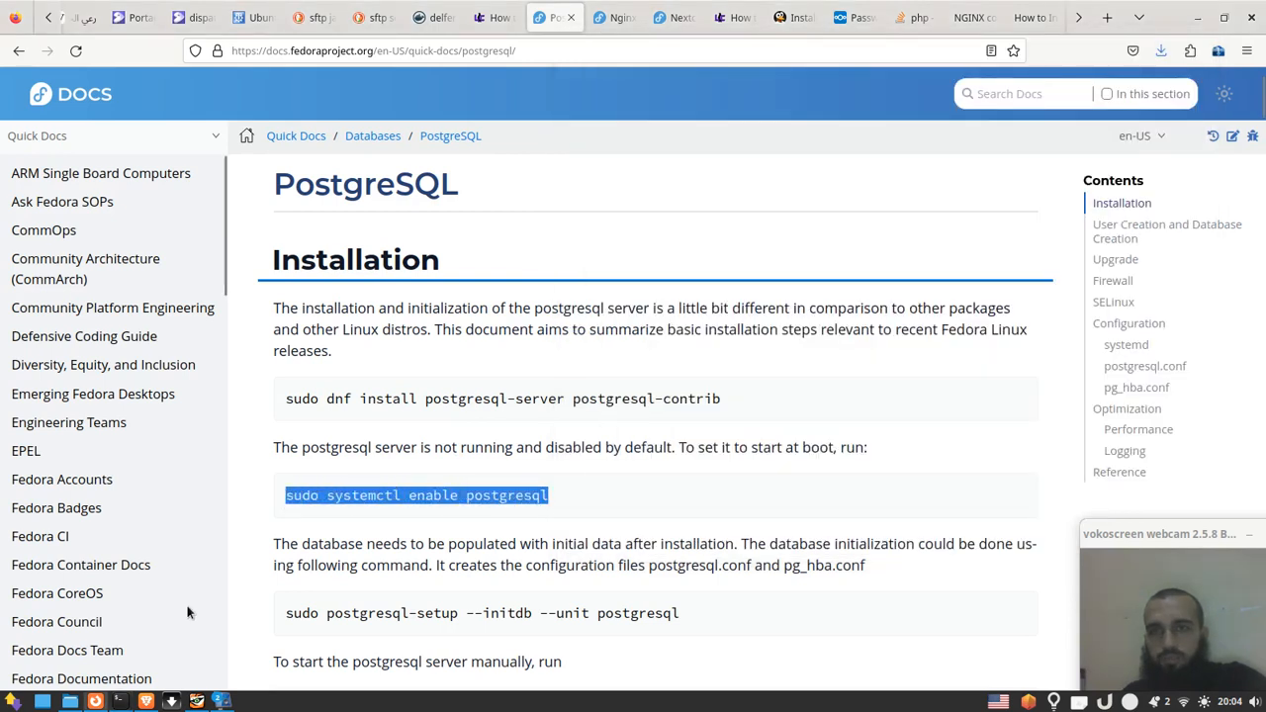
click(119, 701)
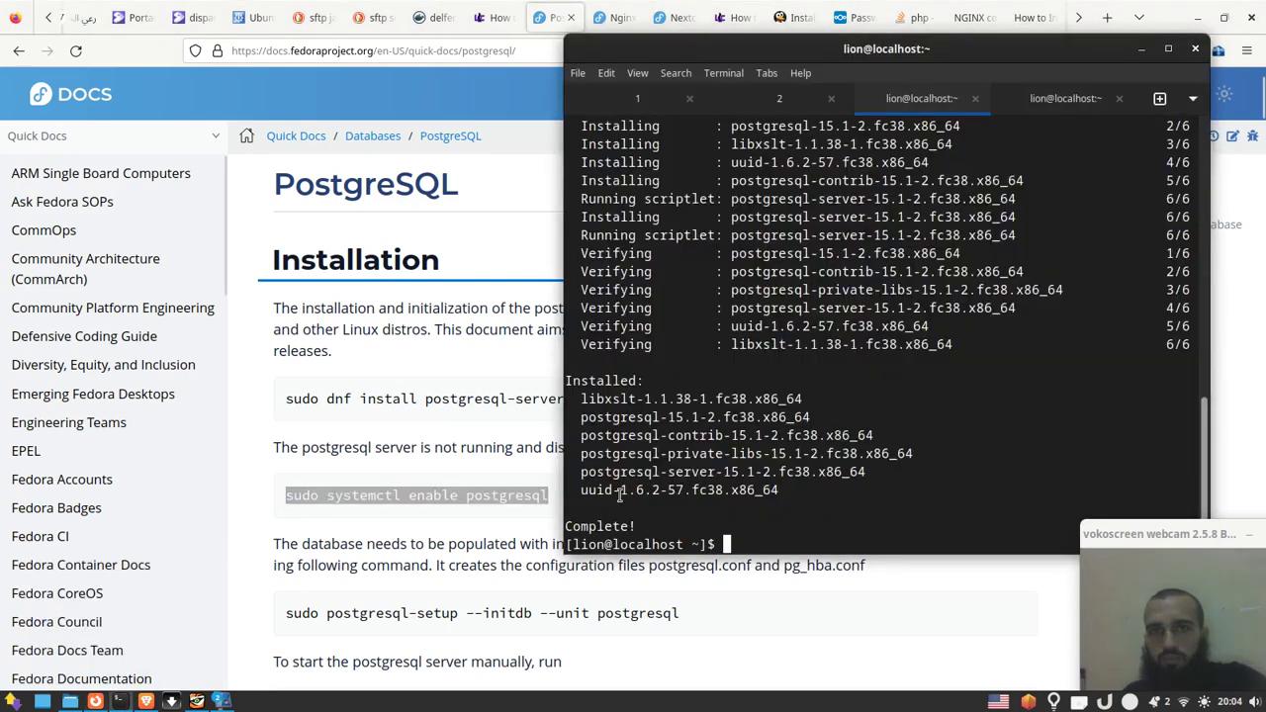
middle_click(875, 457)
key(Return)
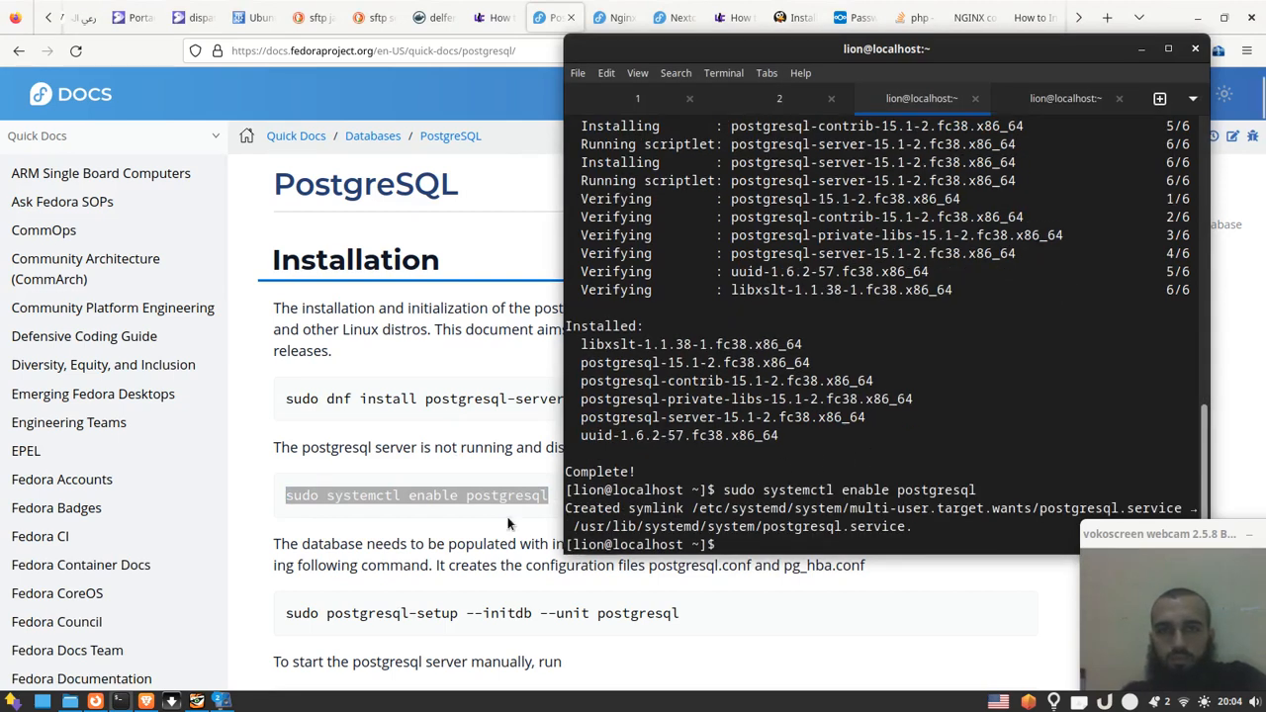
Paste and run the PostgreSQL database initialization command from the docs.
drag(286, 614, 689, 616)
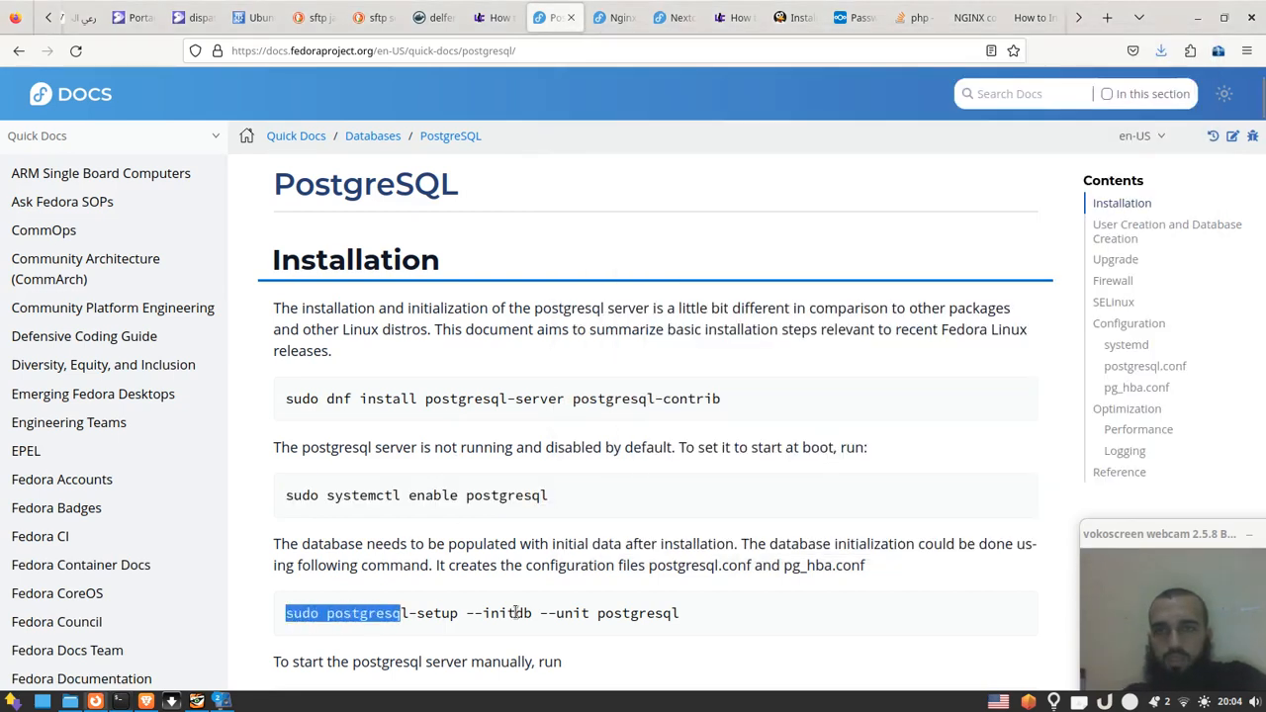
click(118, 701)
middle_click(836, 457)
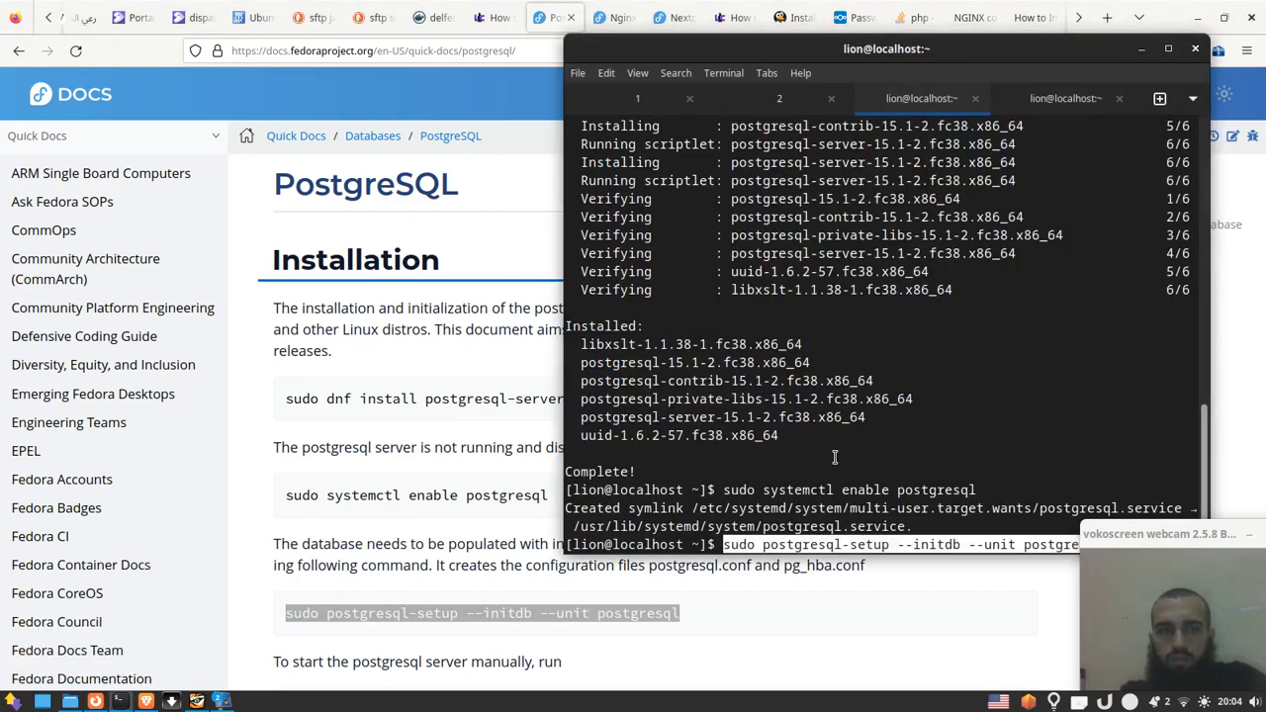
key(Return)
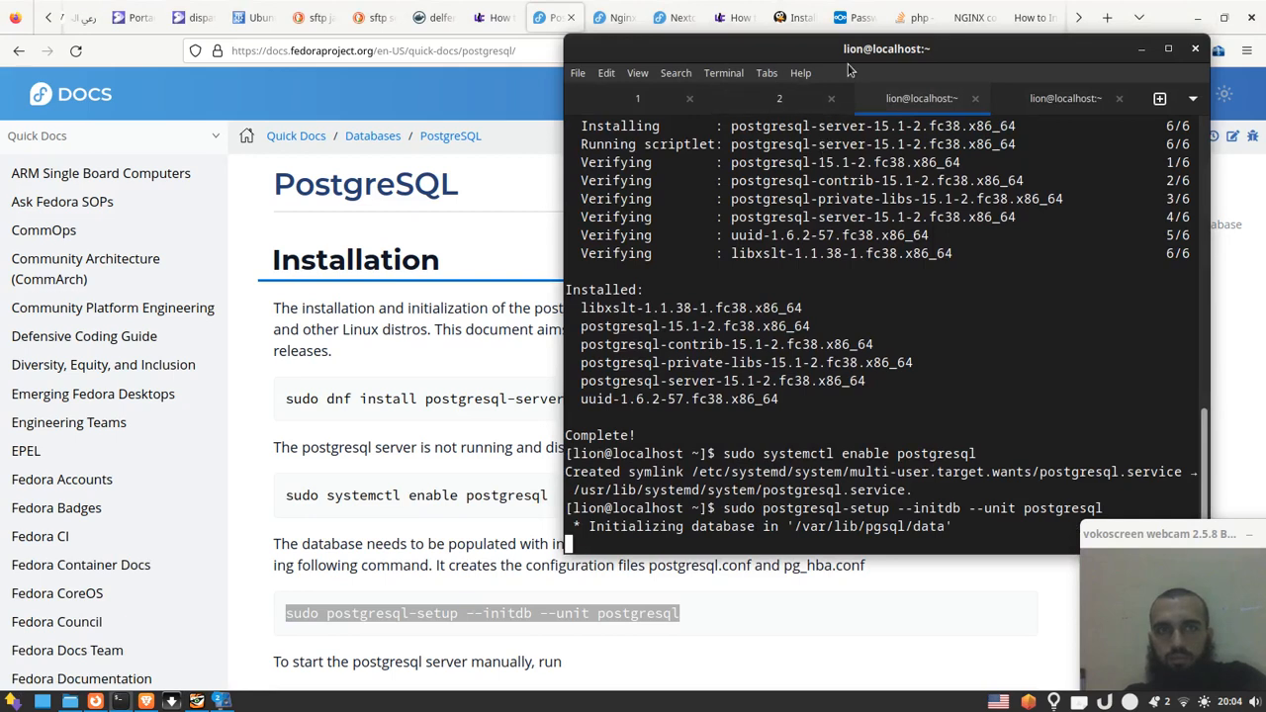
Edit the recalled enable command into 'sudo systemctl start postgresql' and run it.
drag(848, 54, 830, 35)
key(Up)
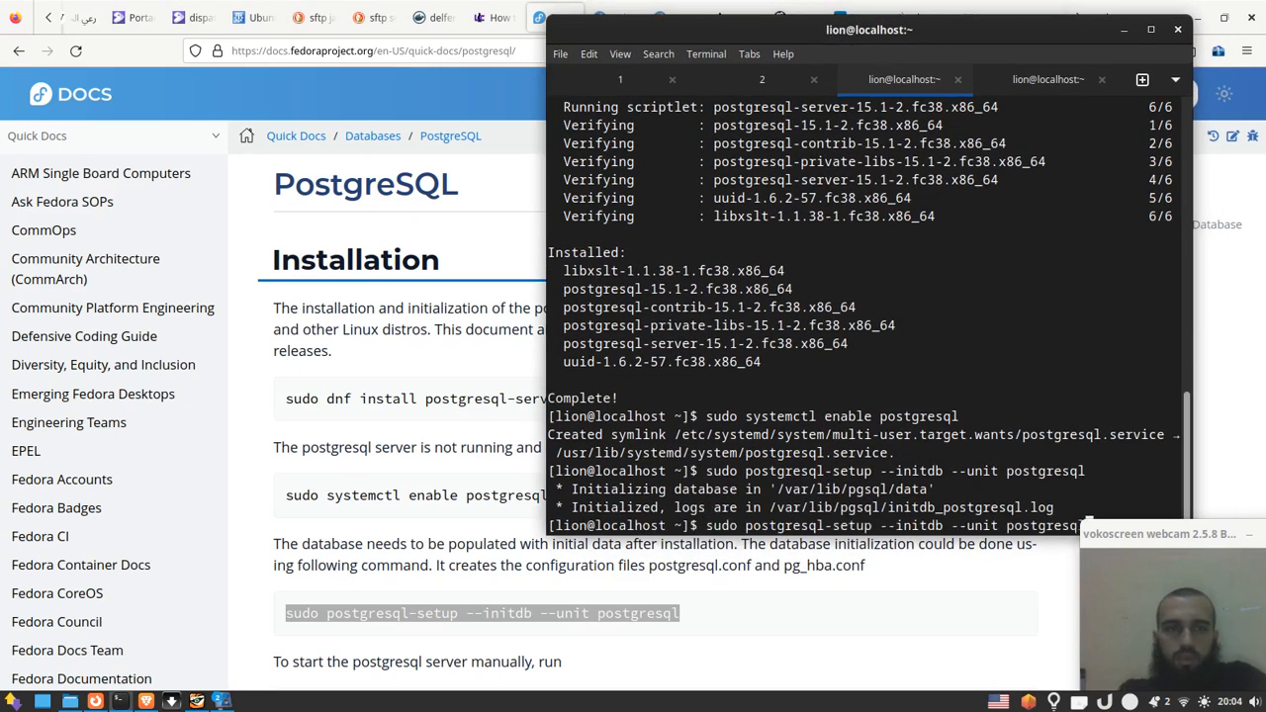
key(Up)
key(ctrl+Left)
key(Left)
key(Left)
key(Left)
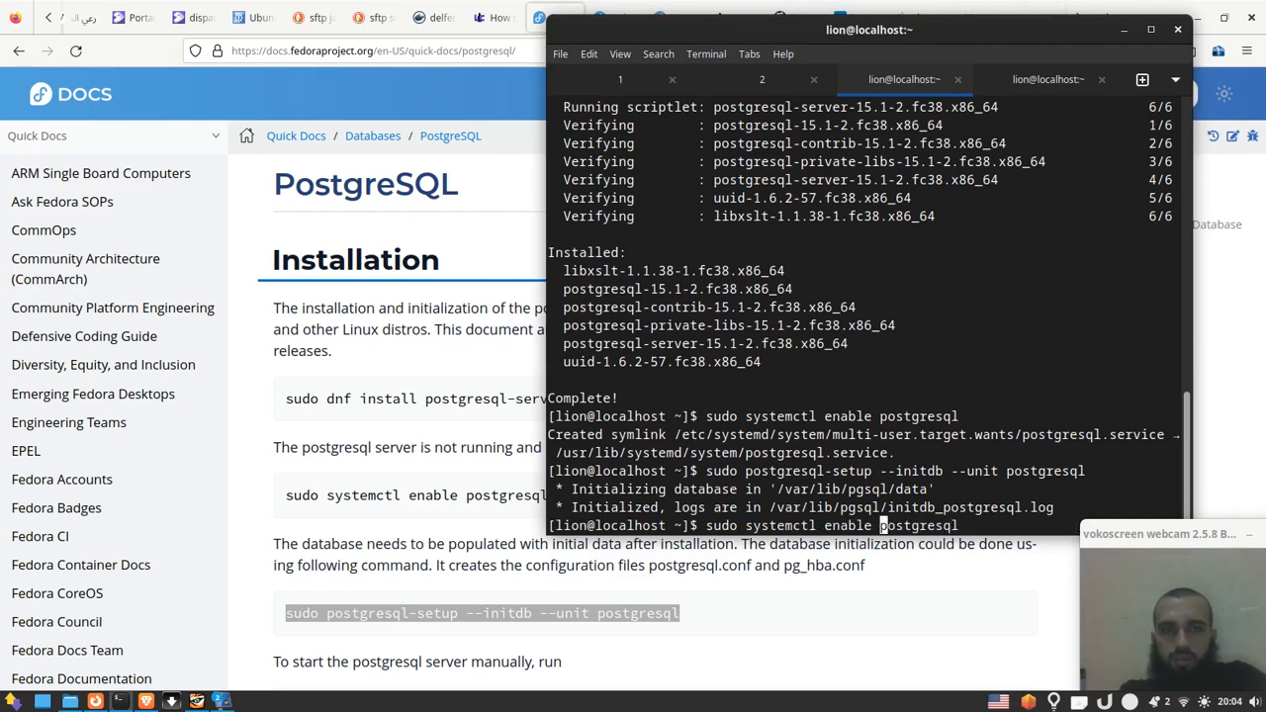
key(BackSpace)
key(BackSpace)
key(BackSpace)
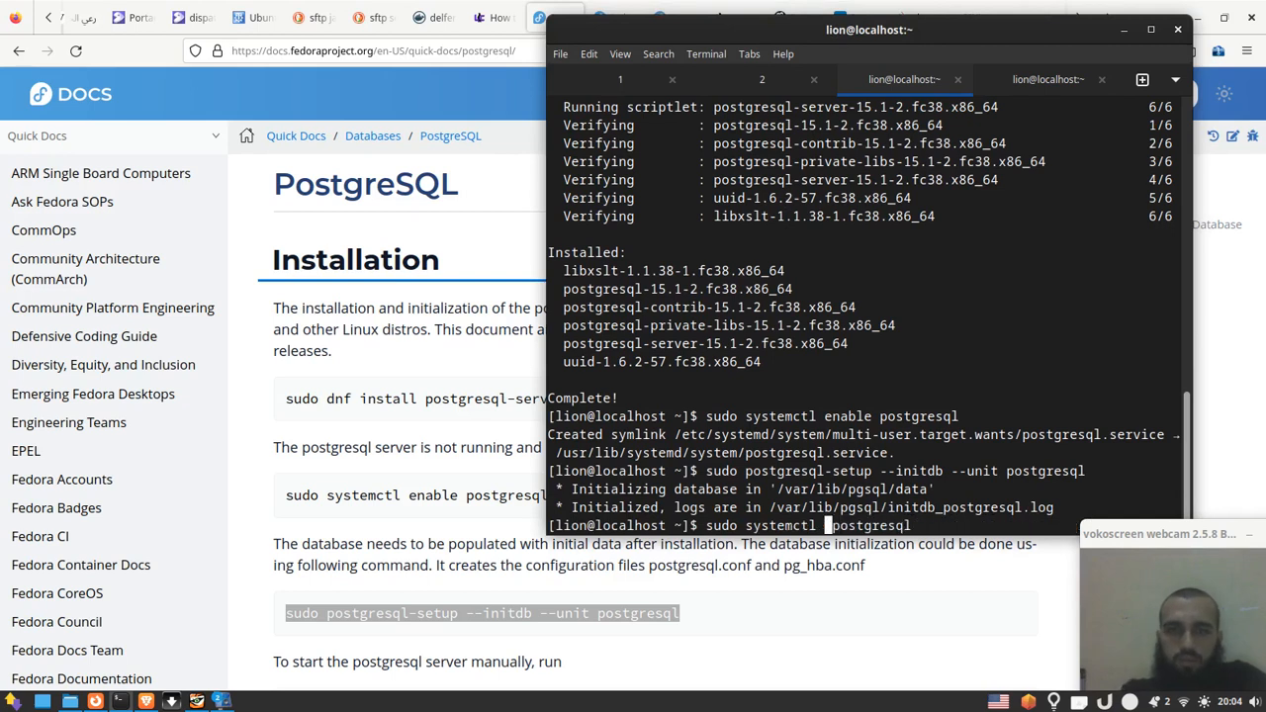
text(start)
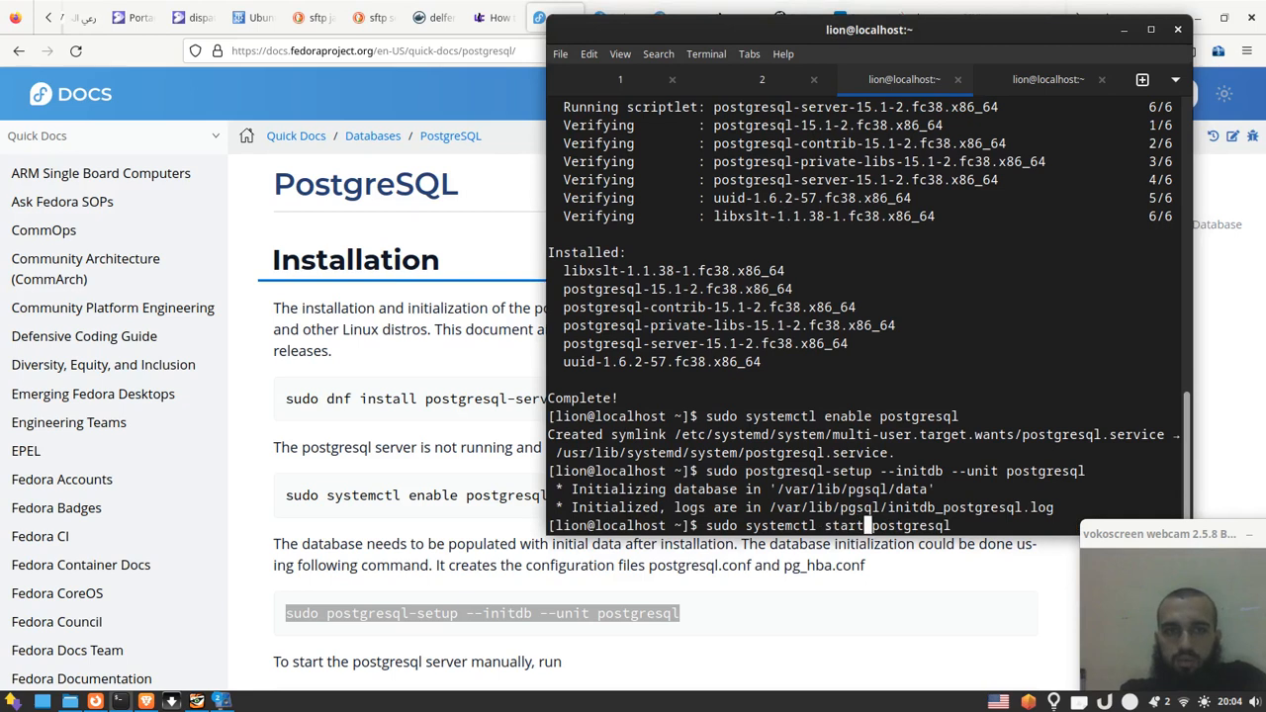
key(Return)
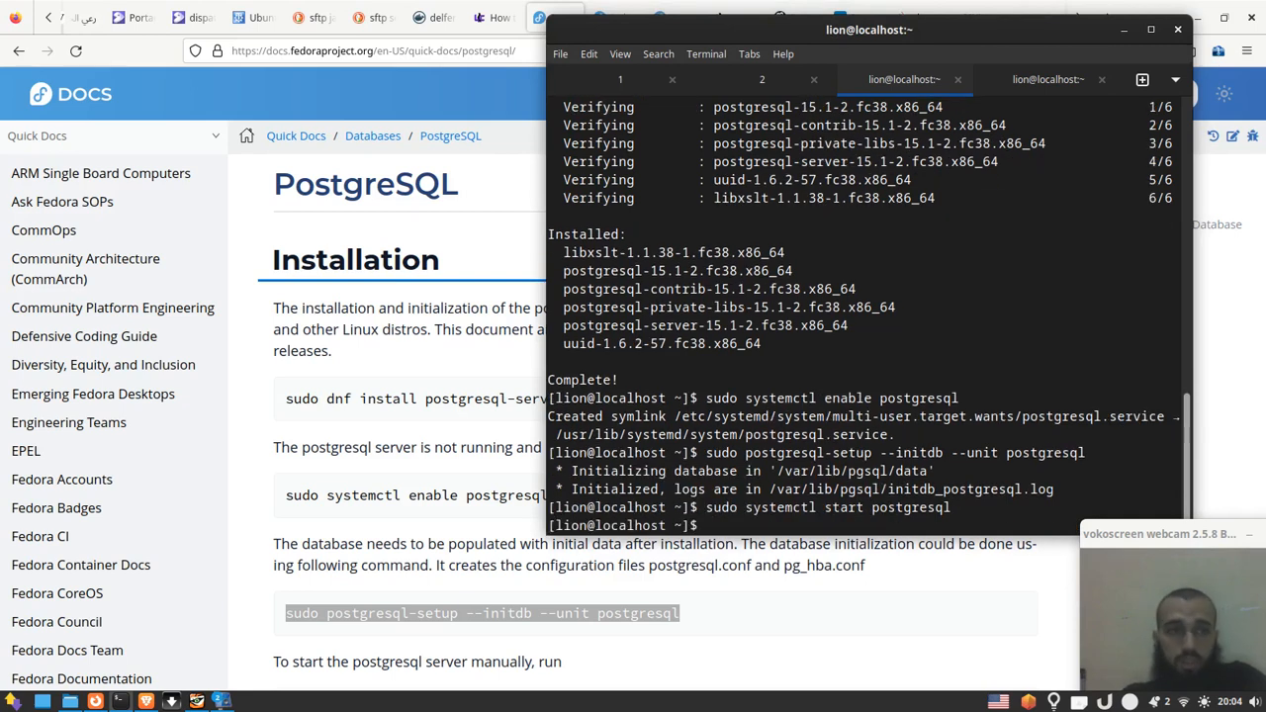
Edit the start command into 'sudo systemctl status postgresql' and run it, showing active (running).
key(Up)
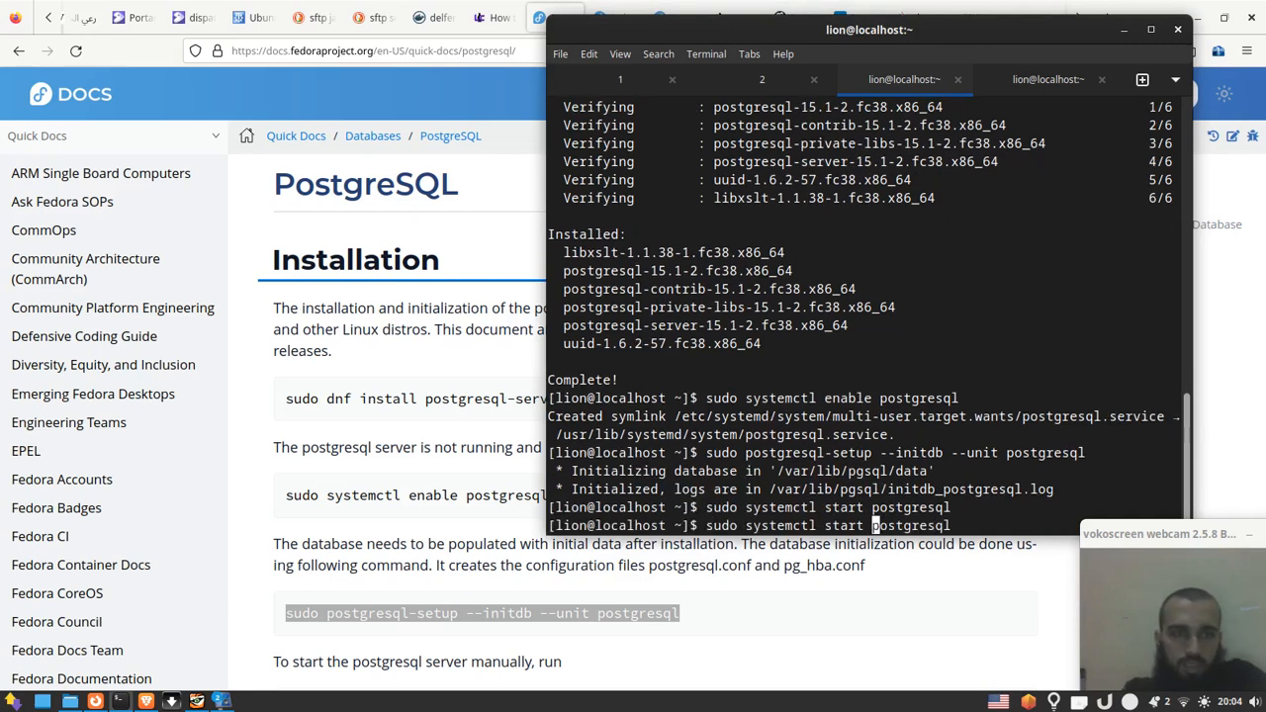
key(Left)
key(Left)
key(Left)
key(BackSpace)
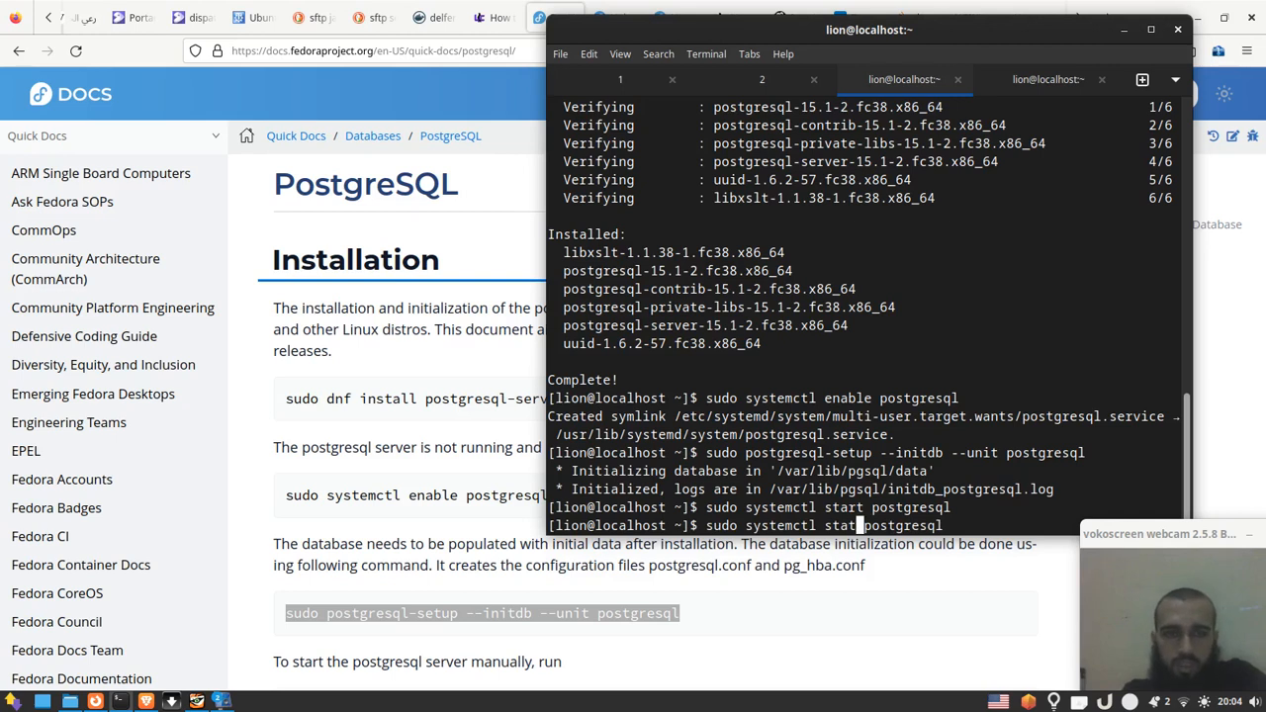
text(ud)
key(BackSpace)
text(s)
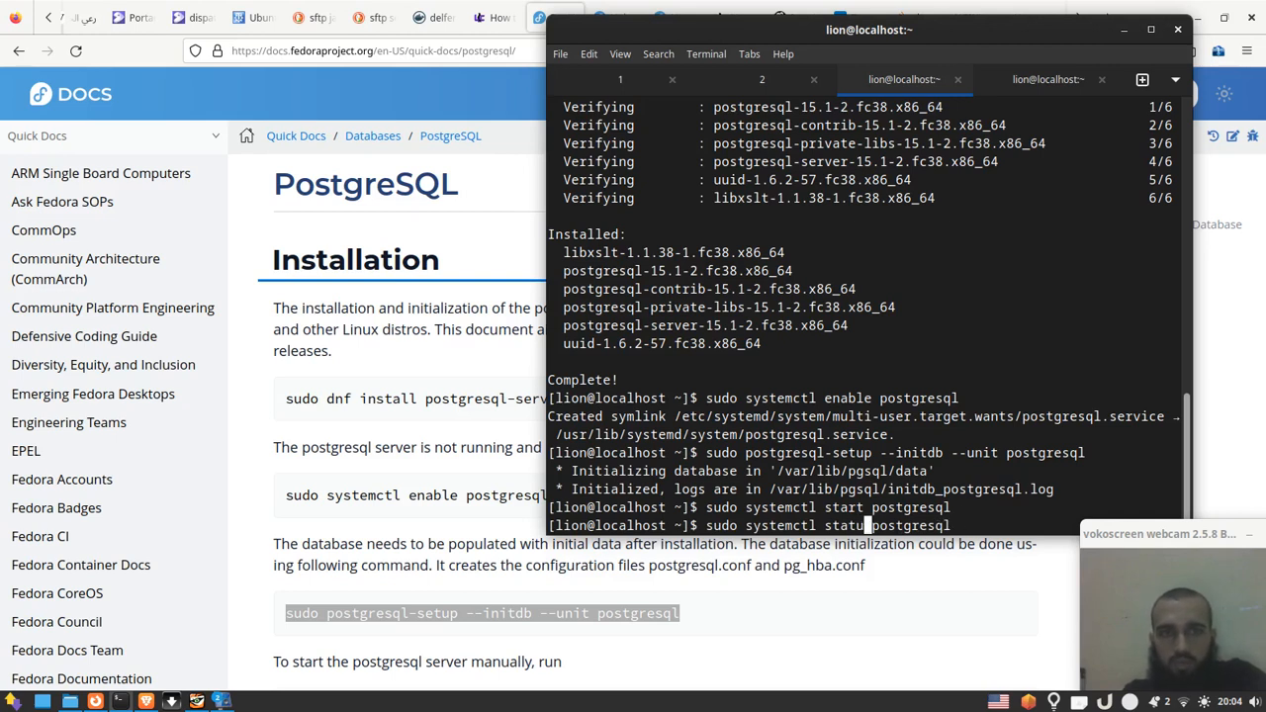
key(Return)
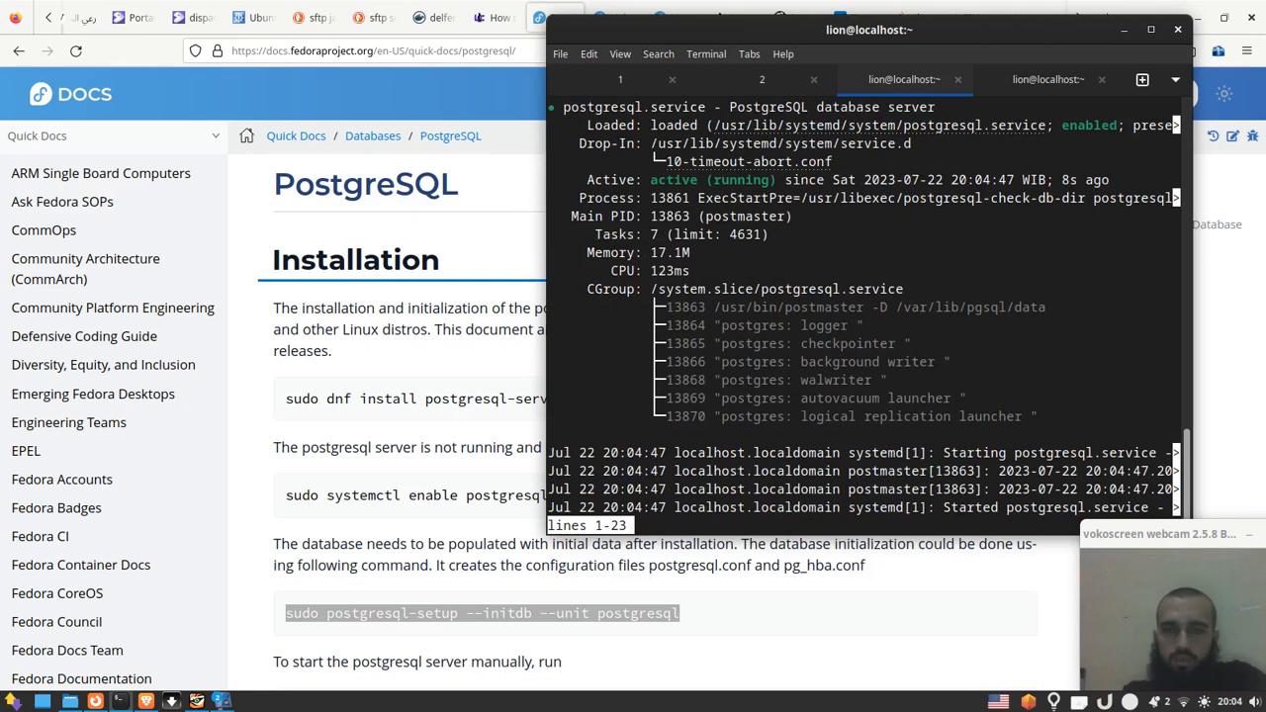
Quit the status report, switch to the linuxbabe Nextcloud guide and clear the terminal.
key(q)
click(442, 426)
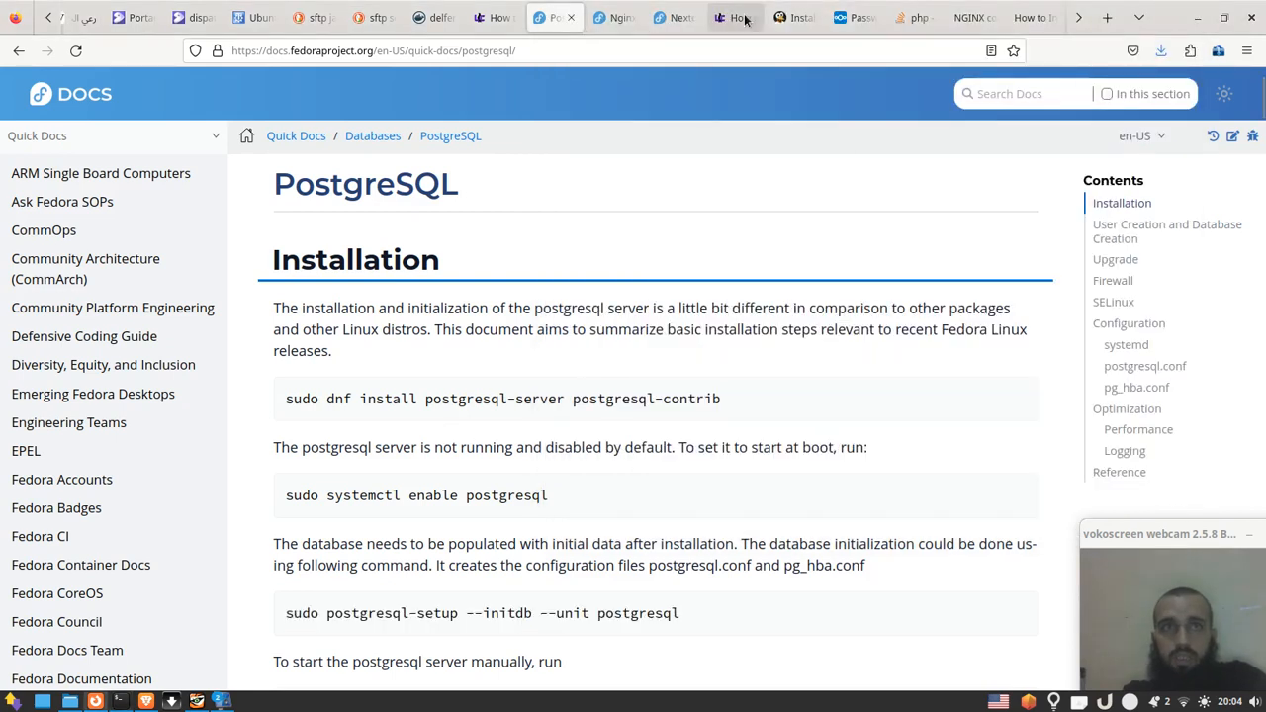
click(786, 18)
scroll(478, 425, up, 3)
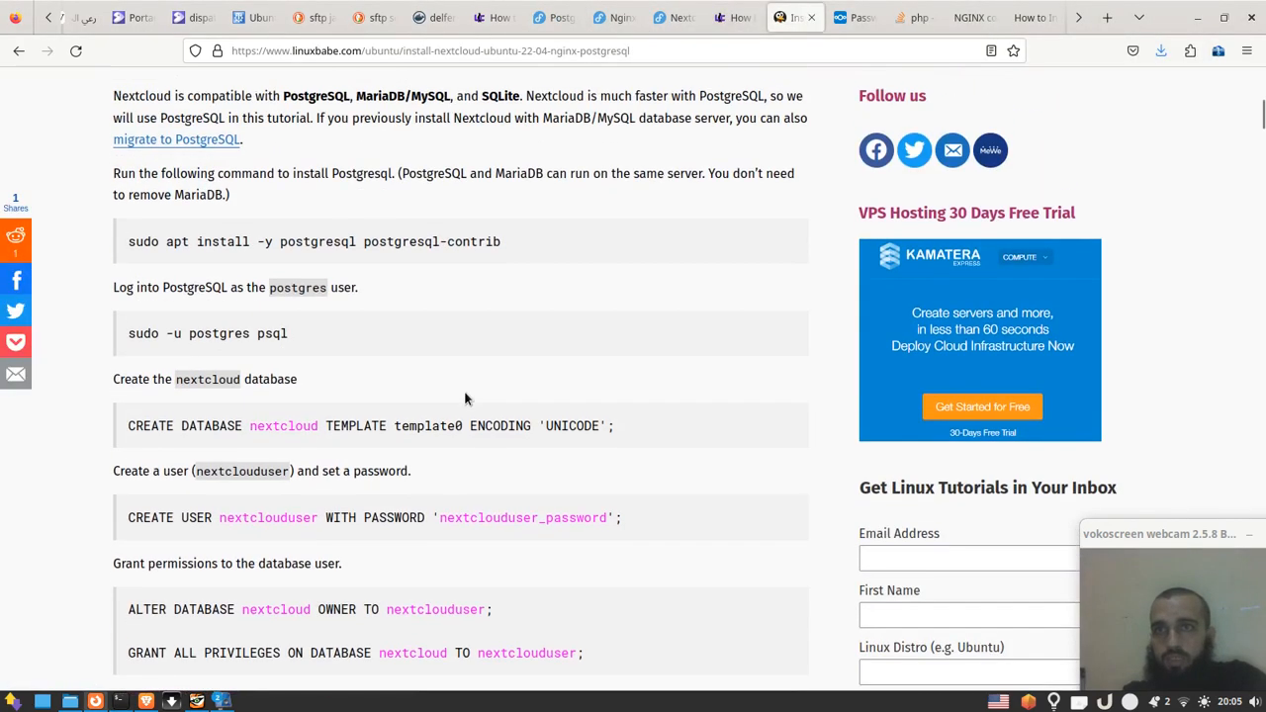
scroll(467, 396, down, 1)
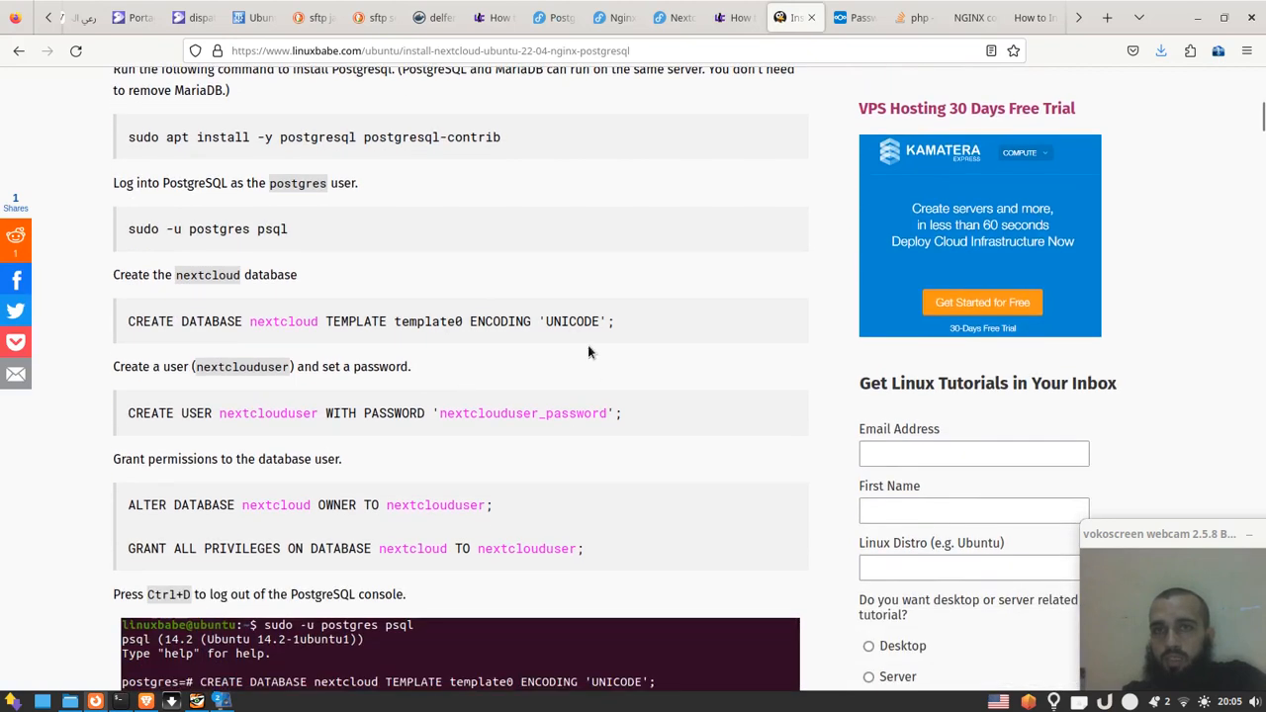
drag(621, 321, 148, 322)
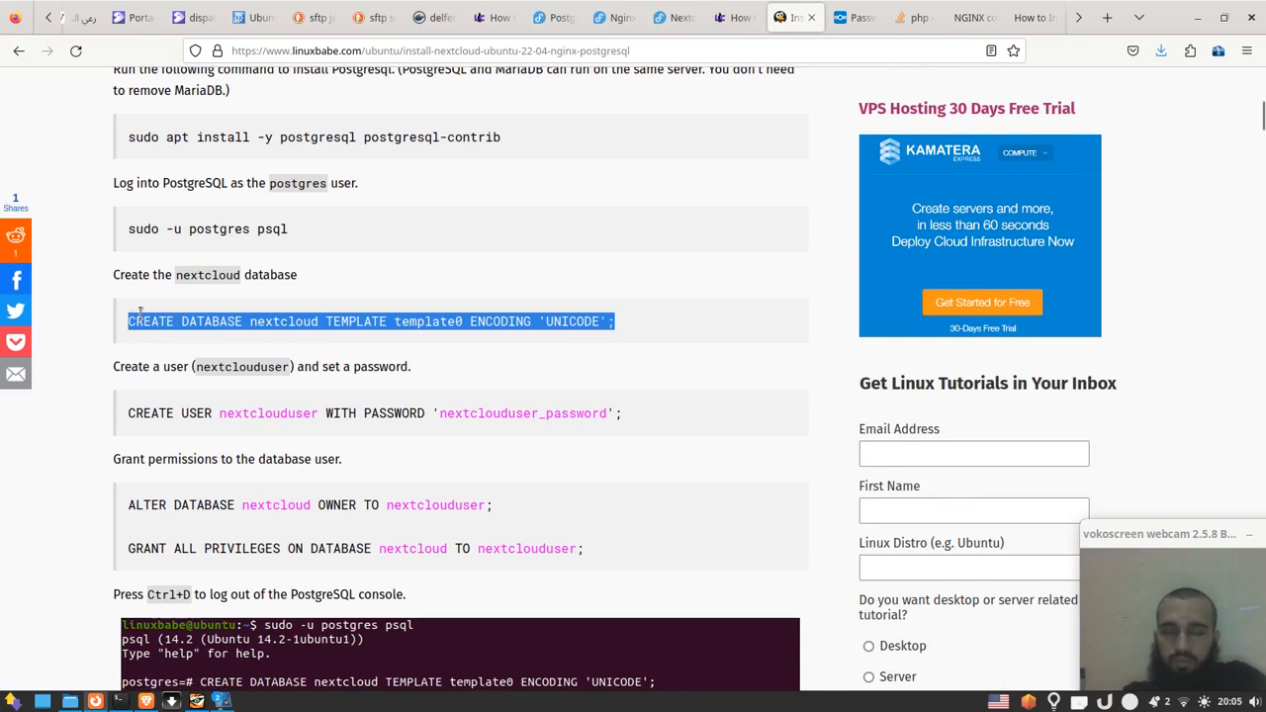
click(124, 700)
mouse_move(841, 47)
mouse_down()
mouse_move(821, 38)
mouse_move(689, 57)
mouse_up()
text(clear)
key(Return)
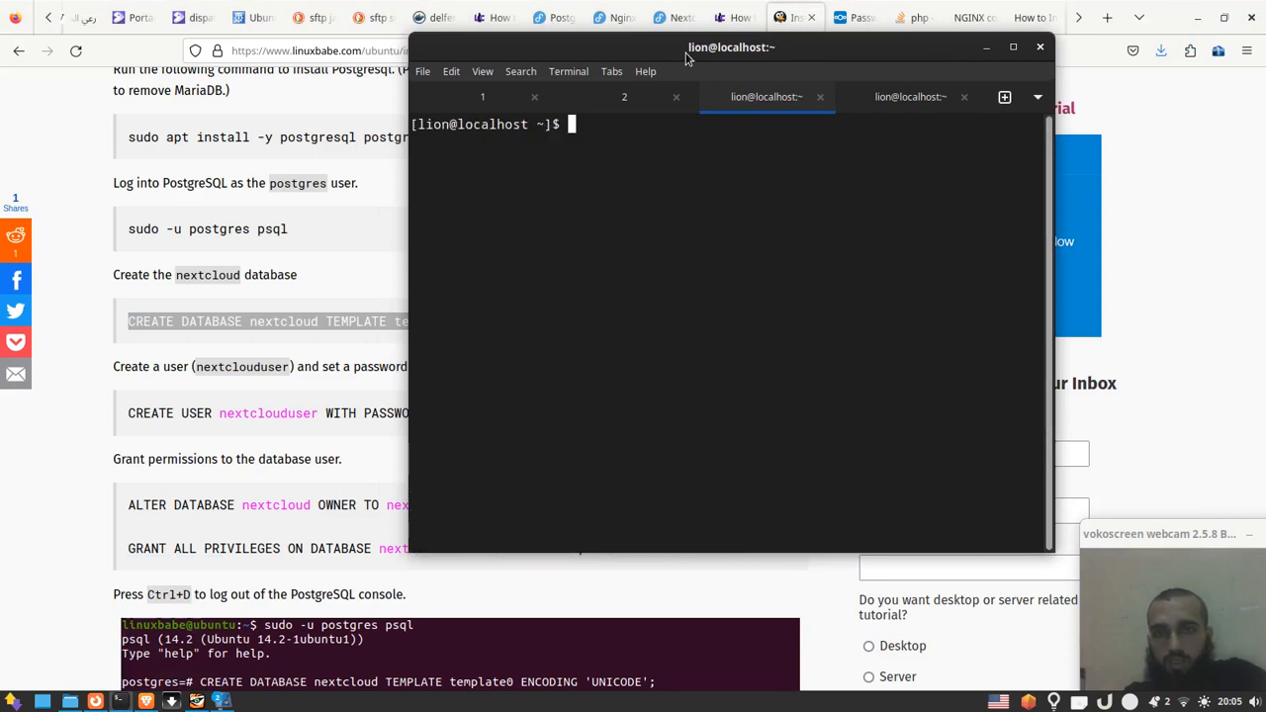
Paste and run 'sudo -u postgres psql' to enter the psql console as postgres.
click(263, 269)
drag(297, 230, 124, 228)
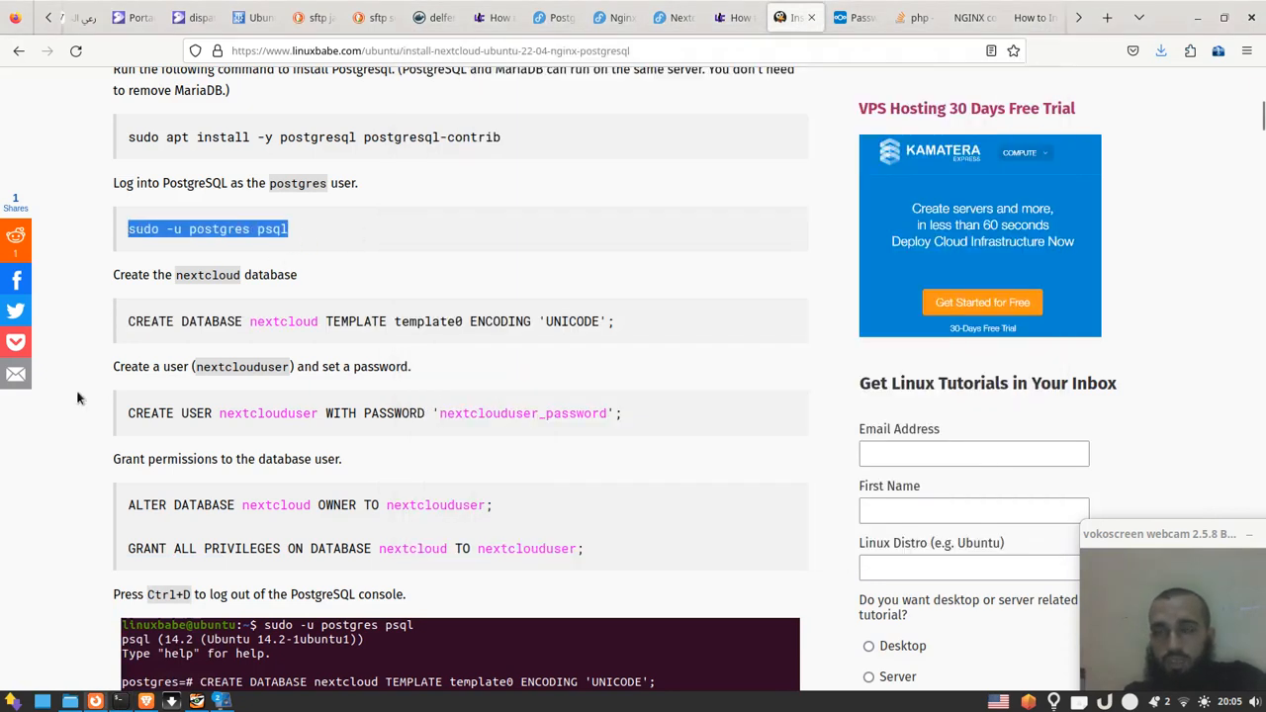
click(119, 701)
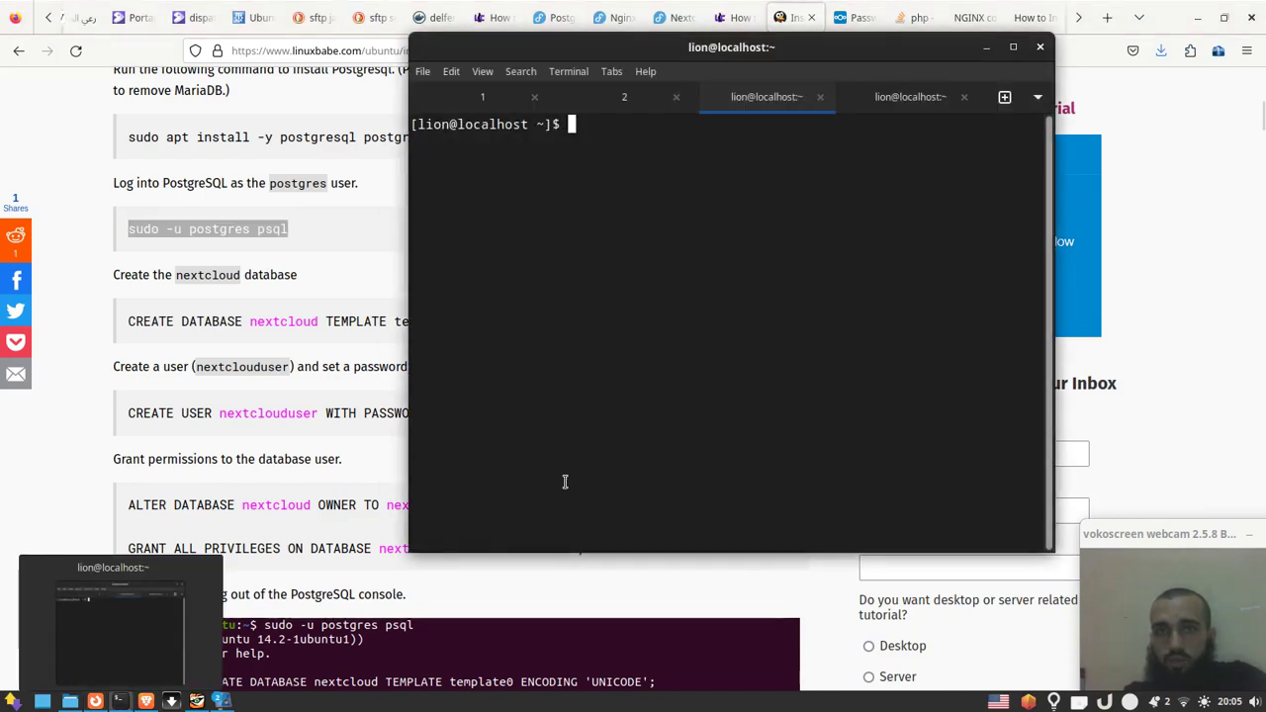
middle_click(904, 367)
key(Return)
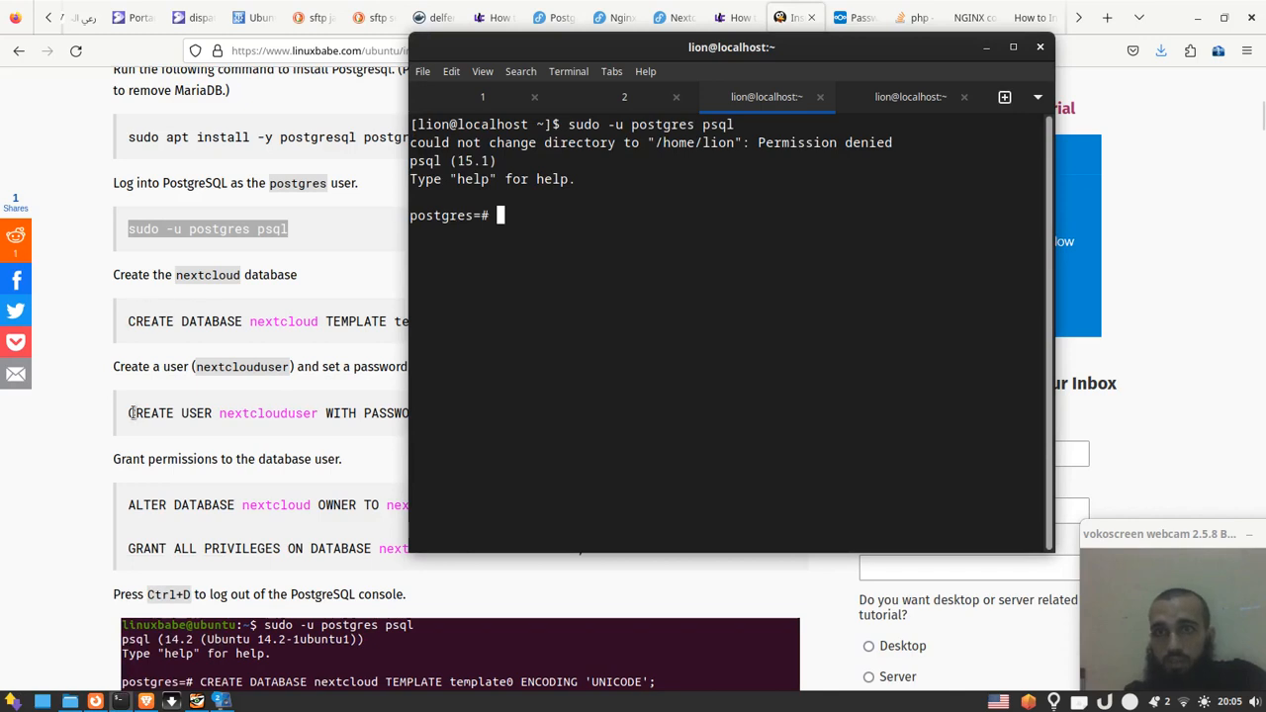
Paste and execute the CREATE DATABASE nextcloud command in psql.
drag(128, 320, 647, 330)
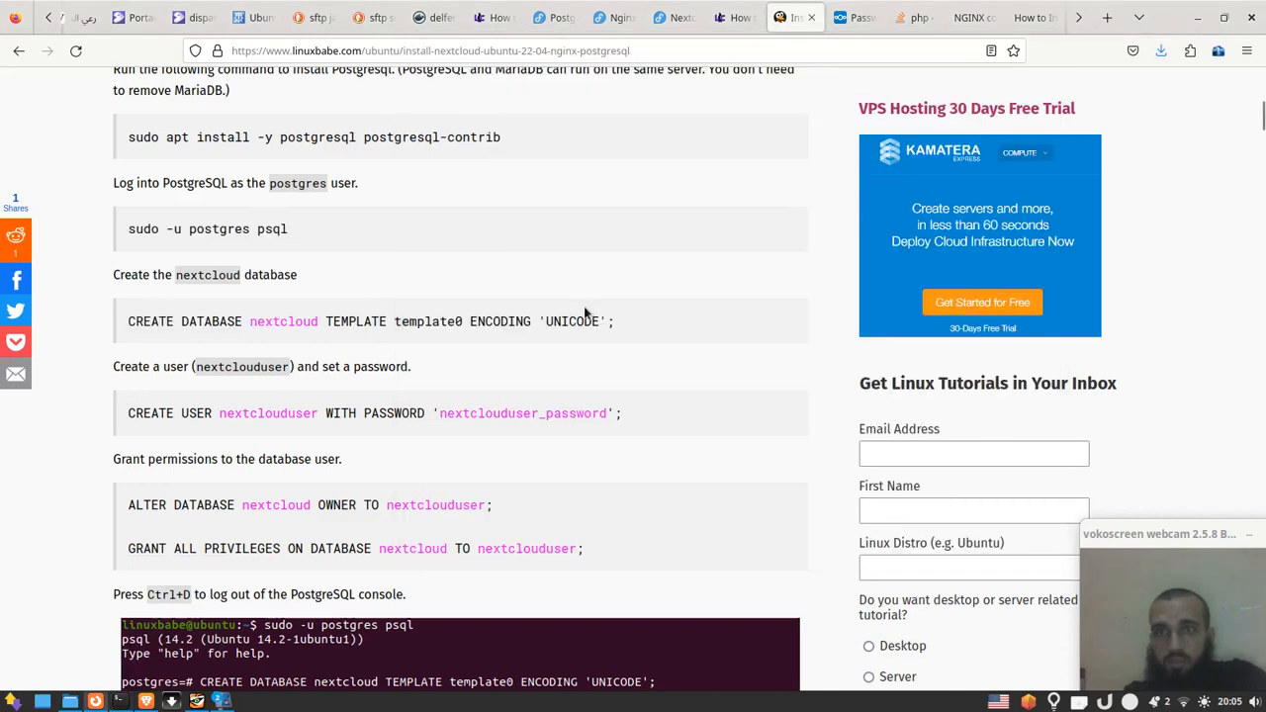
click(119, 701)
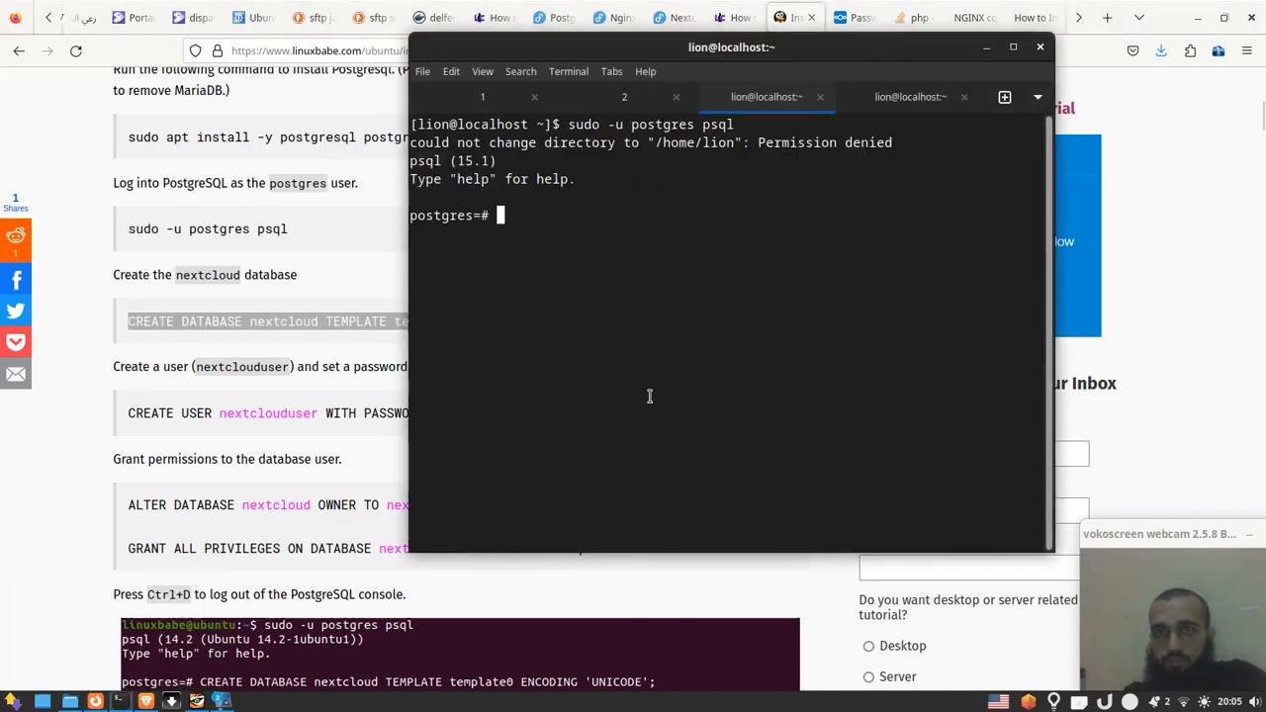
middle_click(654, 390)
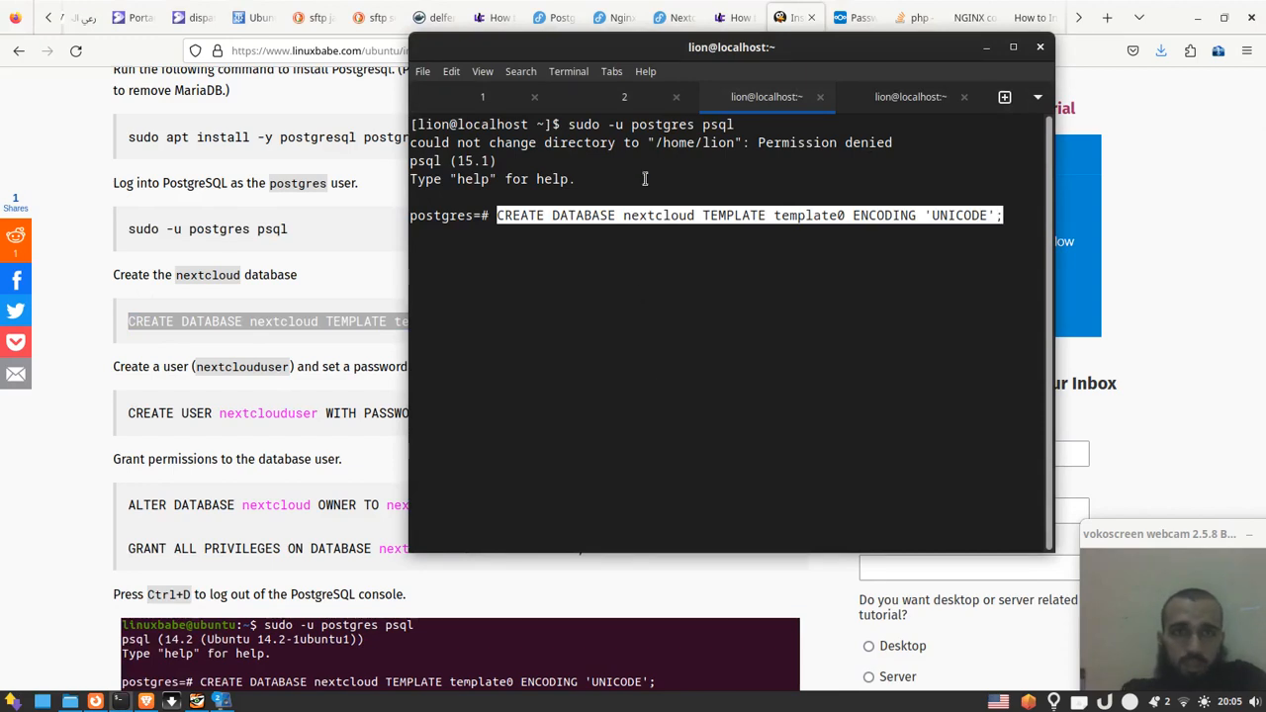
key(Return)
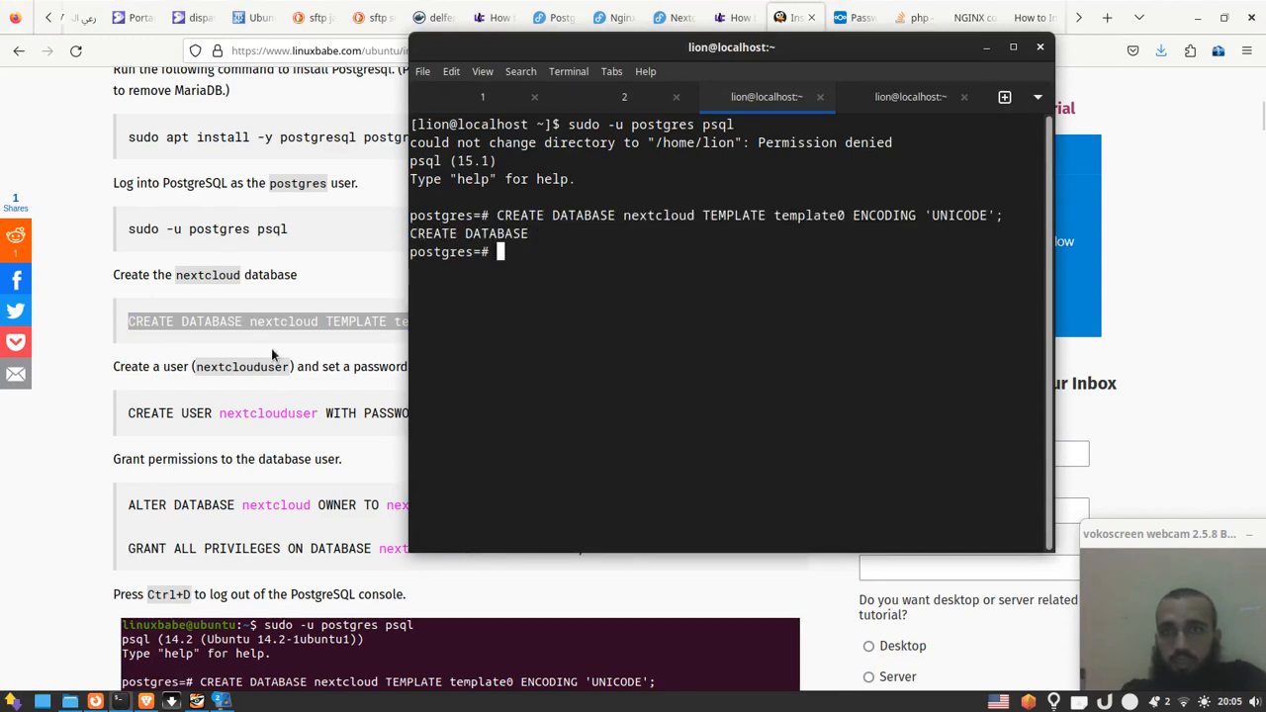
click(126, 416)
drag(127, 413, 623, 413)
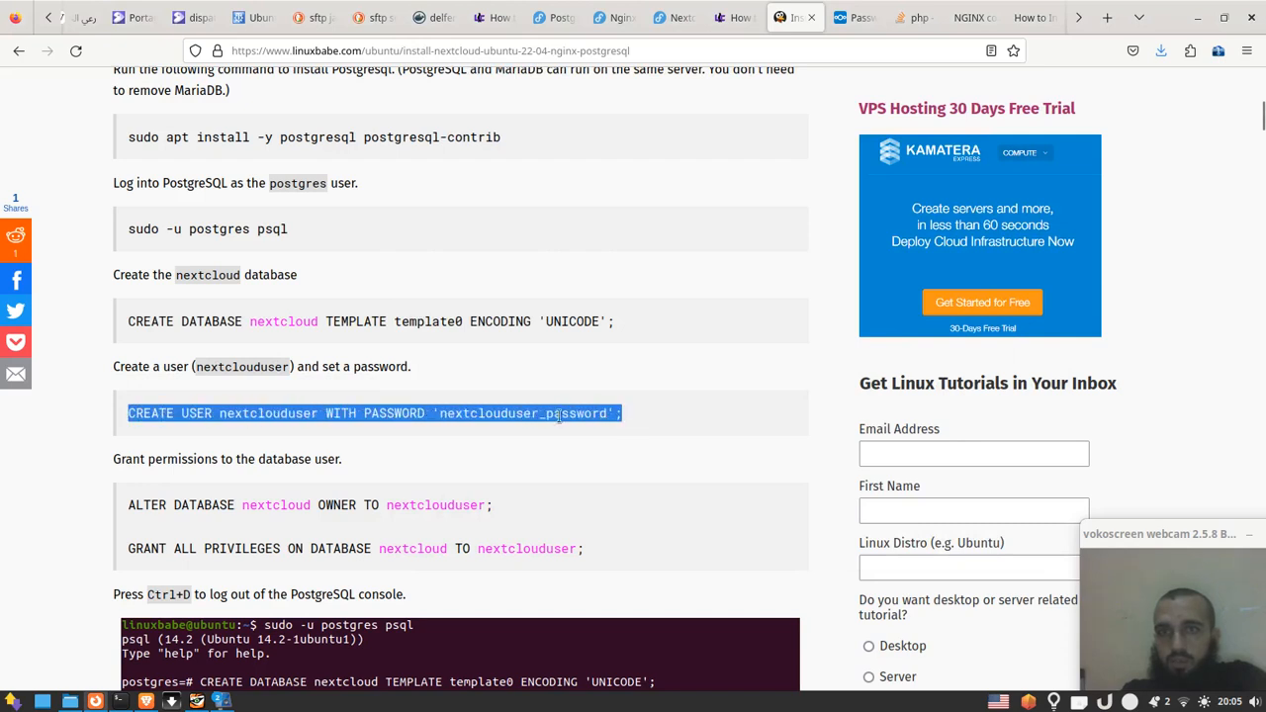
click(119, 701)
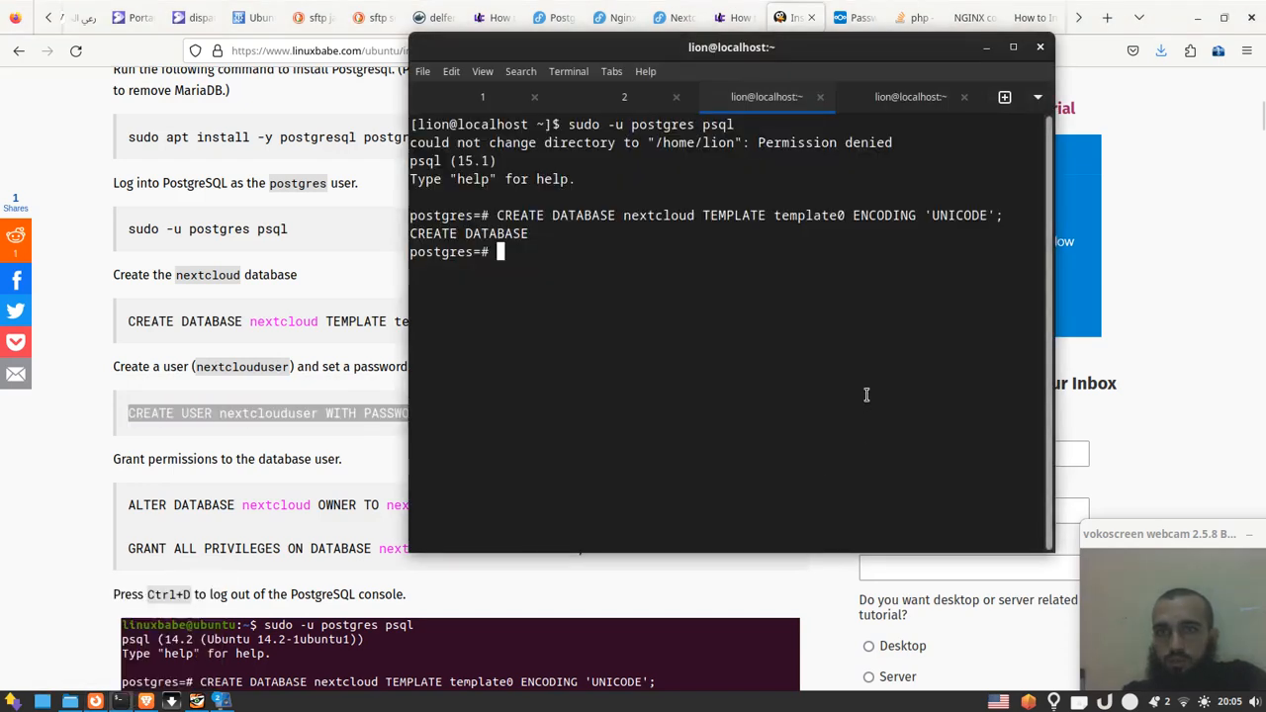
key(ctrl+shift+v)
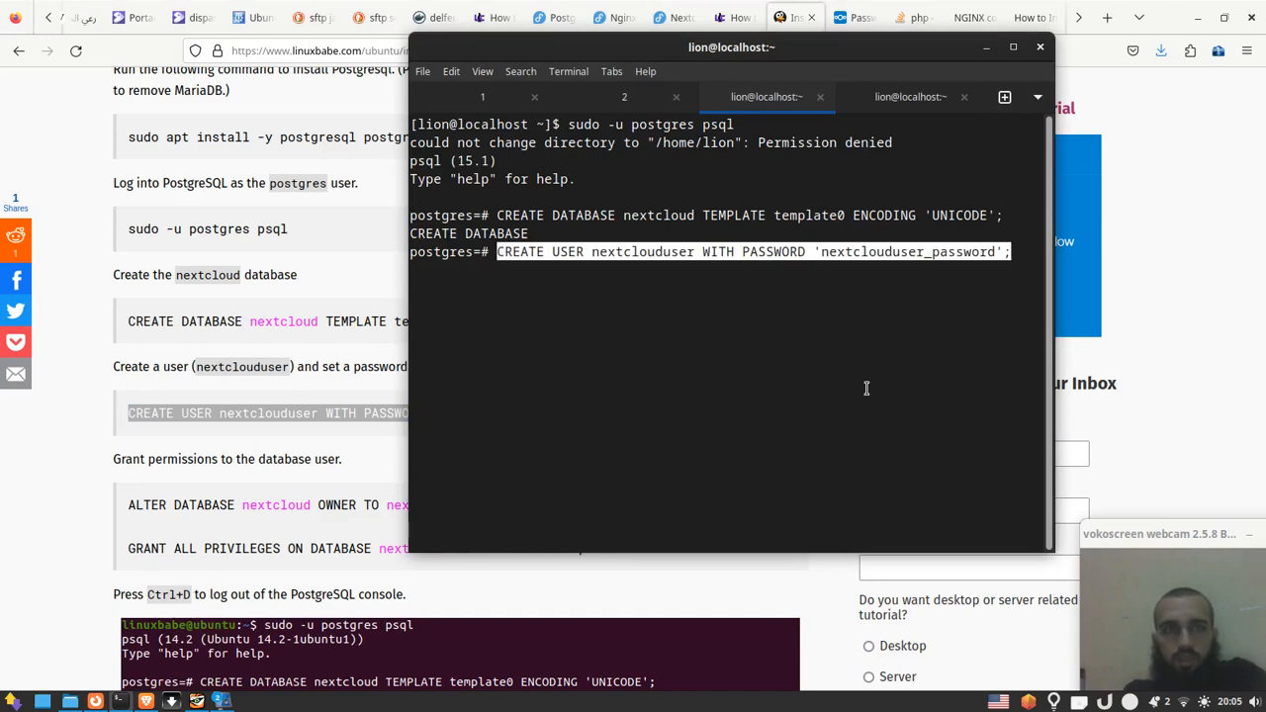
key(Left)
key(Left)
key(BackSpace)
key(BackSpace)
key(BackSpace)
key(BackSpace)
key(BackSpace)
key(BackSpace)
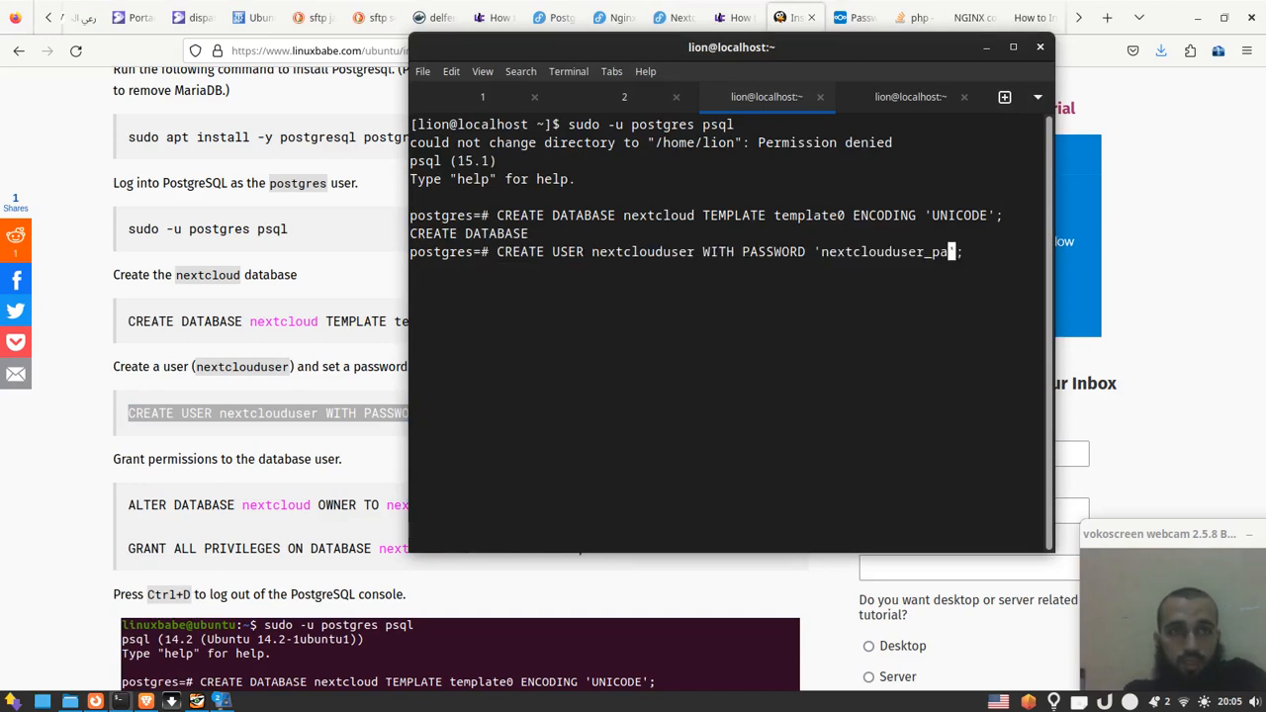
key(BackSpace)
key(BackSpace)
key(BackSpace)
key(BackSpace)
key(BackSpace)
key(BackSpace)
key(BackSpace)
key(BackSpace)
key(BackSpace)
key(BackSpace)
key(BackSpace)
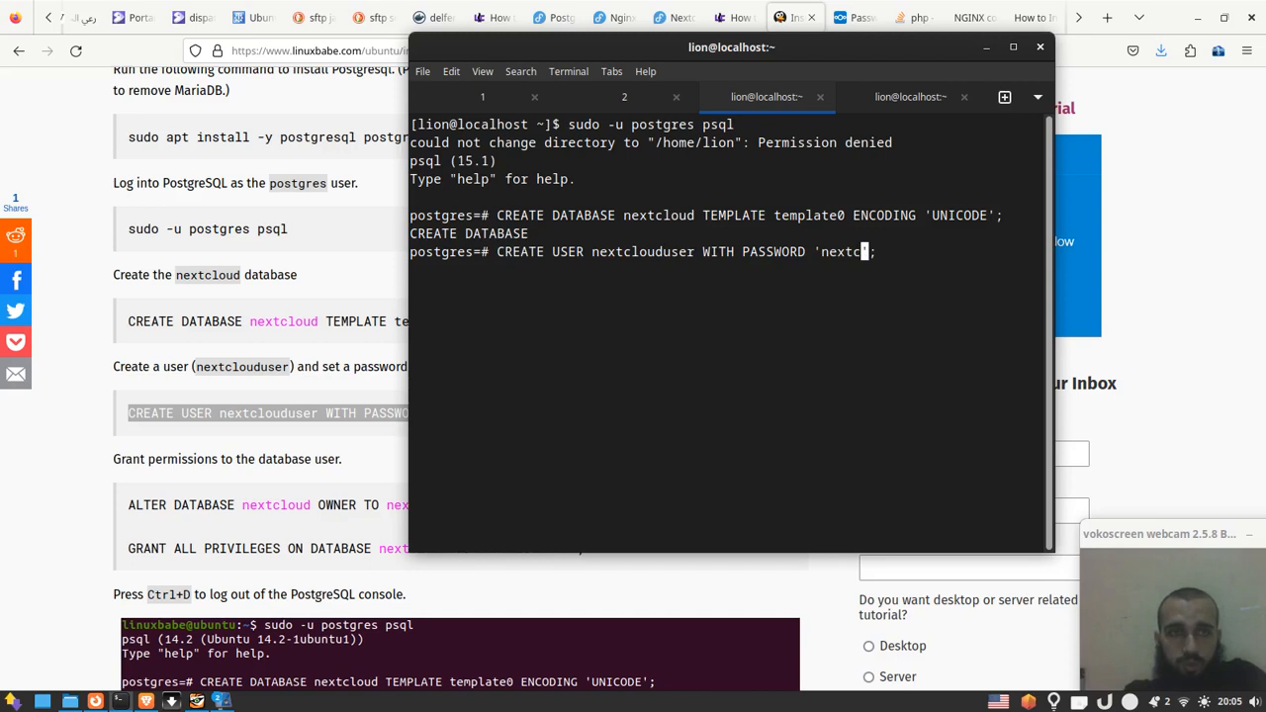
key(BackSpace)
key(BackSpace)
key(BackSpace)
key(BackSpace)
key(BackSpace)
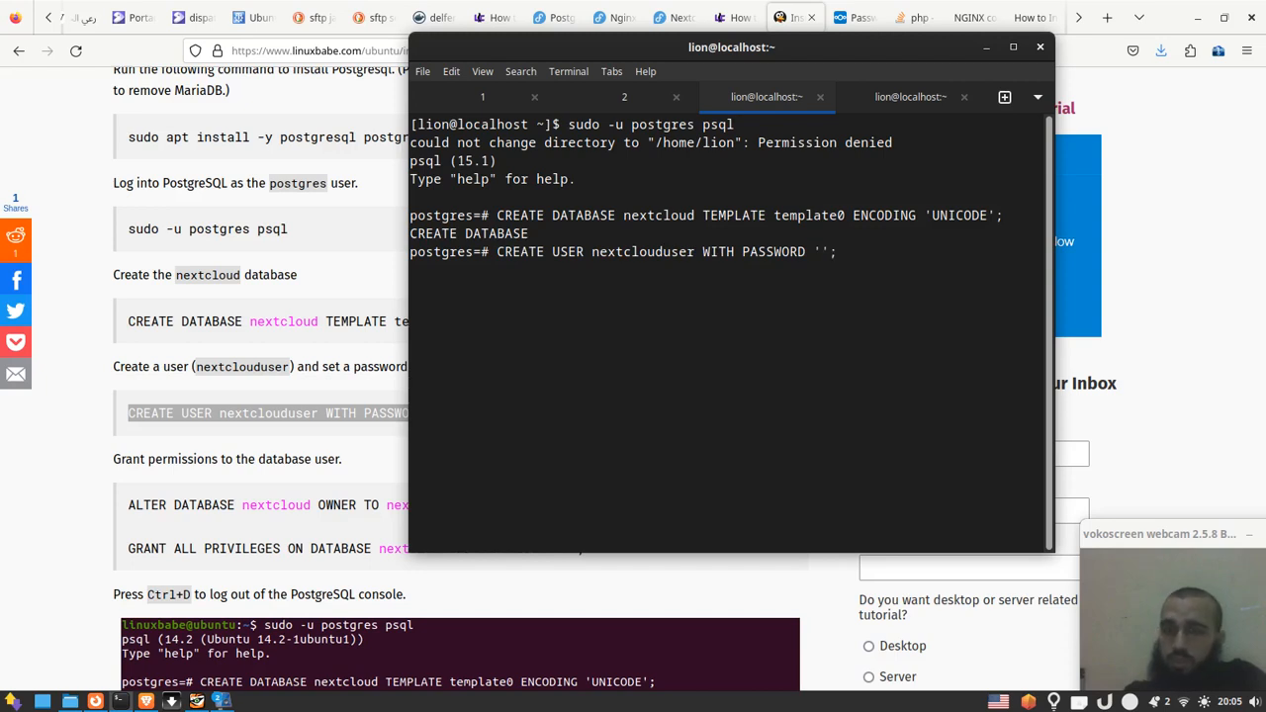
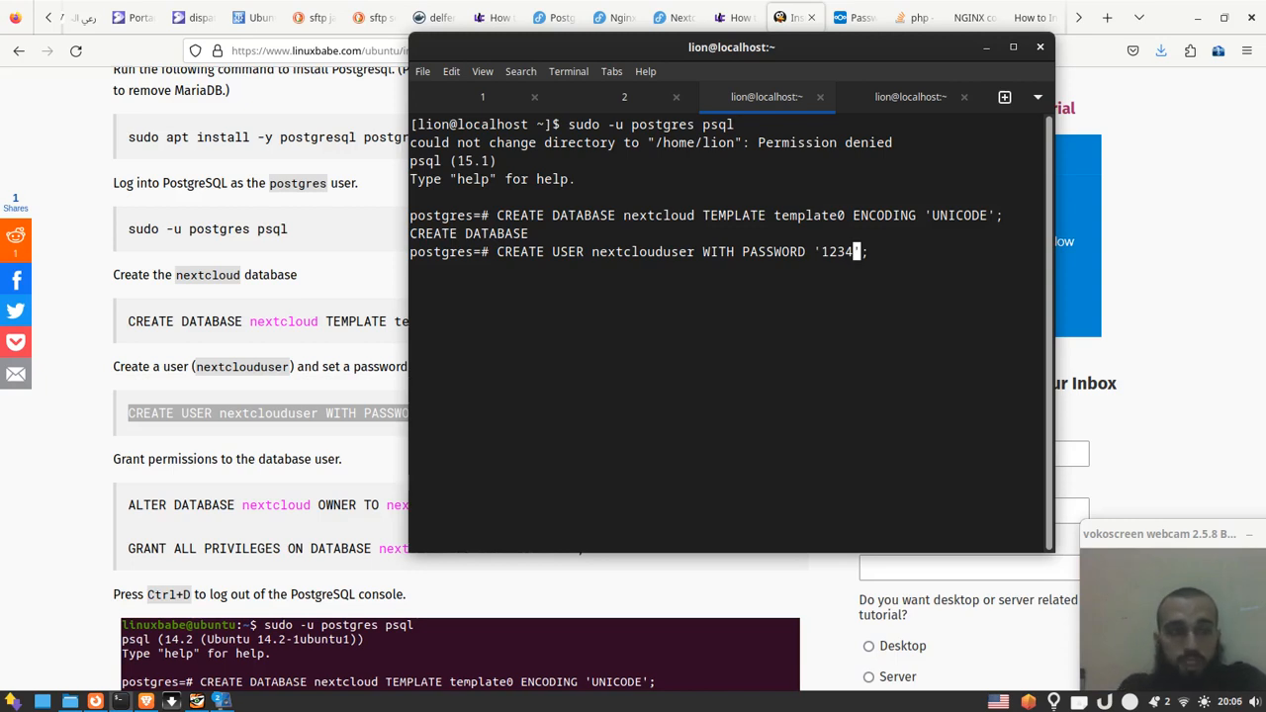
key(Return)
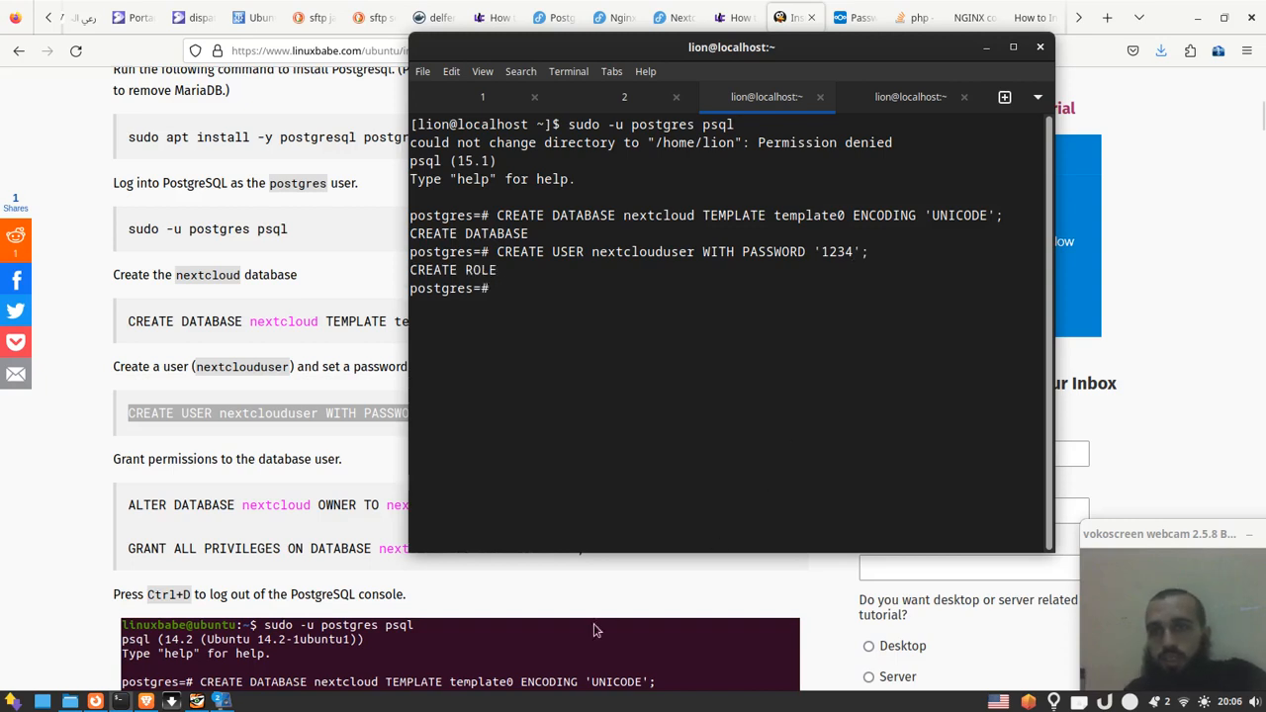
Paste and run the ALTER DATABASE command making nextclouduser owner of nextcloud.
click(118, 511)
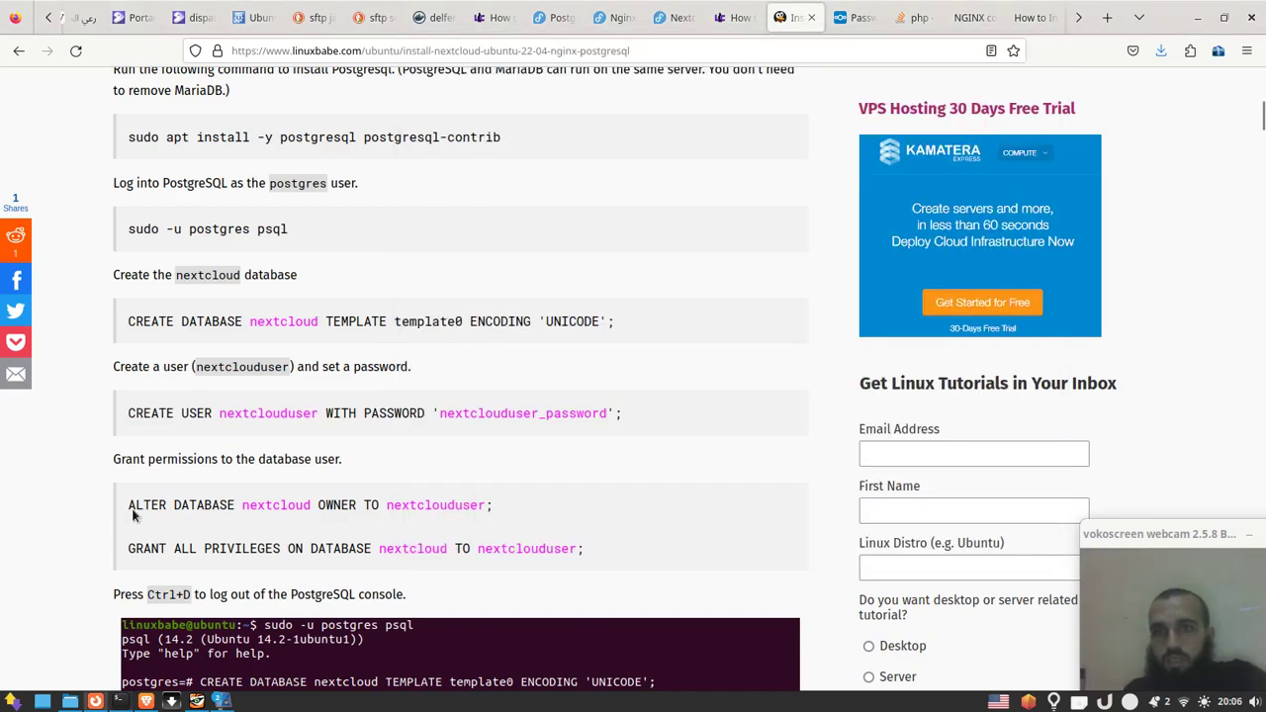
triple_click(465, 505)
key(ctrl+c)
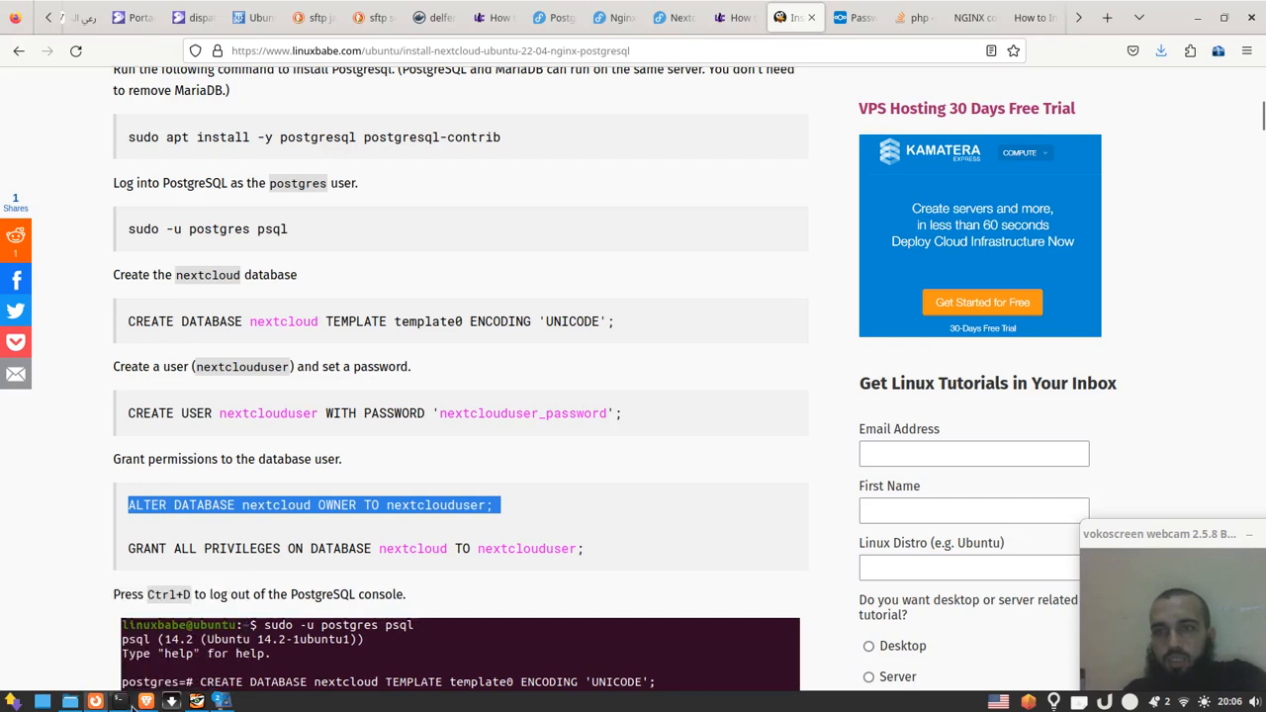
click(120, 701)
key(ctrl+shift+v)
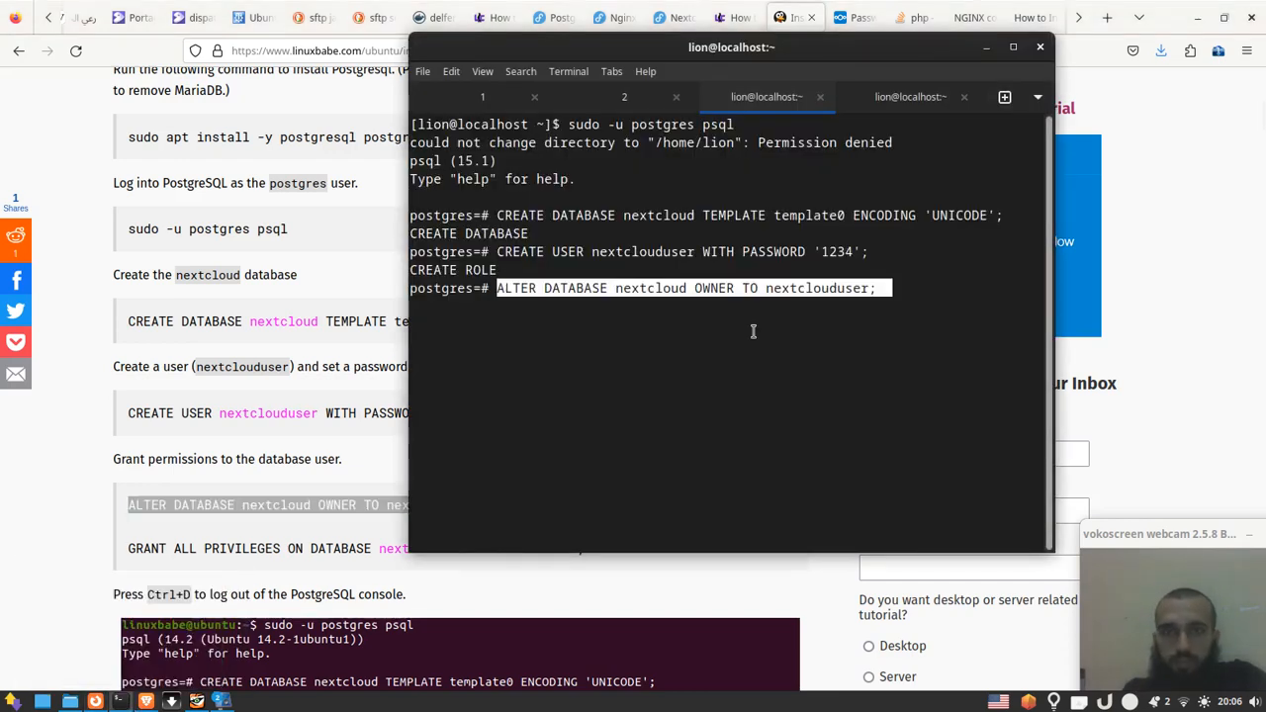
key(Return)
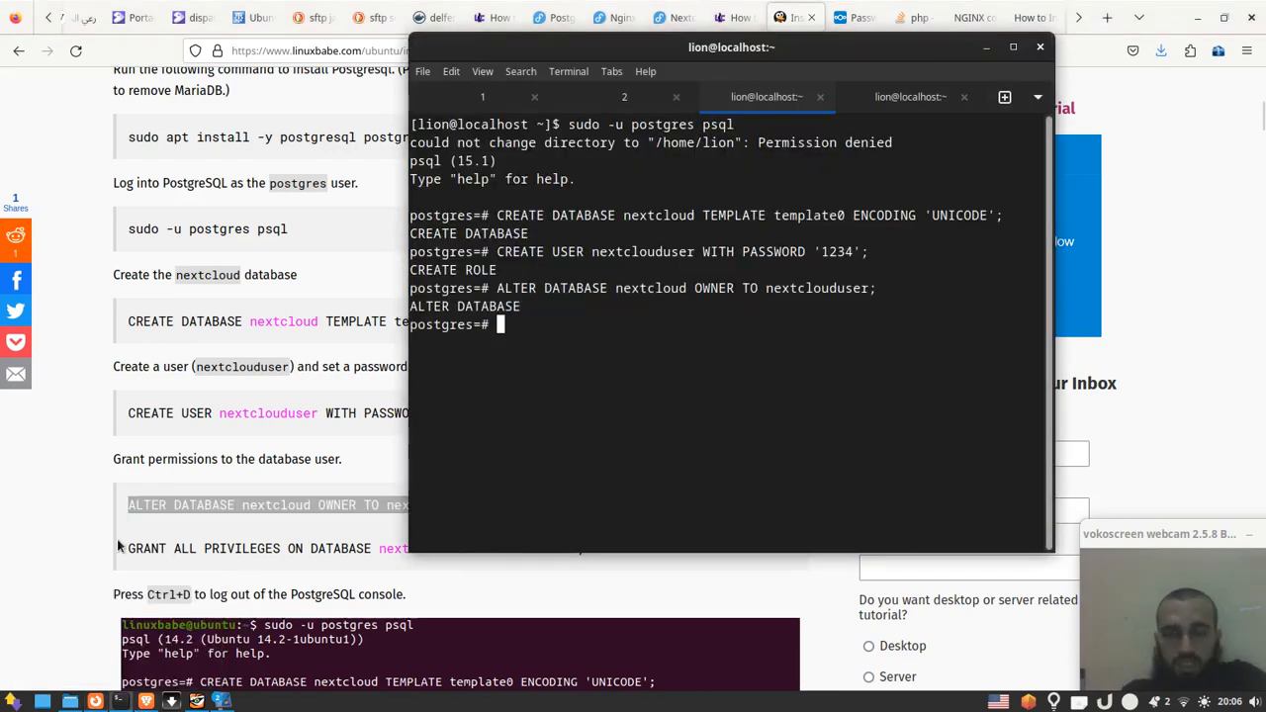
Paste the GRANT ALL PRIVILEGES on nextcloud to nextclouduser command into psql.
drag(126, 547, 577, 545)
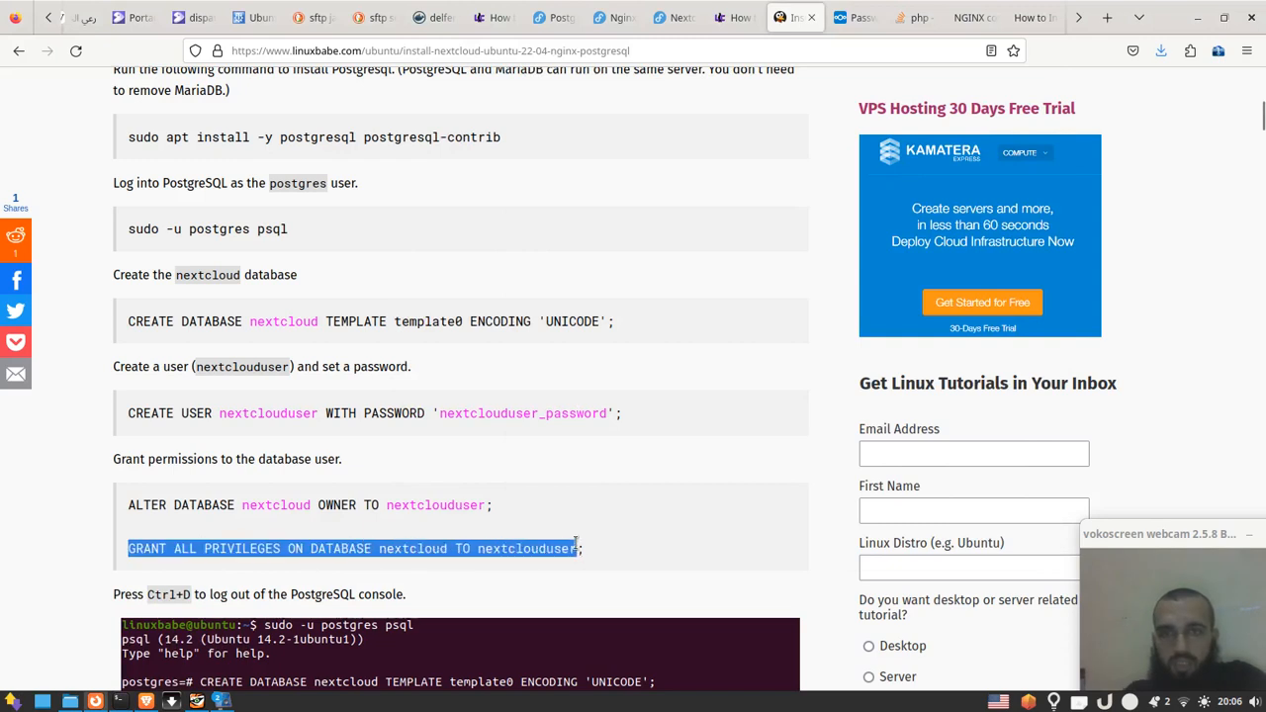
click(120, 701)
text(GRANT ALL PRIVILEGES ON DATABASE nextcloud TO nextclouduser;)
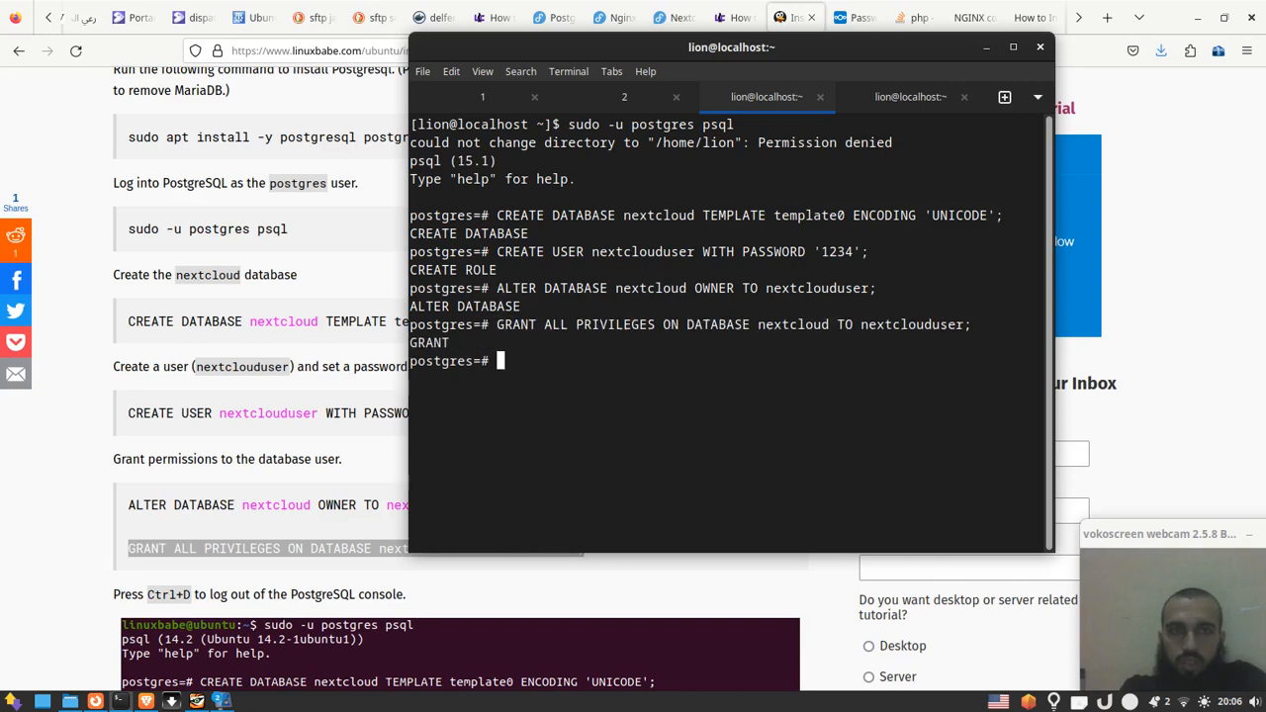
Run \password postgres from the Fedora docs and enter the new password twice.
click(554, 18)
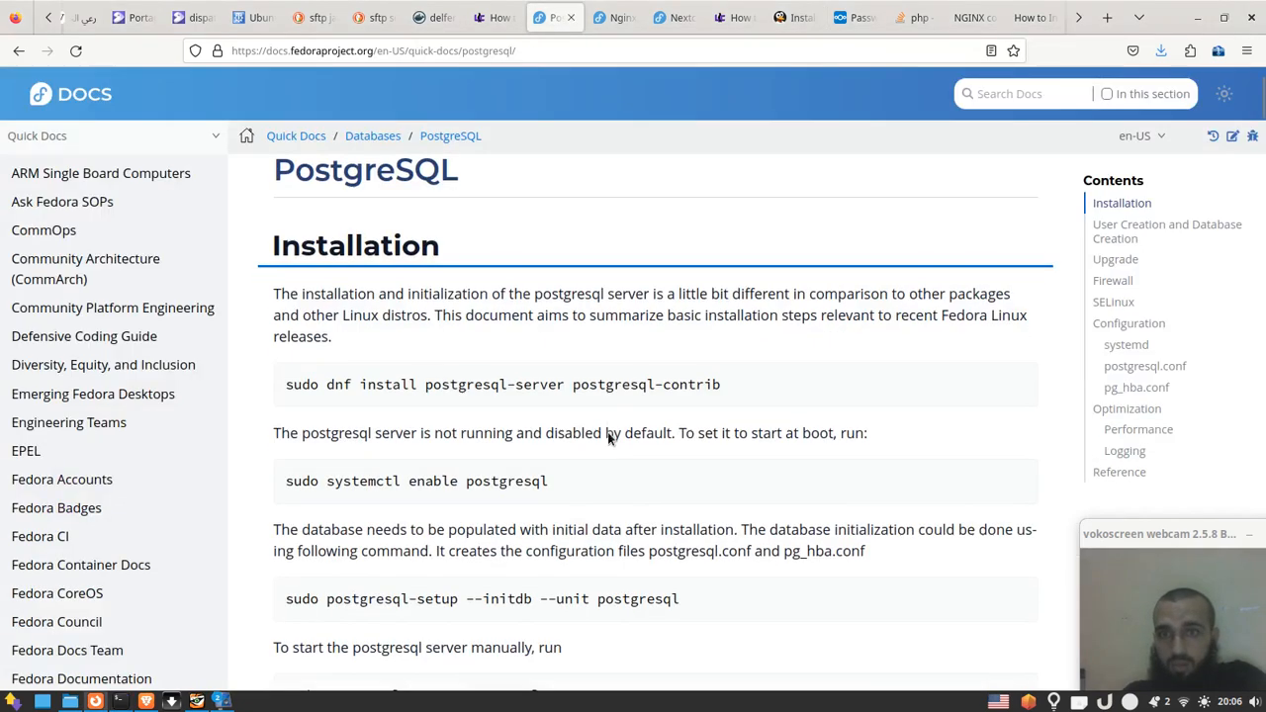
scroll(607, 436, down, 3)
scroll(607, 435, down, 2)
scroll(608, 435, down, 2)
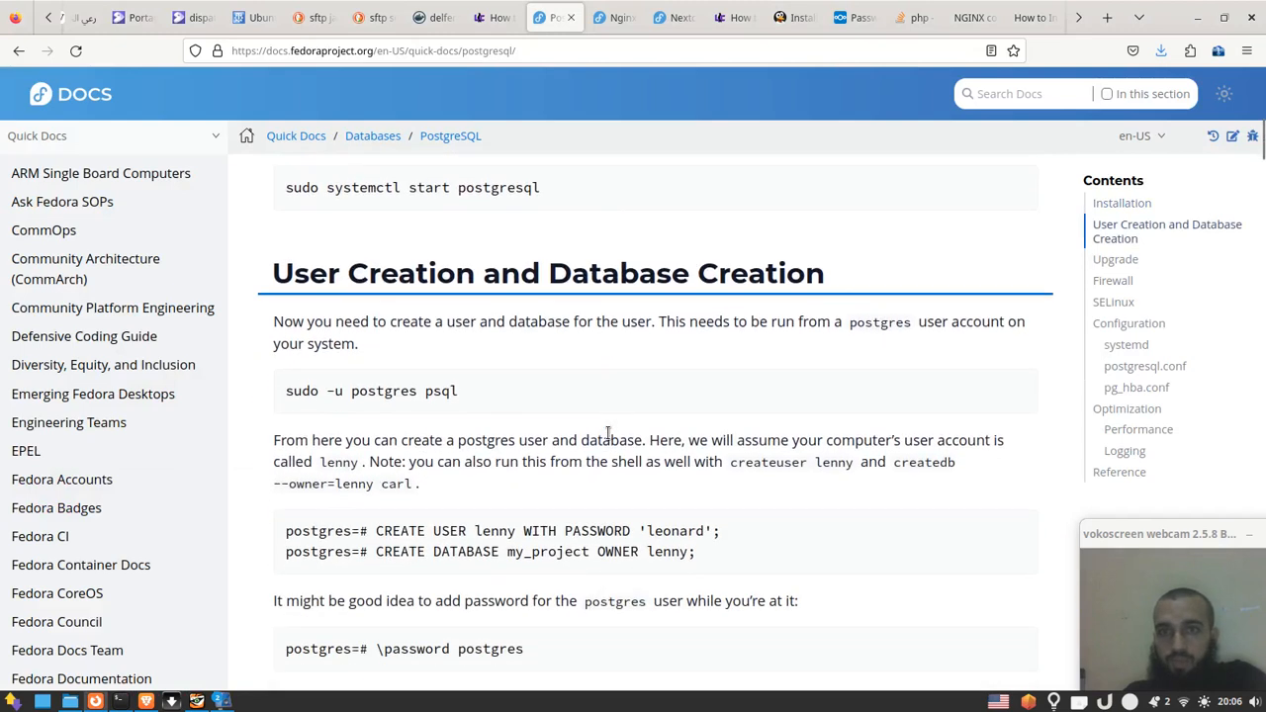
scroll(607, 435, down, 3)
mouse_move(524, 440)
mouse_down()
mouse_move(366, 442)
mouse_move(382, 445)
mouse_up()
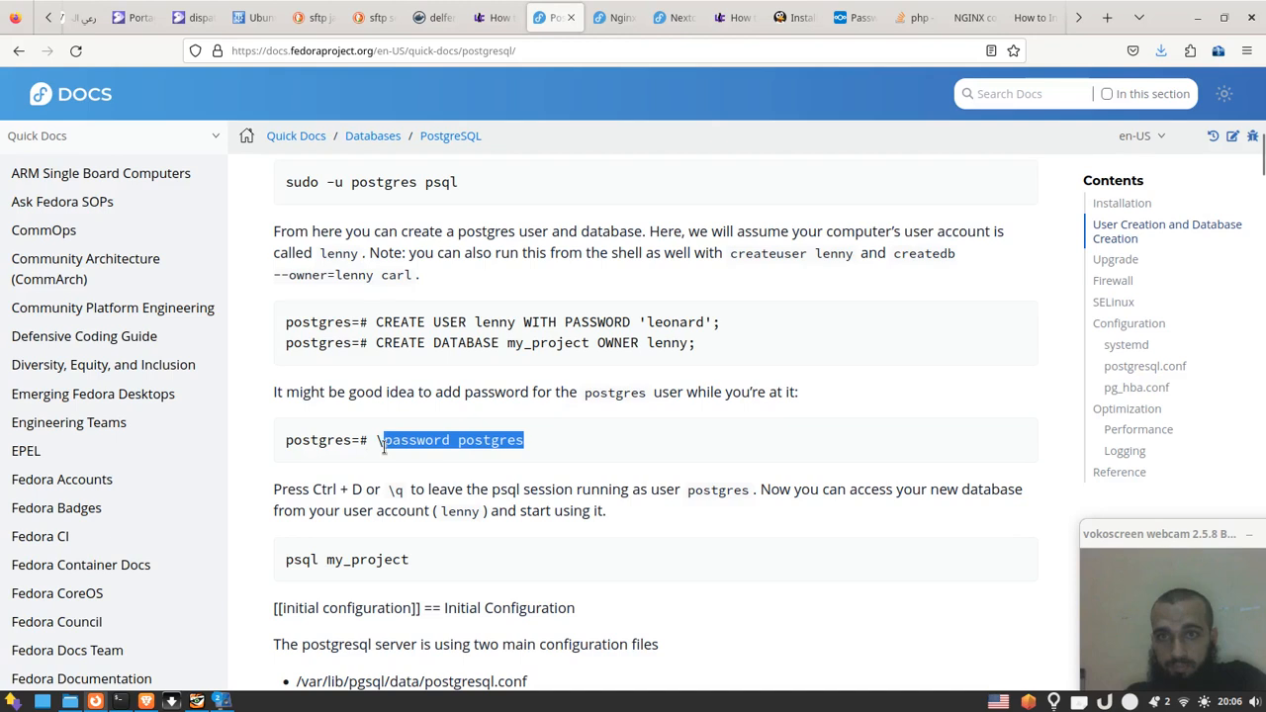
mouse_move(95, 701)
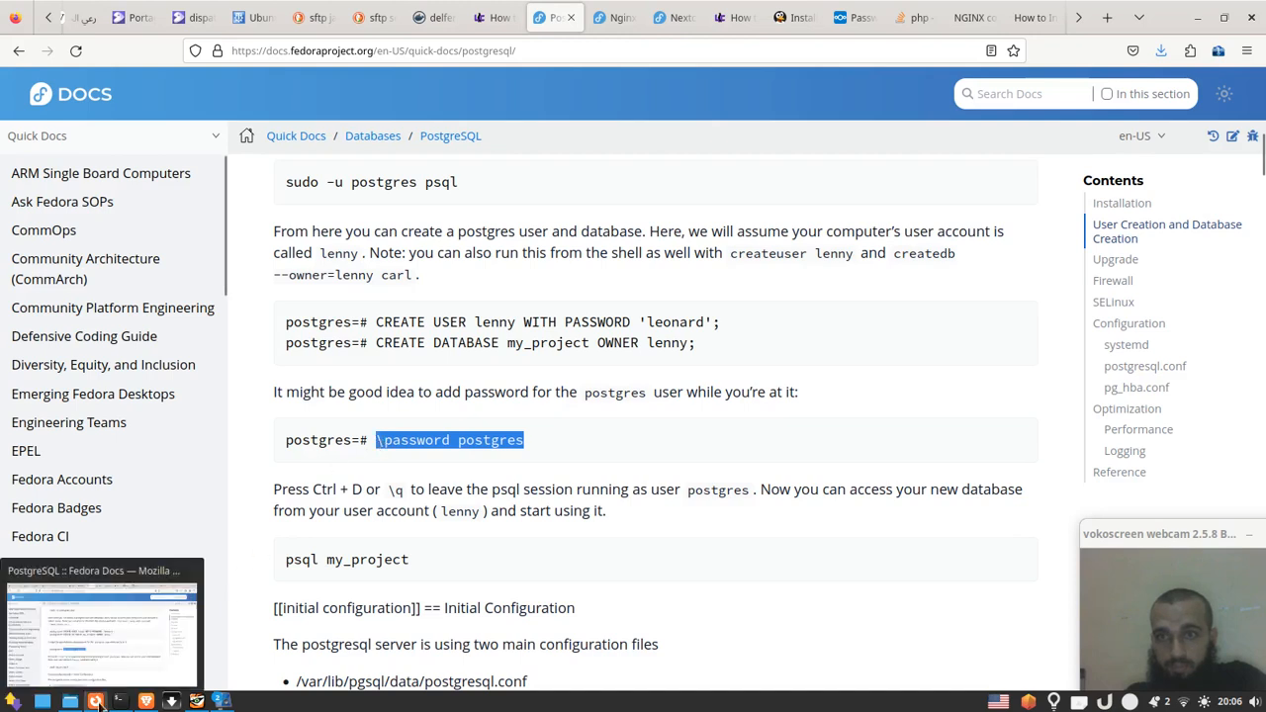
click(129, 623)
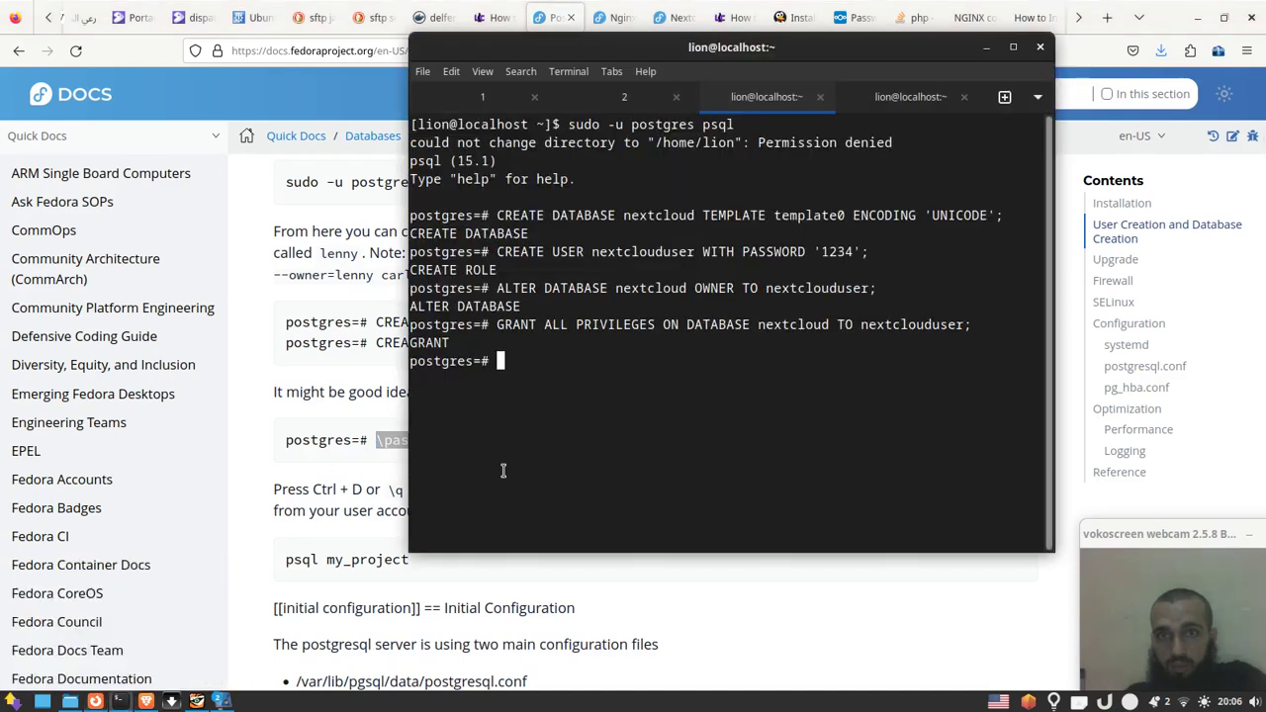
middle_click(650, 393)
key(Return)
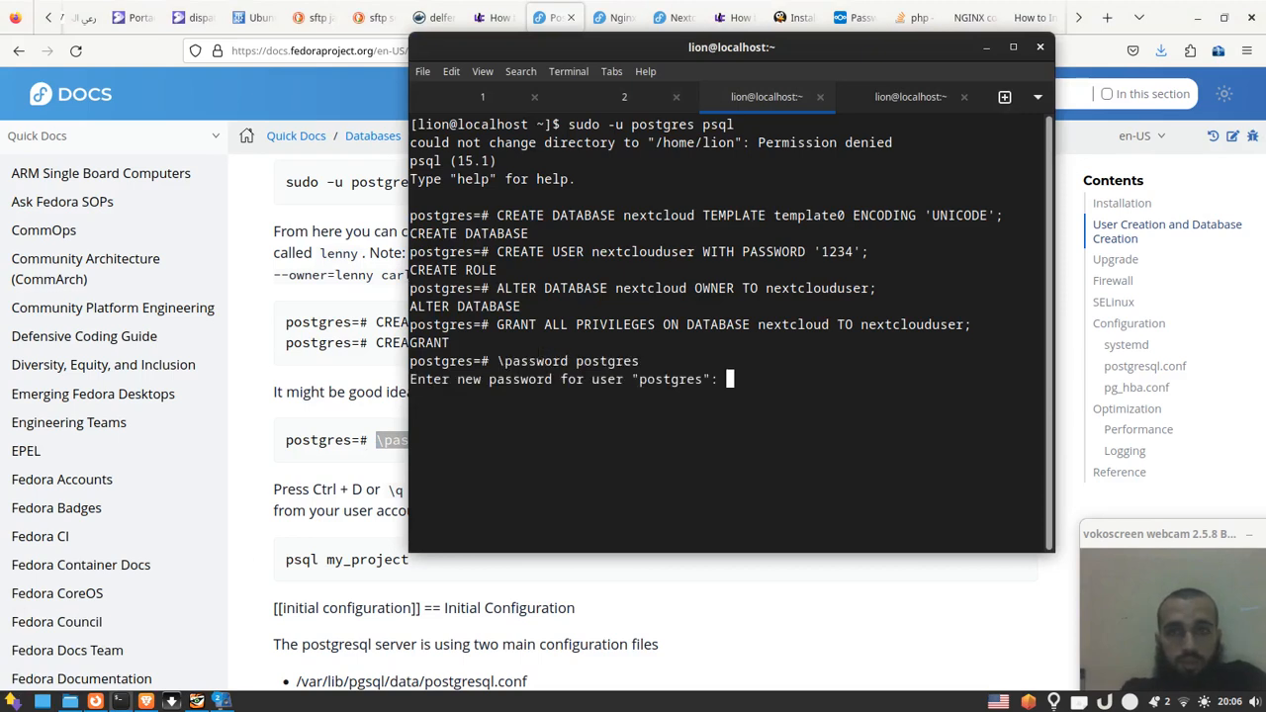
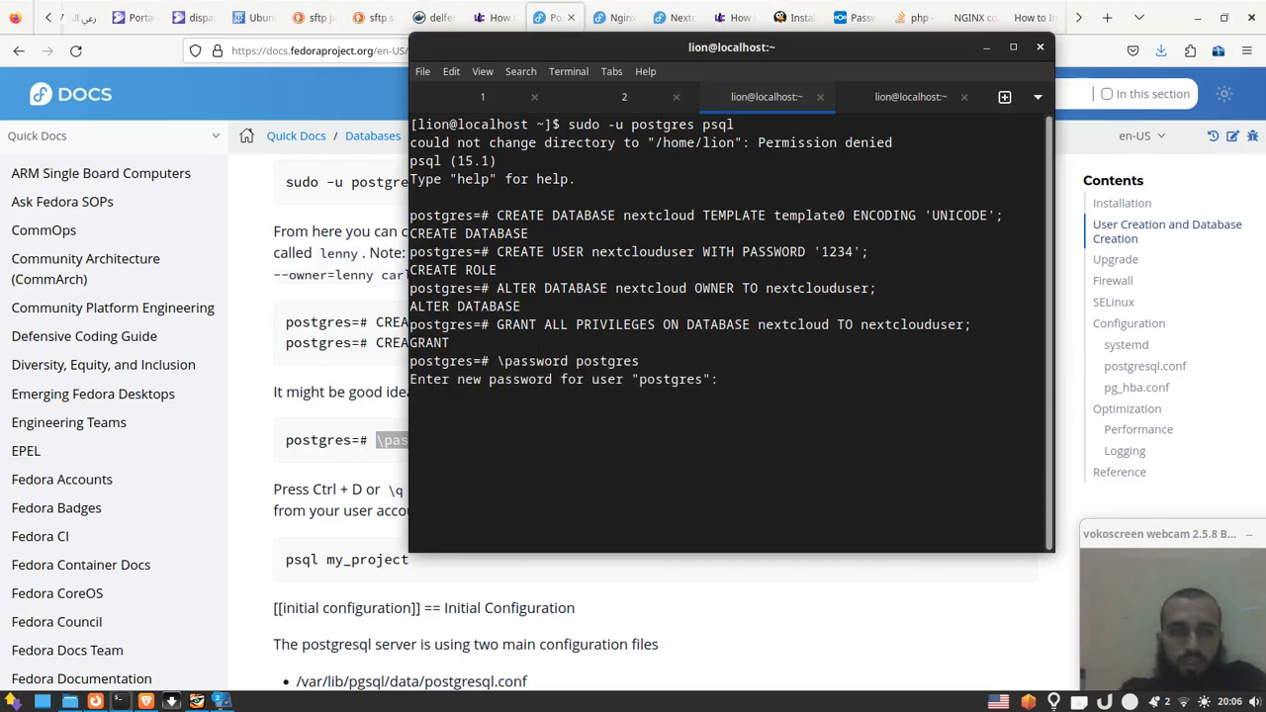
key(Return)
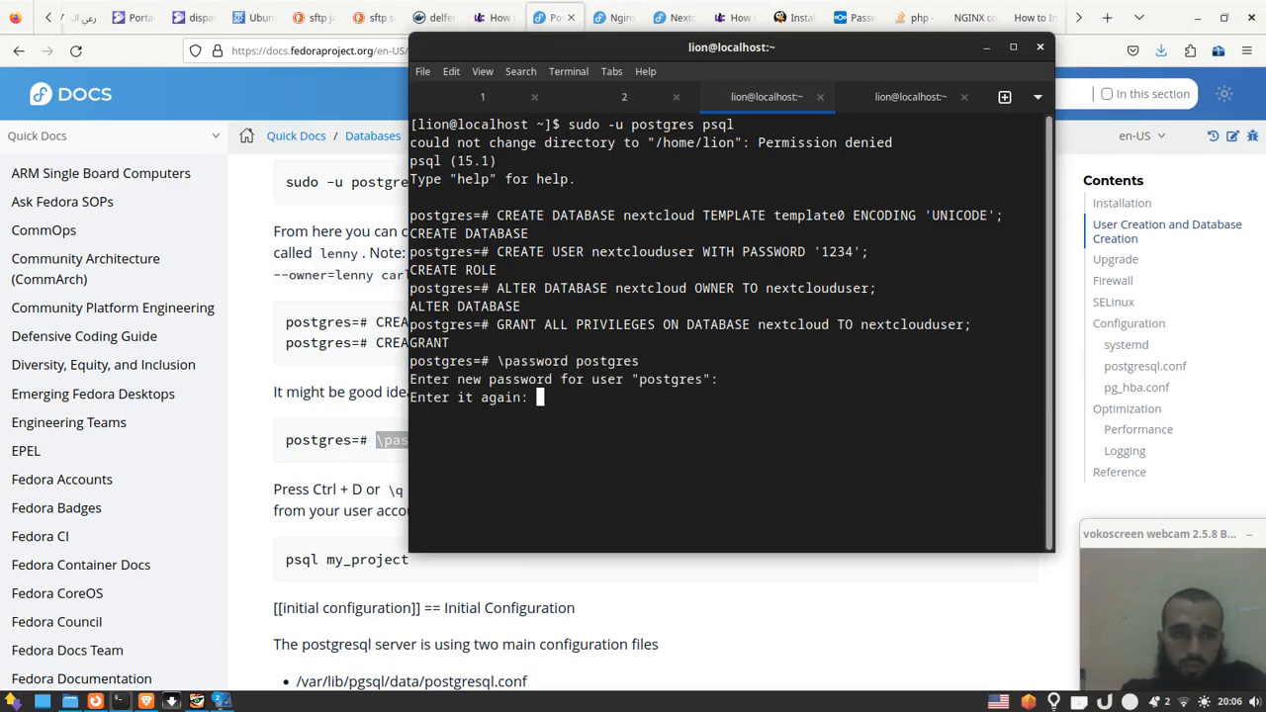
key(Return)
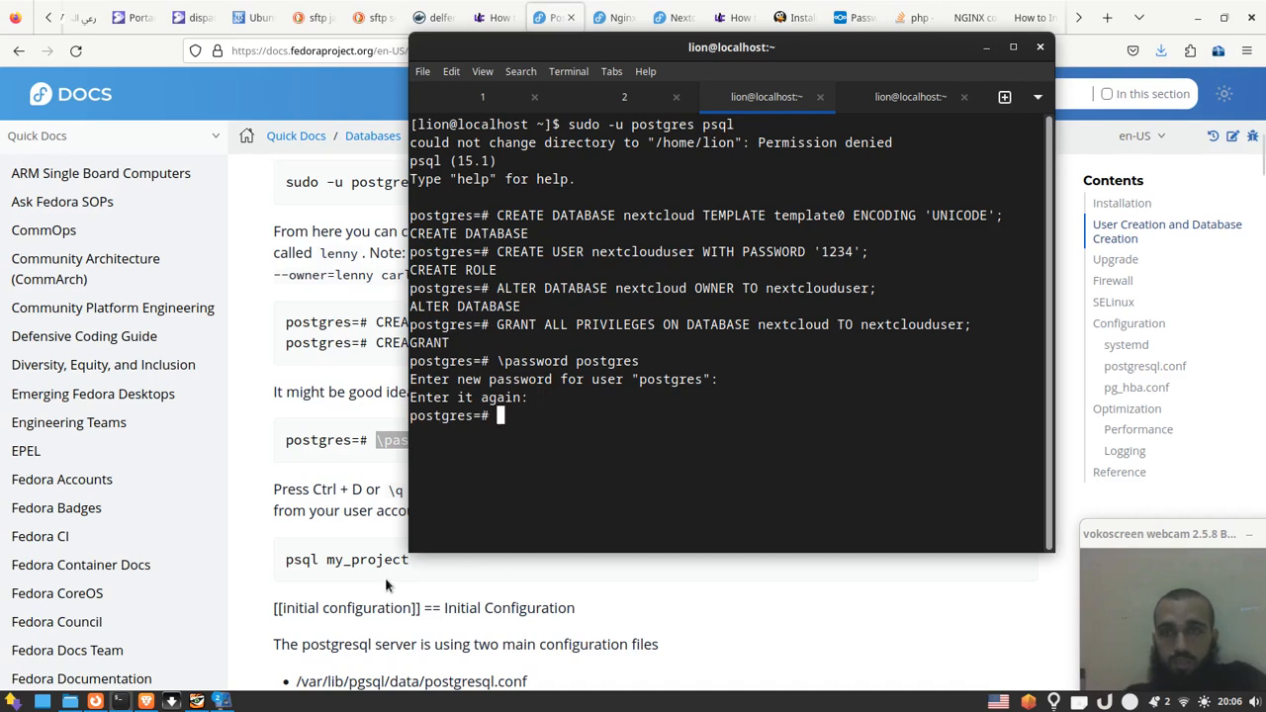
Exit the psql session with \q, returning to the shell prompt.
click(387, 585)
scroll(386, 584, down, 3)
scroll(387, 585, down, 2)
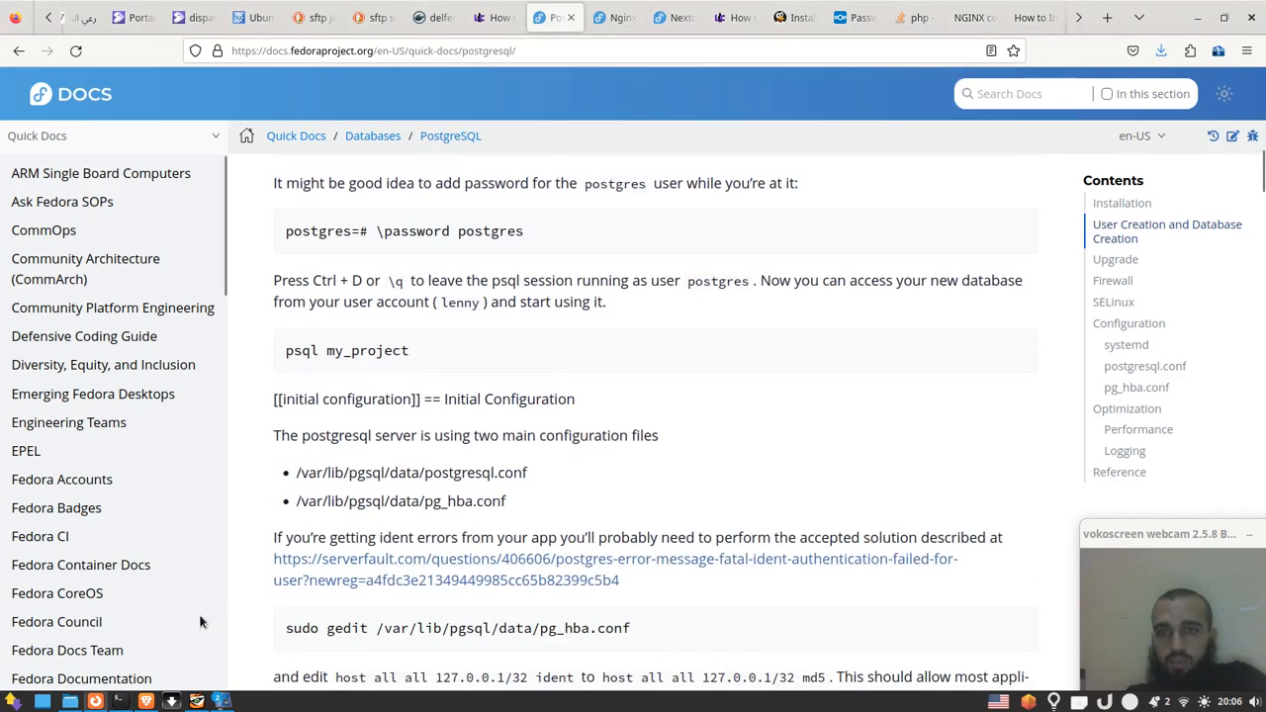
click(121, 701)
text(\q)
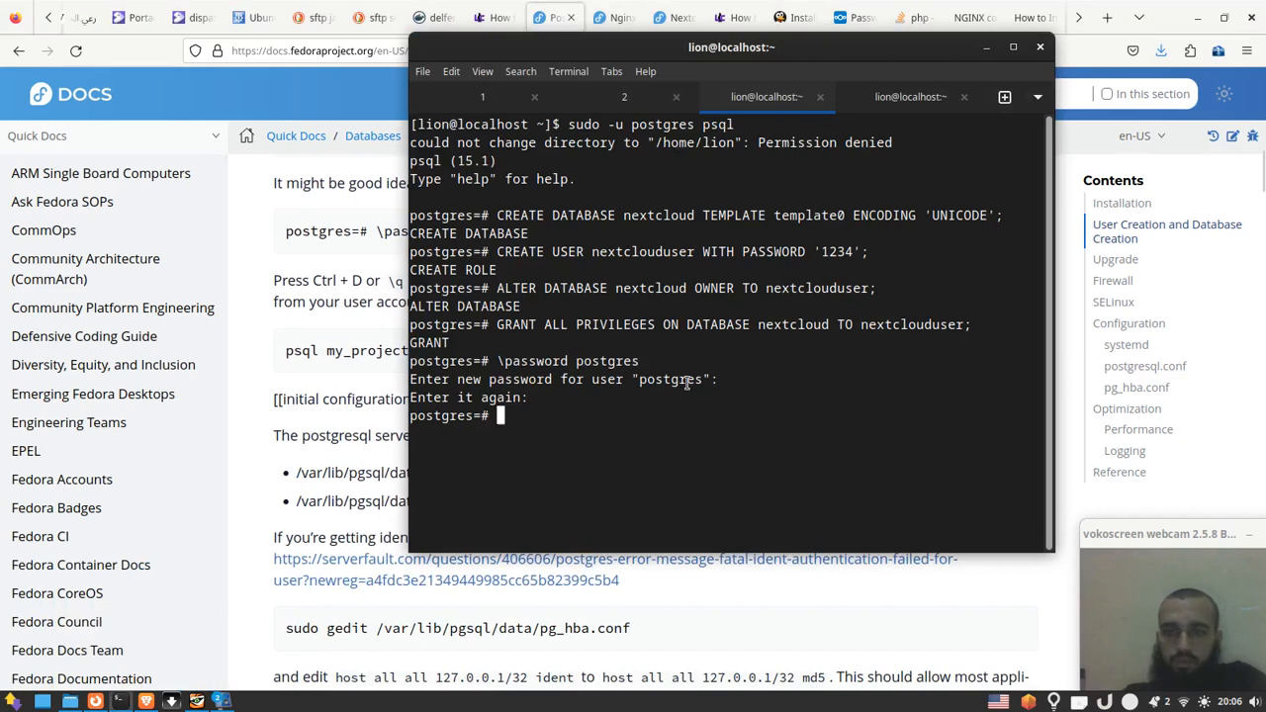
key(Return)
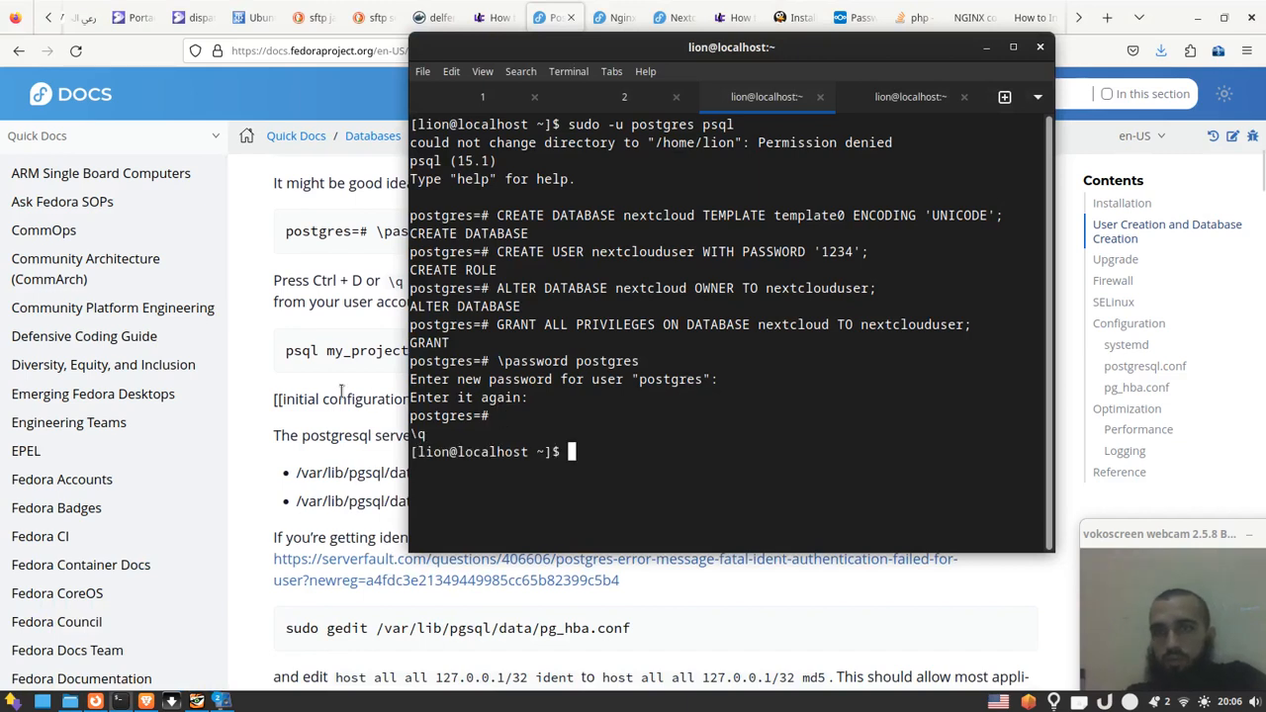
Paste the /var/lib/pgsql/data/pg_hba.conf path, prepend sudo nano and open it.
click(341, 391)
scroll(457, 445, down, 3)
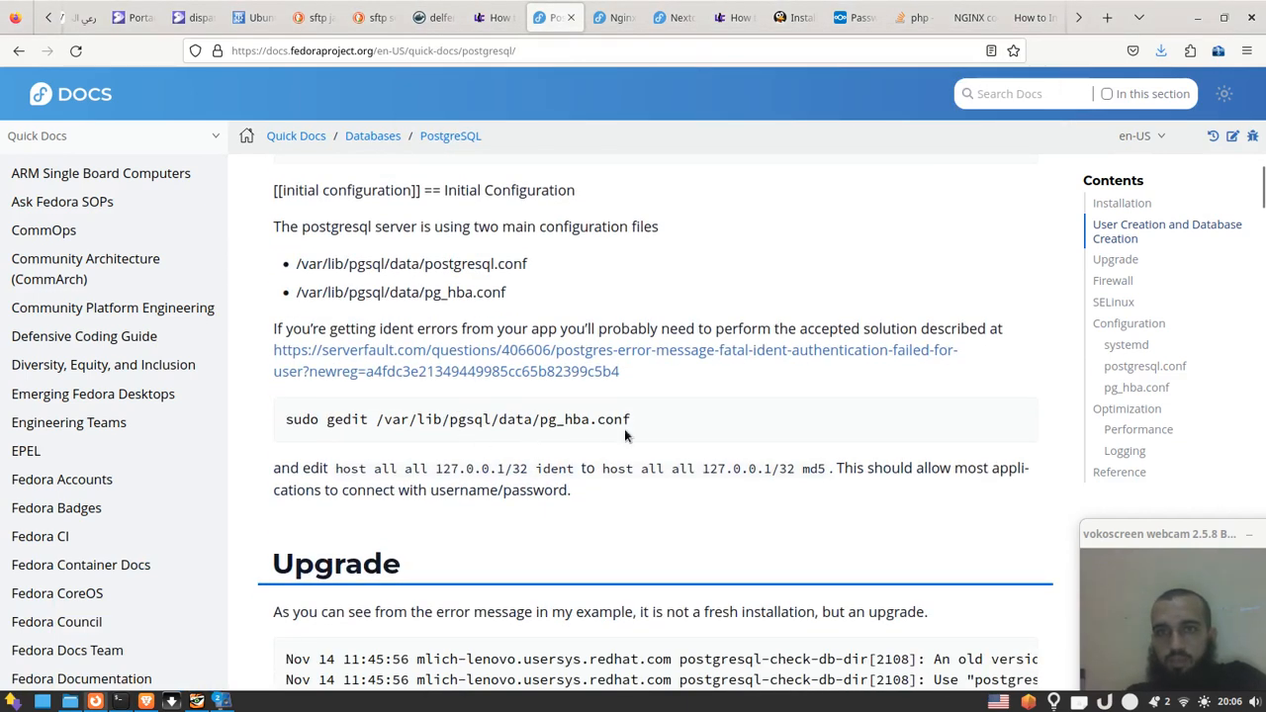
drag(630, 420, 378, 420)
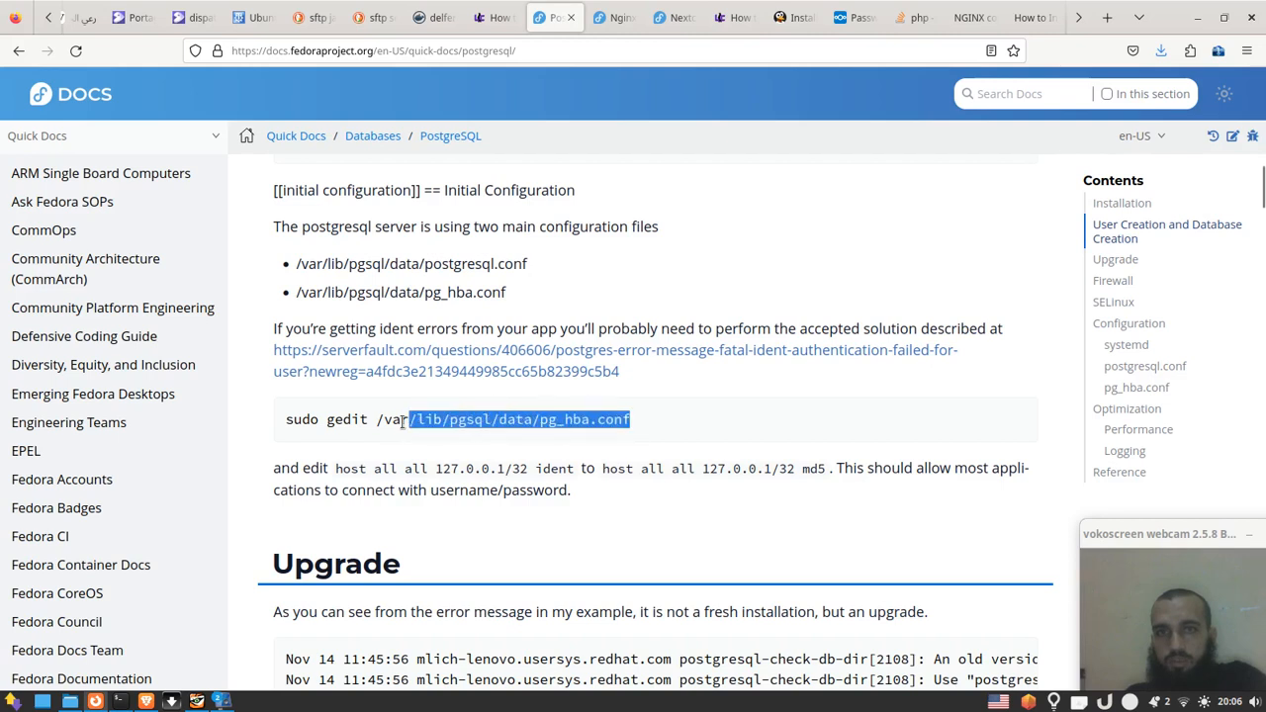
click(121, 700)
text(/var/lib/pgsql/data/pg_hba.conf)
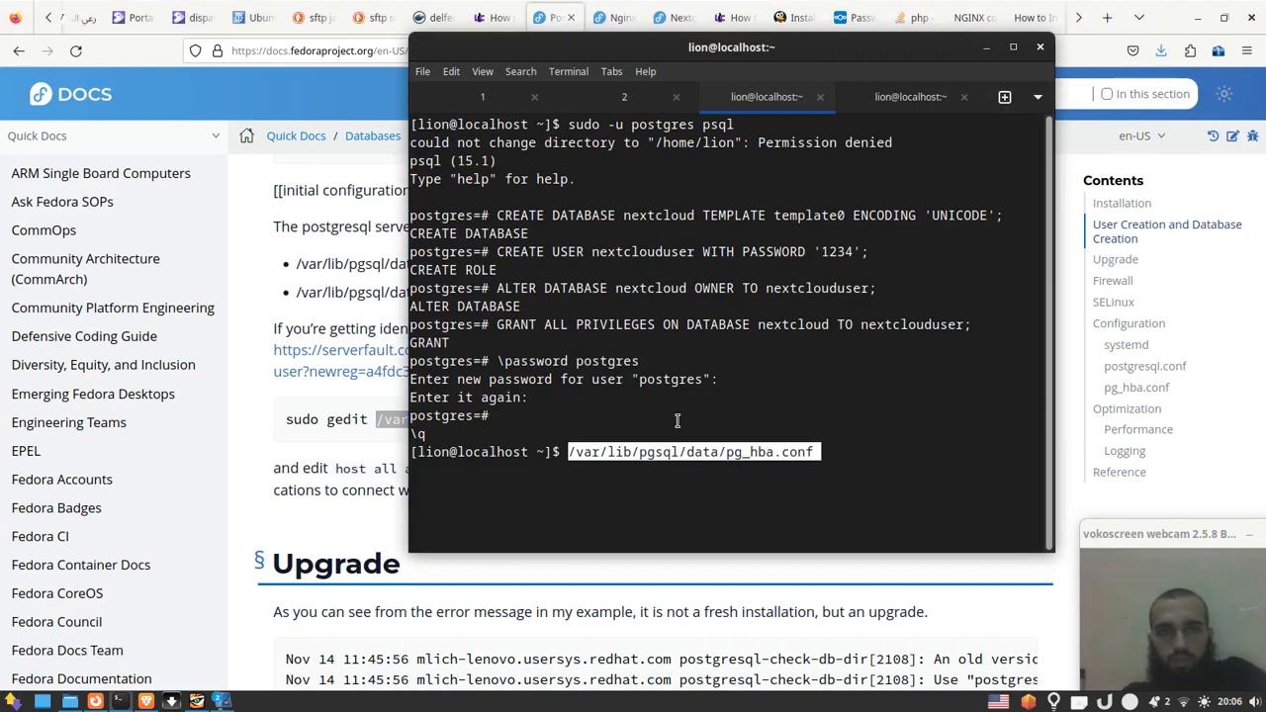
key(Home)
text(sudo nano)
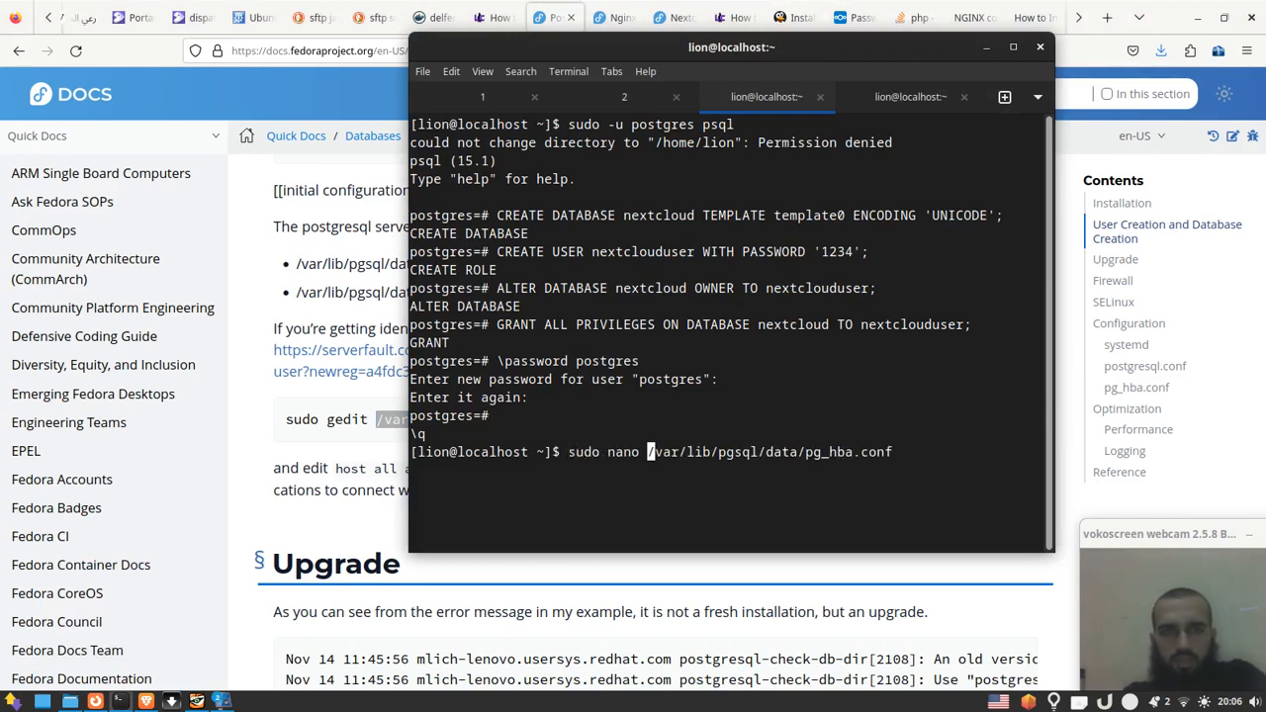
key(Return)
Scroll to the host 127.0.0.1/32 line and replace its ident method with md5.
key(Down)
key(Down)
key(Down)
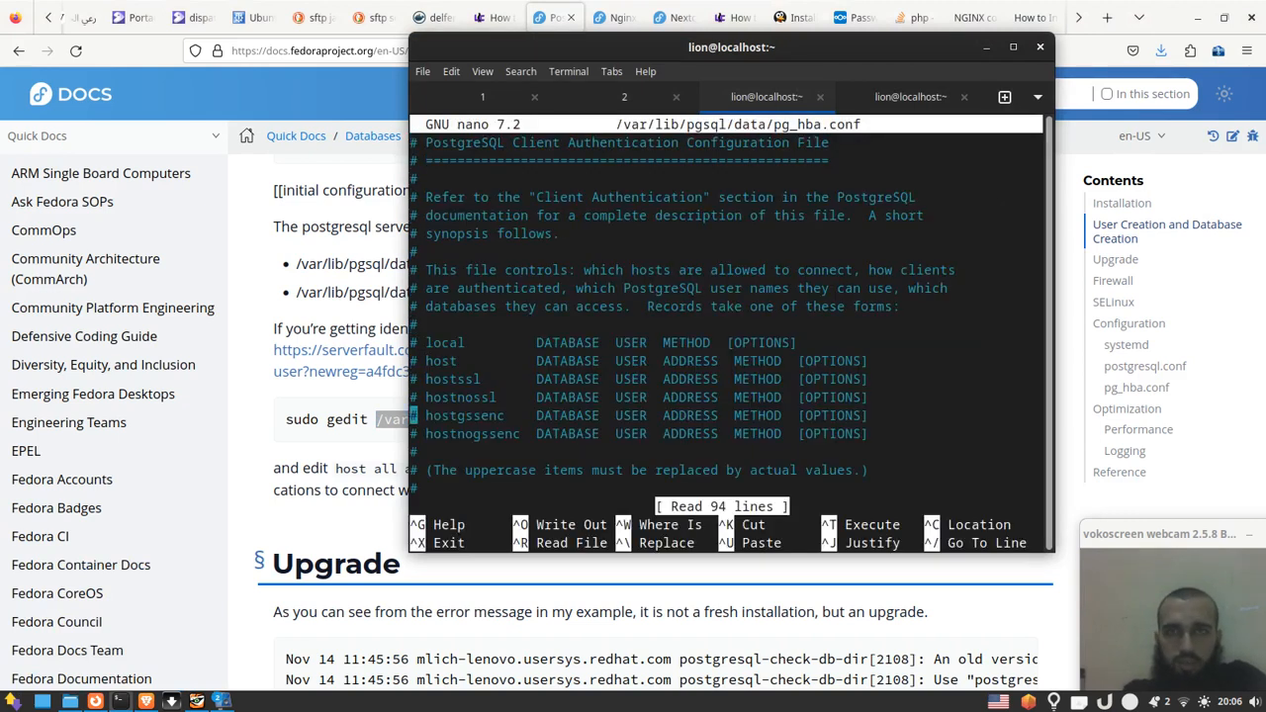
key(Page_Down)
key(Down)
key(Down)
key(Down)
key(Down)
key(Down)
key(Down)
key(Down)
key(Down)
key(Down)
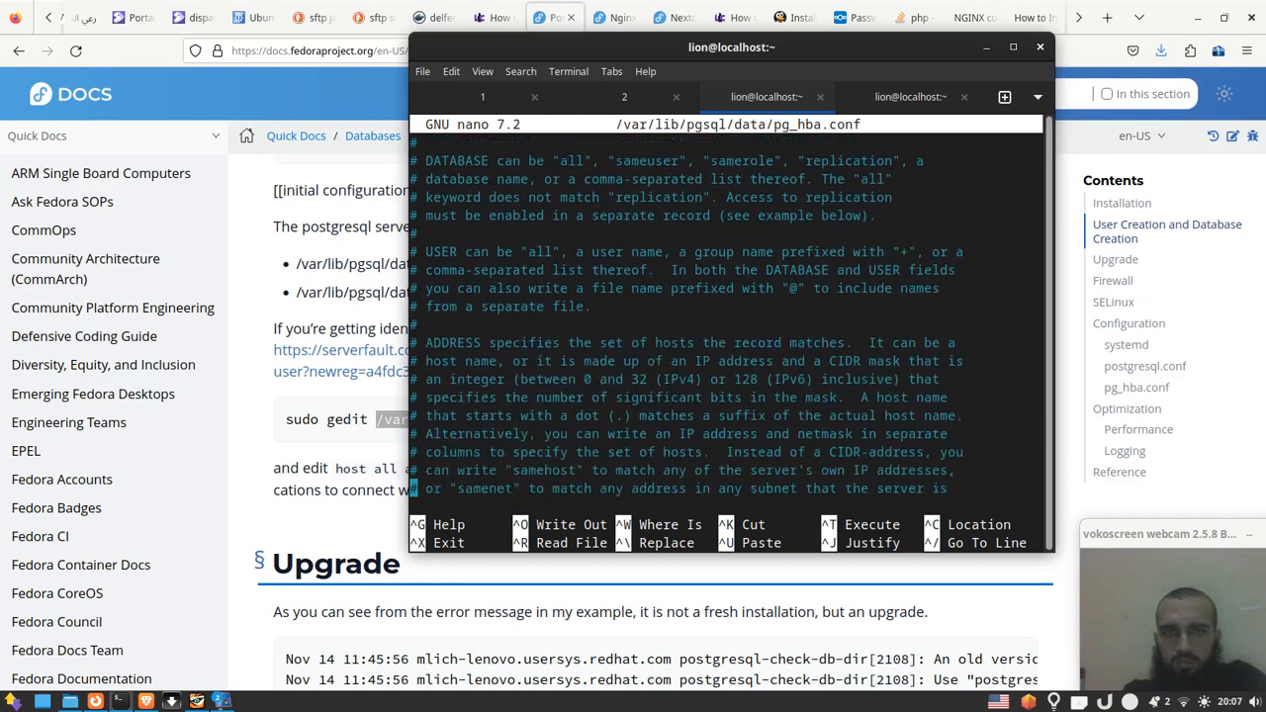
key(Down)
key(Down)
key(Down)
key(Down)
key(Down)
key(Down)
key(Down)
key(Down)
key(Down)
key(Down)
key(Down)
key(Down)
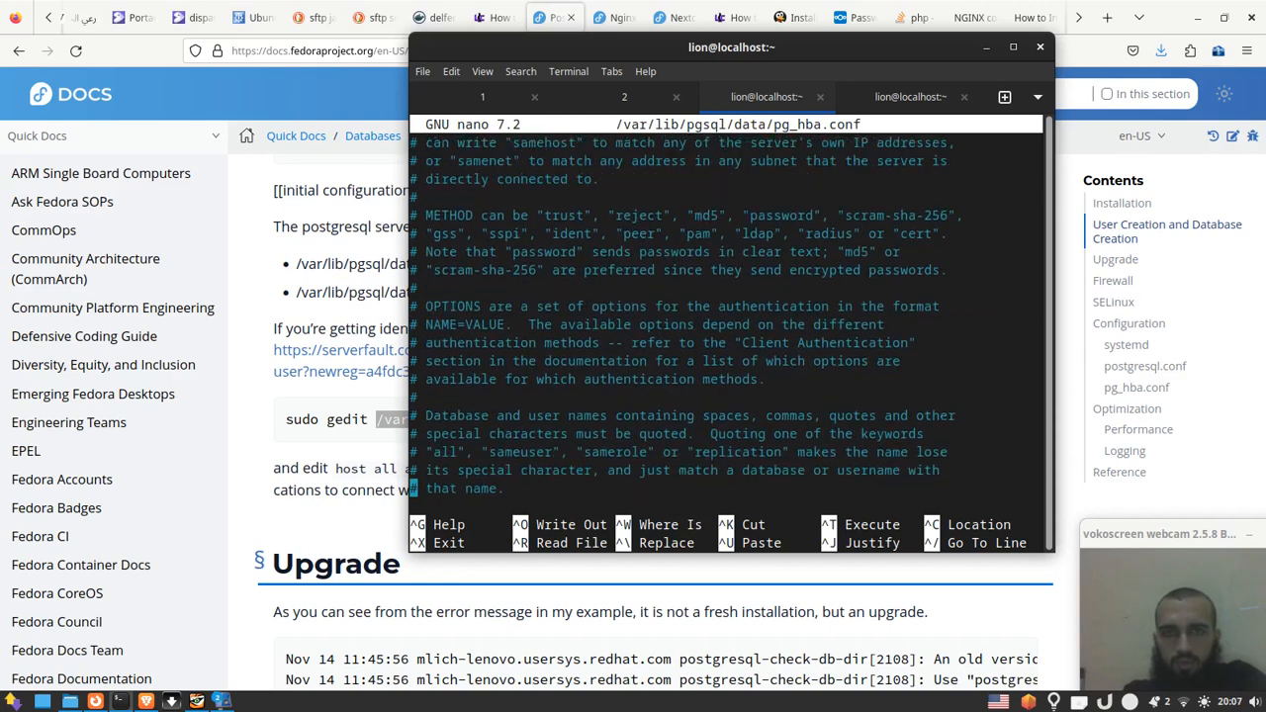
key(Down)
key(Down)
key(Down)
key(Down)
key(Down)
key(Down)
key(Down)
key(Down)
key(Down)
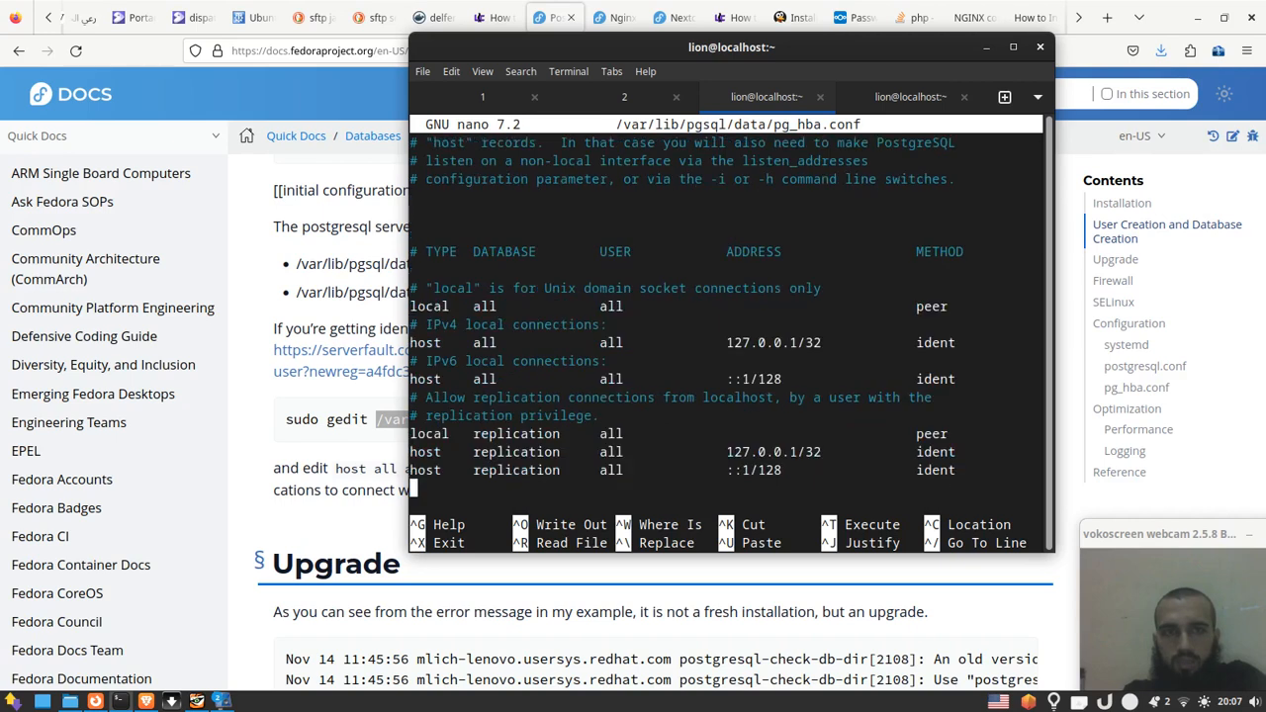
key(Down)
key(Down)
key(Up)
key(Up)
key(Up)
key(Up)
key(Up)
key(Up)
key(Up)
key(End)
key(BackSpace)
key(BackSpace)
key(BackSpace)
key(BackSpace)
key(BackSpace)
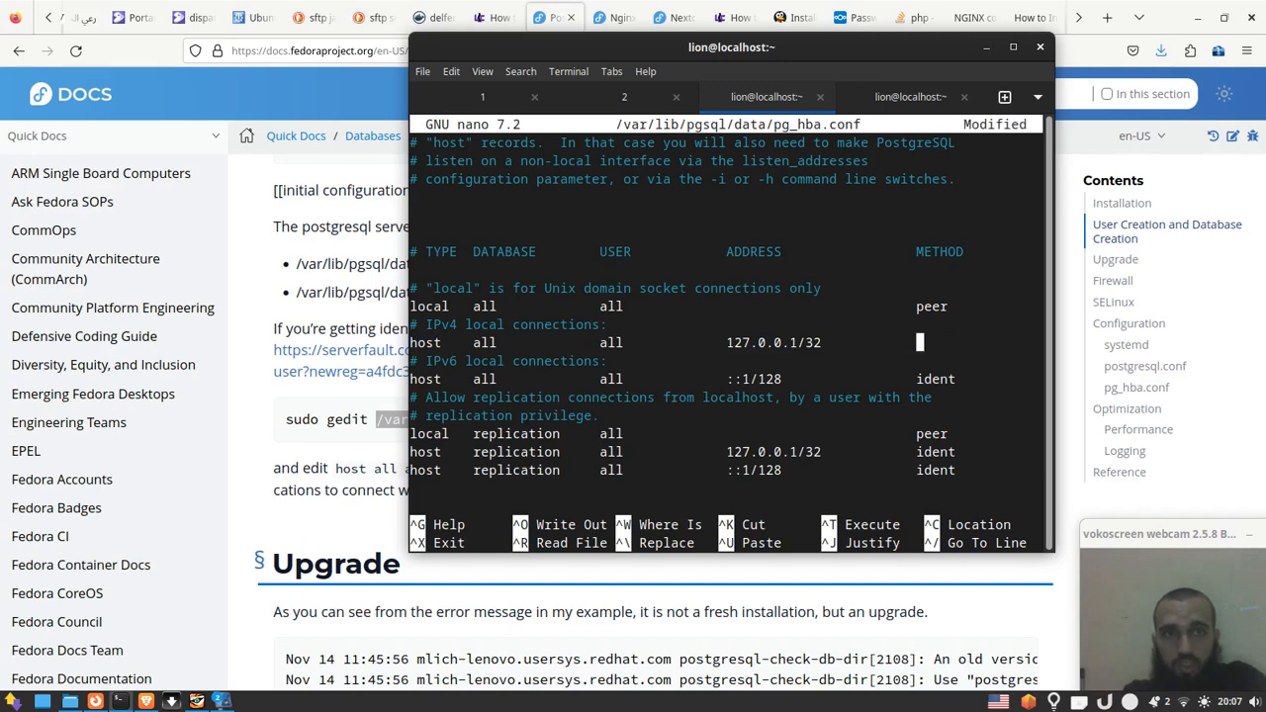
text(md)
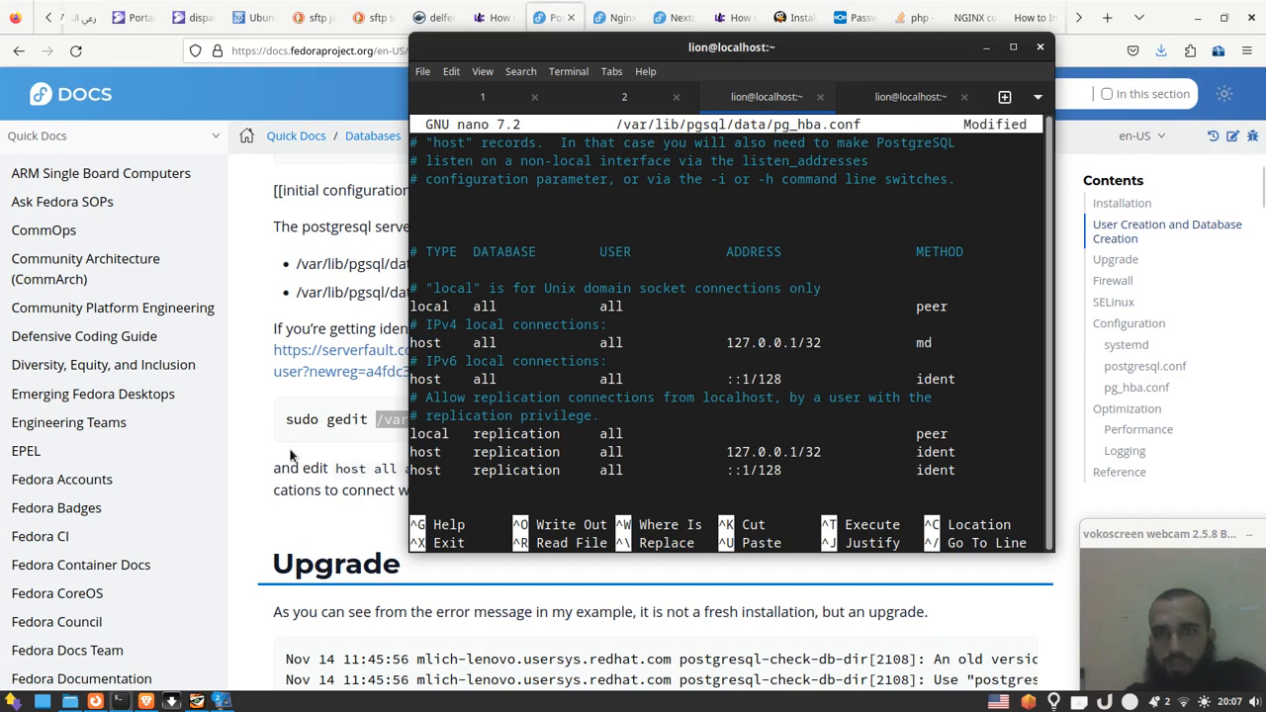
Save the modified pg_hba.conf and exit nano.
click(291, 455)
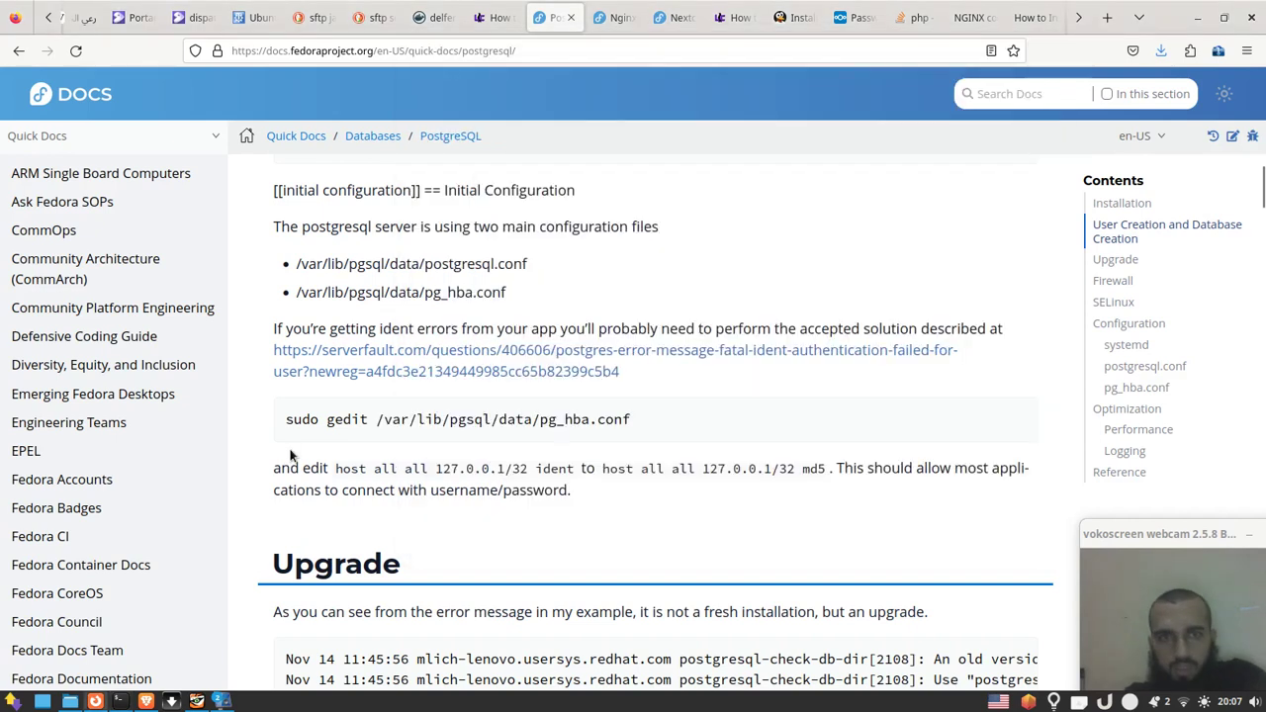
click(118, 701)
text(5)
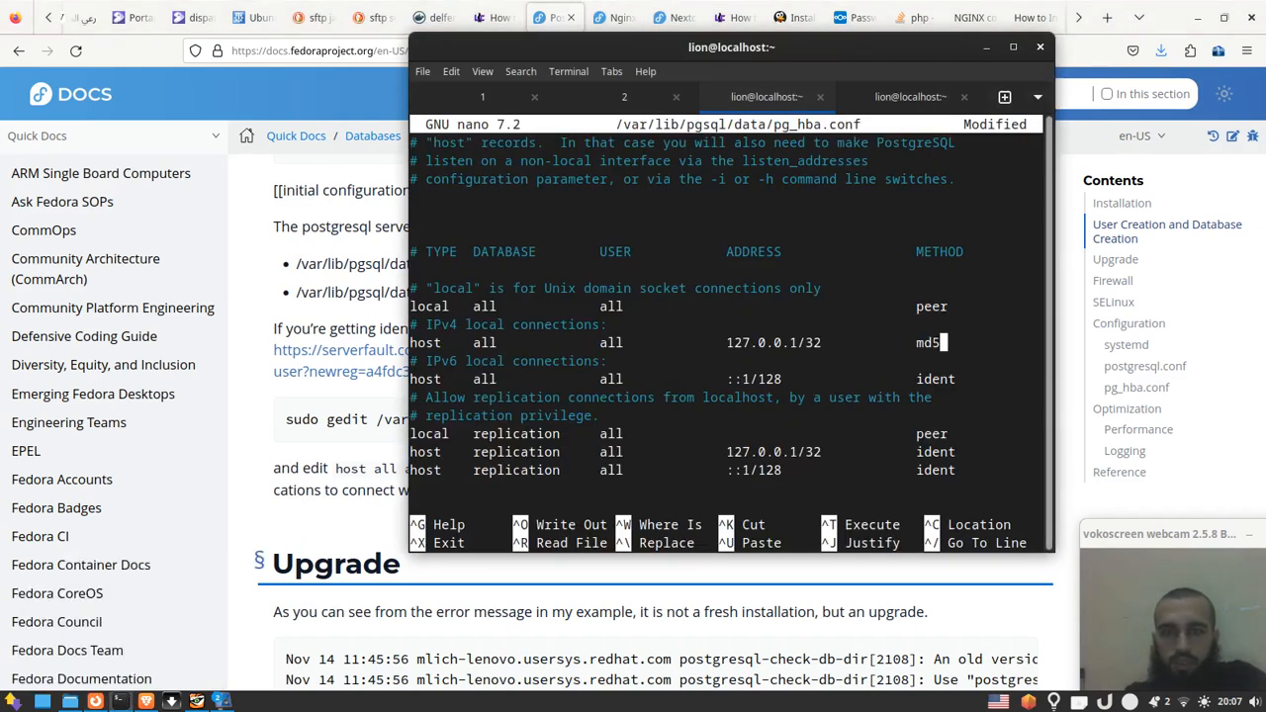
key(ctrl+x)
key(y)
key(Return)
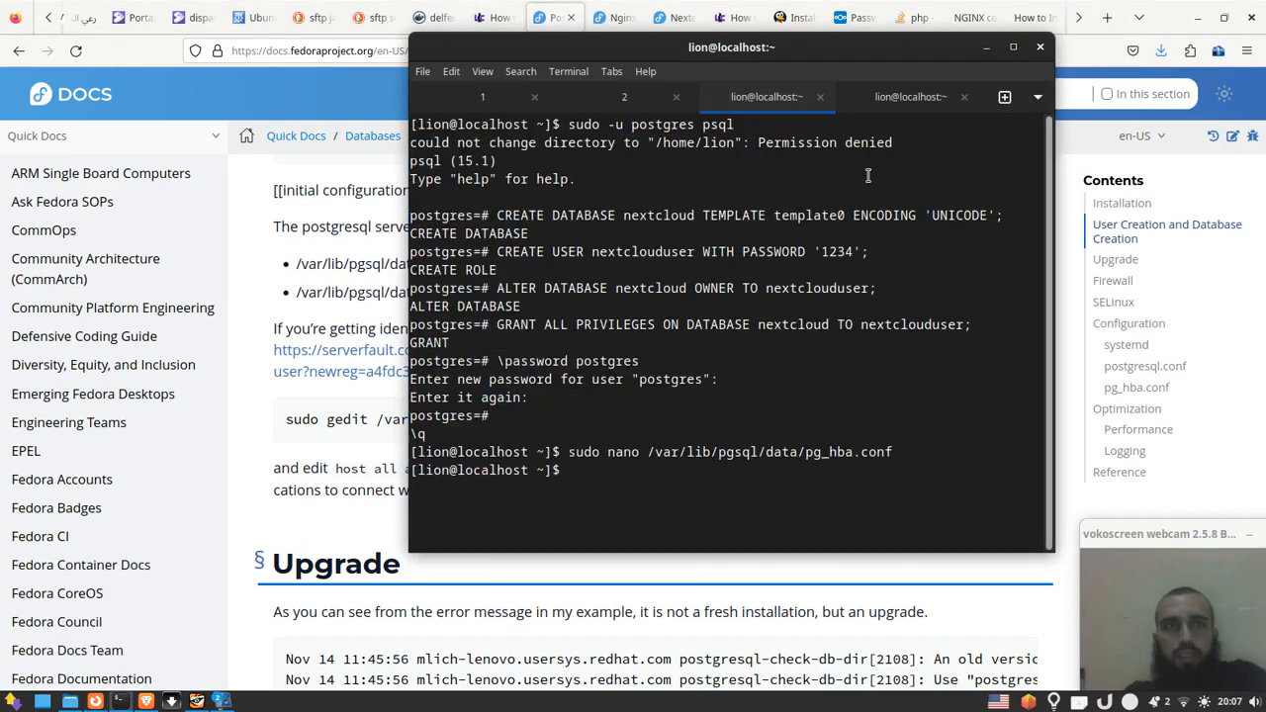
Switch to the linuxbabe guide and copy its psql login test command.
click(793, 17)
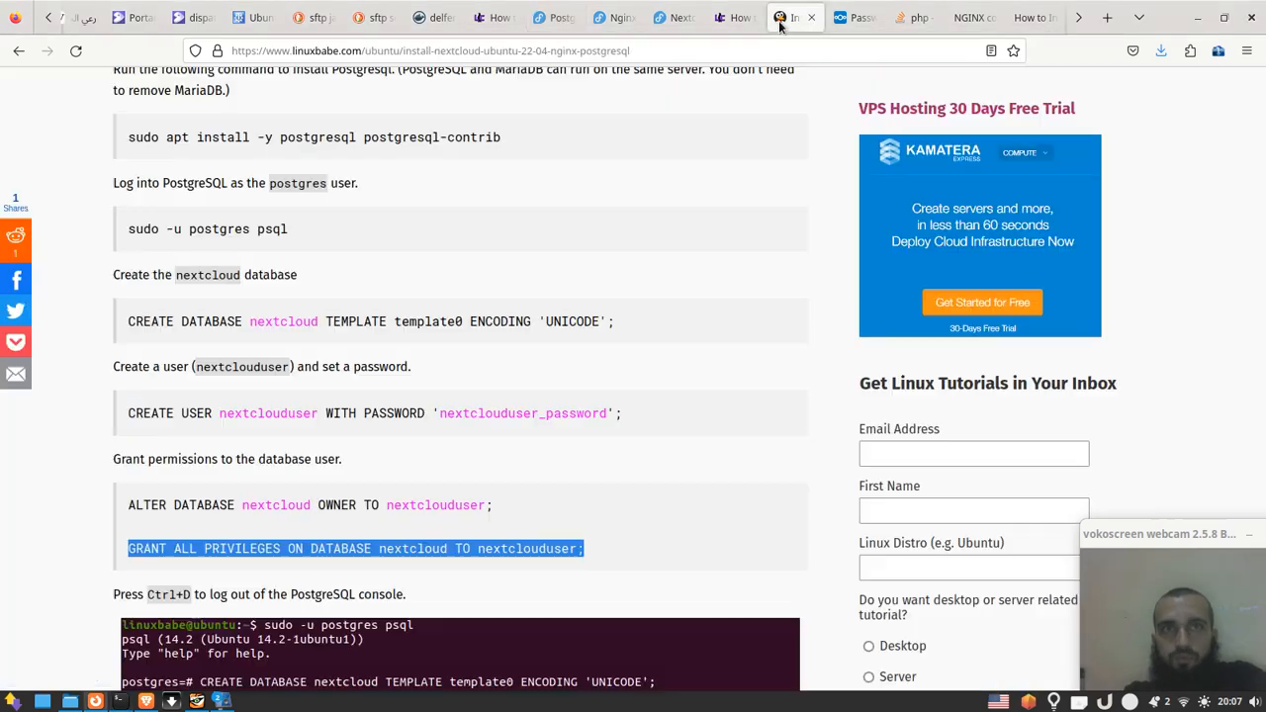
scroll(679, 377, down, 2)
scroll(679, 377, down, 2)
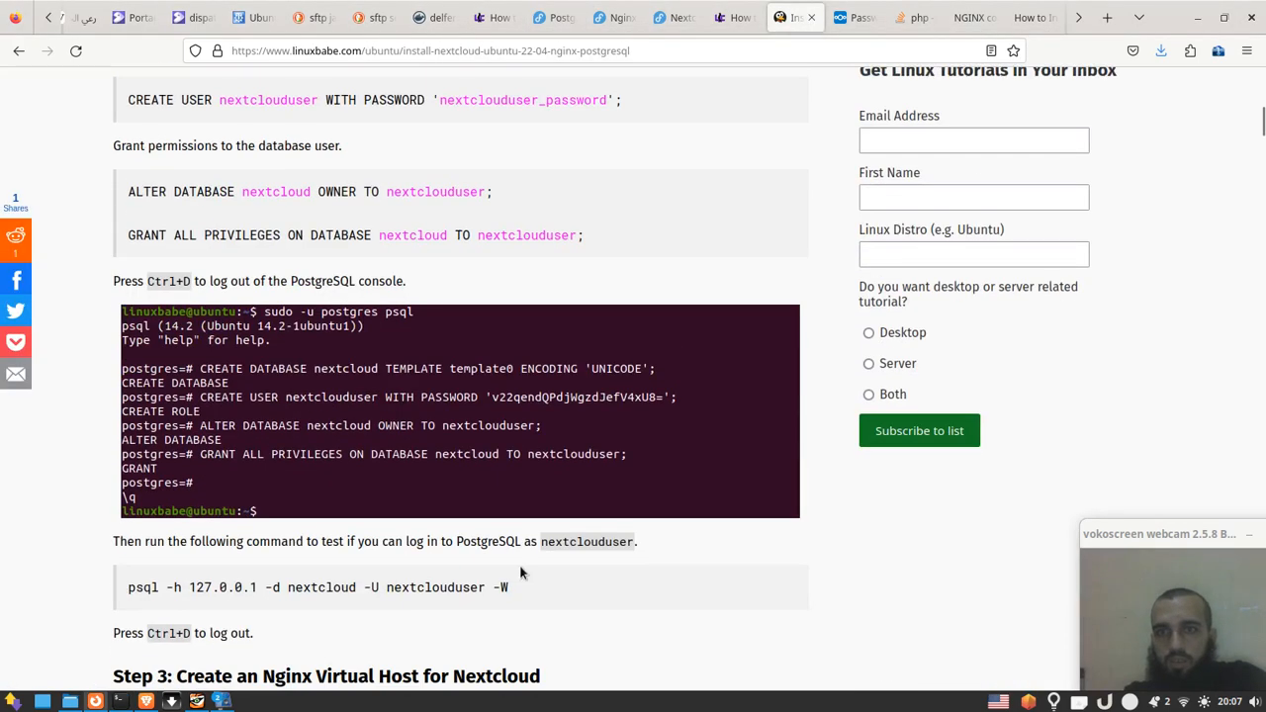
drag(516, 586, 150, 586)
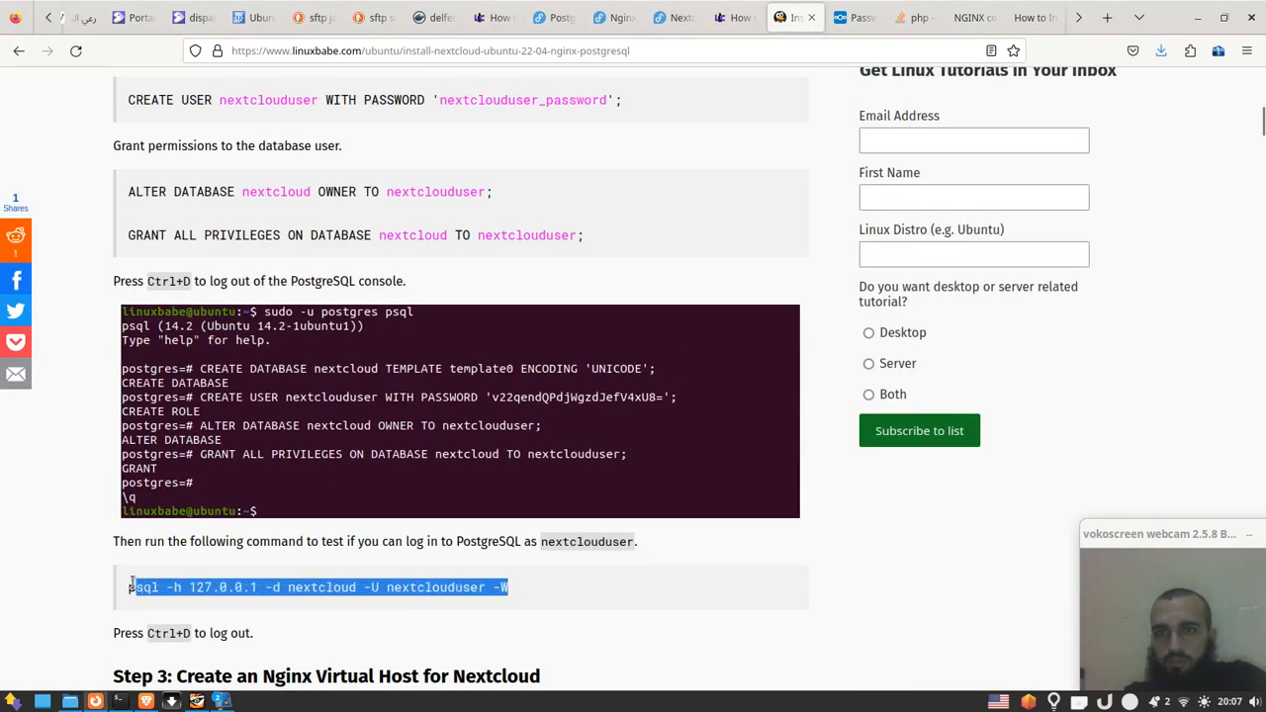
Run the psql -h 127.0.0.1 login test as nextclouduser, getting an Ident authentication failure.
click(121, 701)
key(ctrl+shift+v)
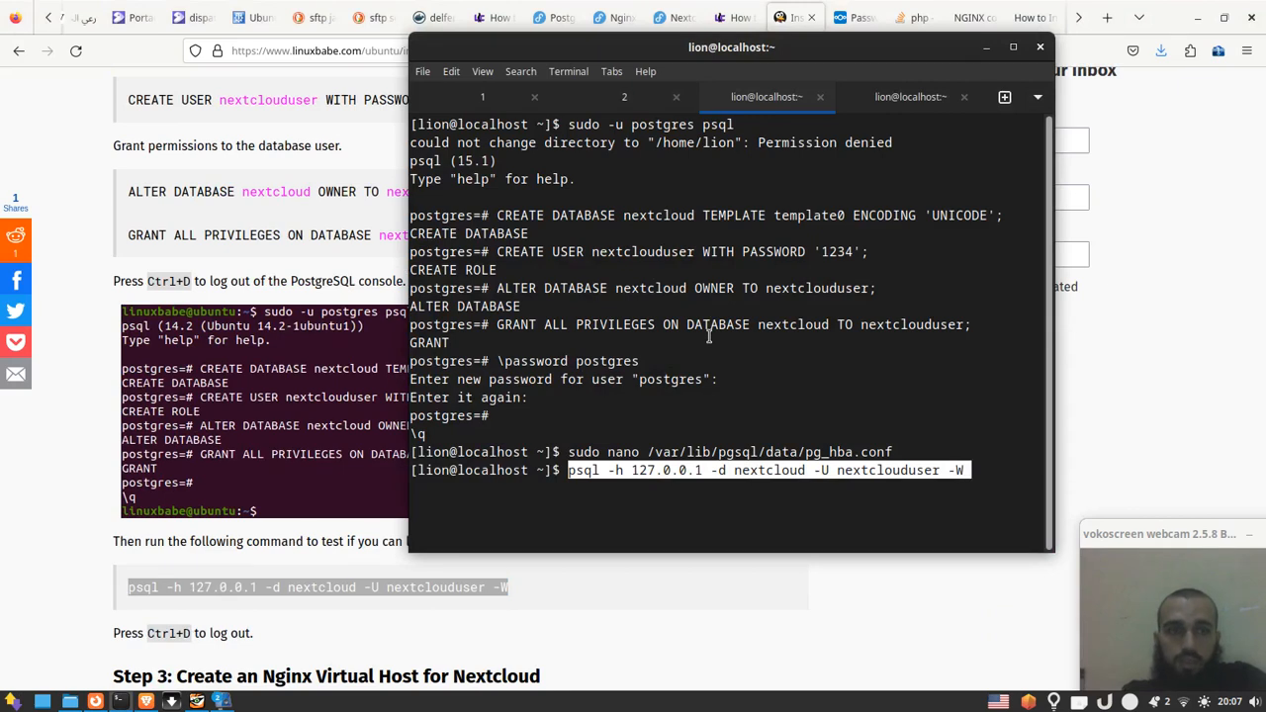
key(Return)
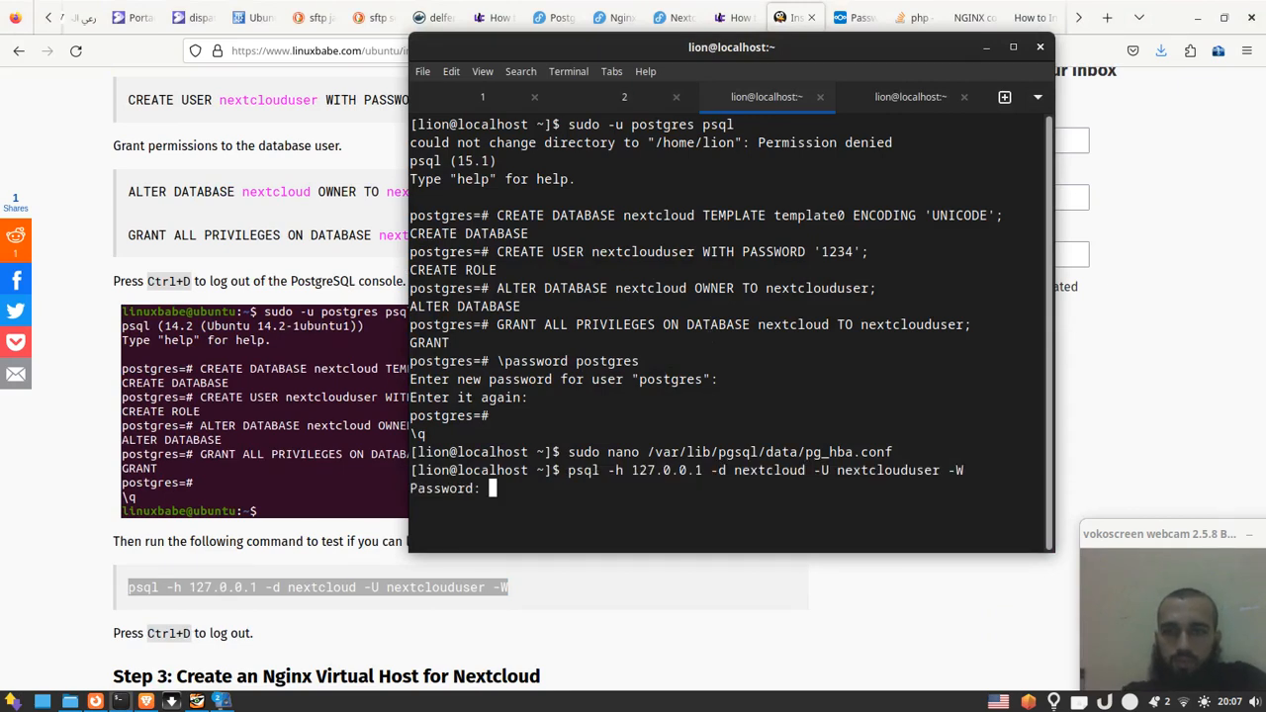
key(Return)
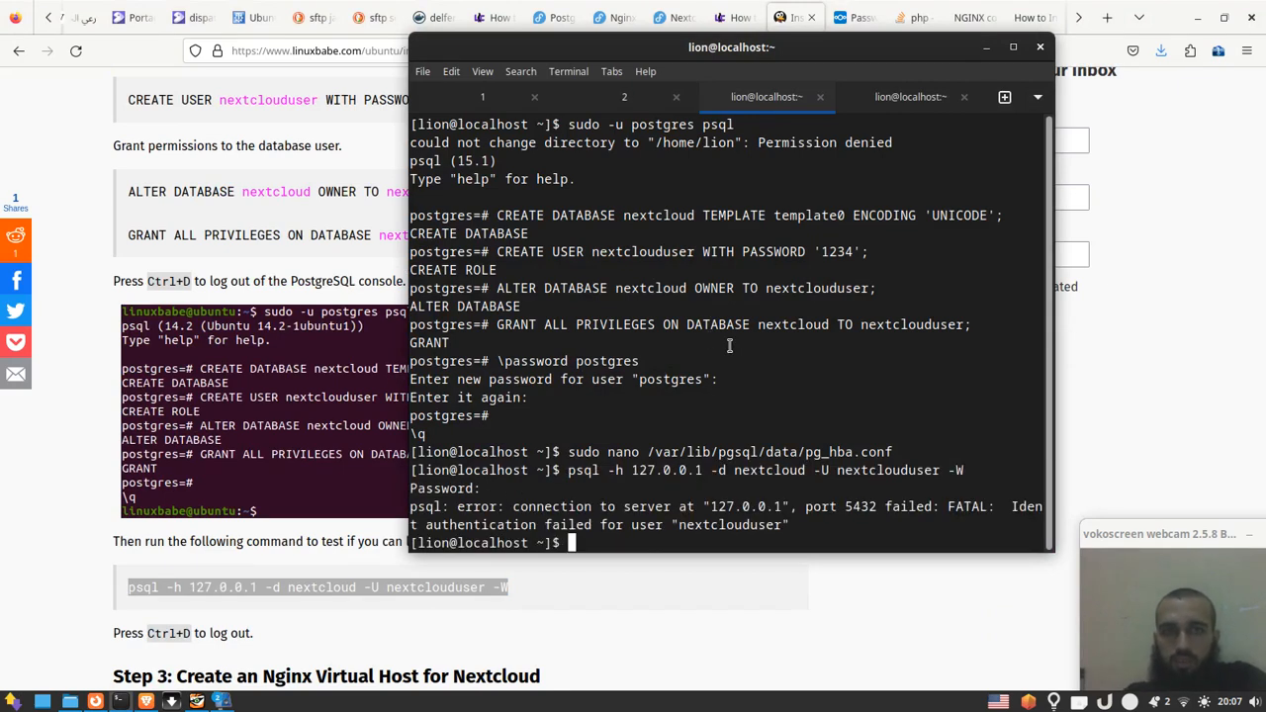
Edit the recalled status command into 'sudo systemctl restart postgresql' and run it.
key(Up)
key(Up)
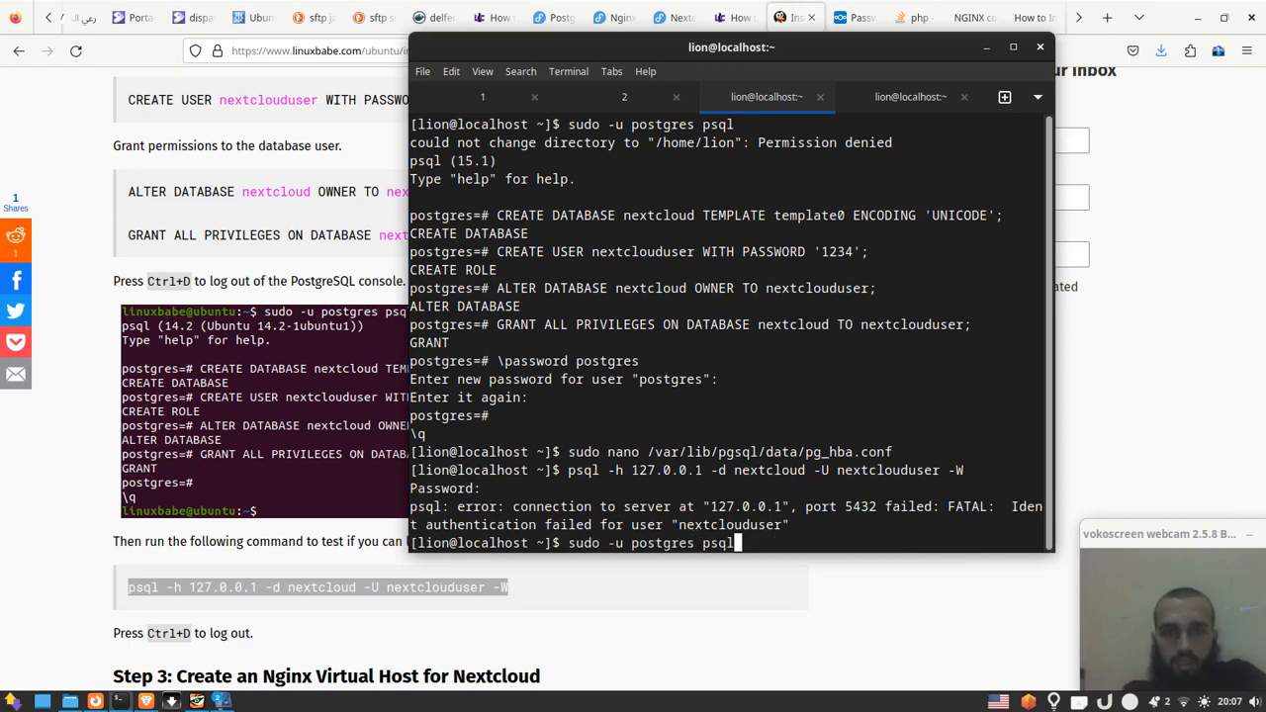
key(Up)
key(Up)
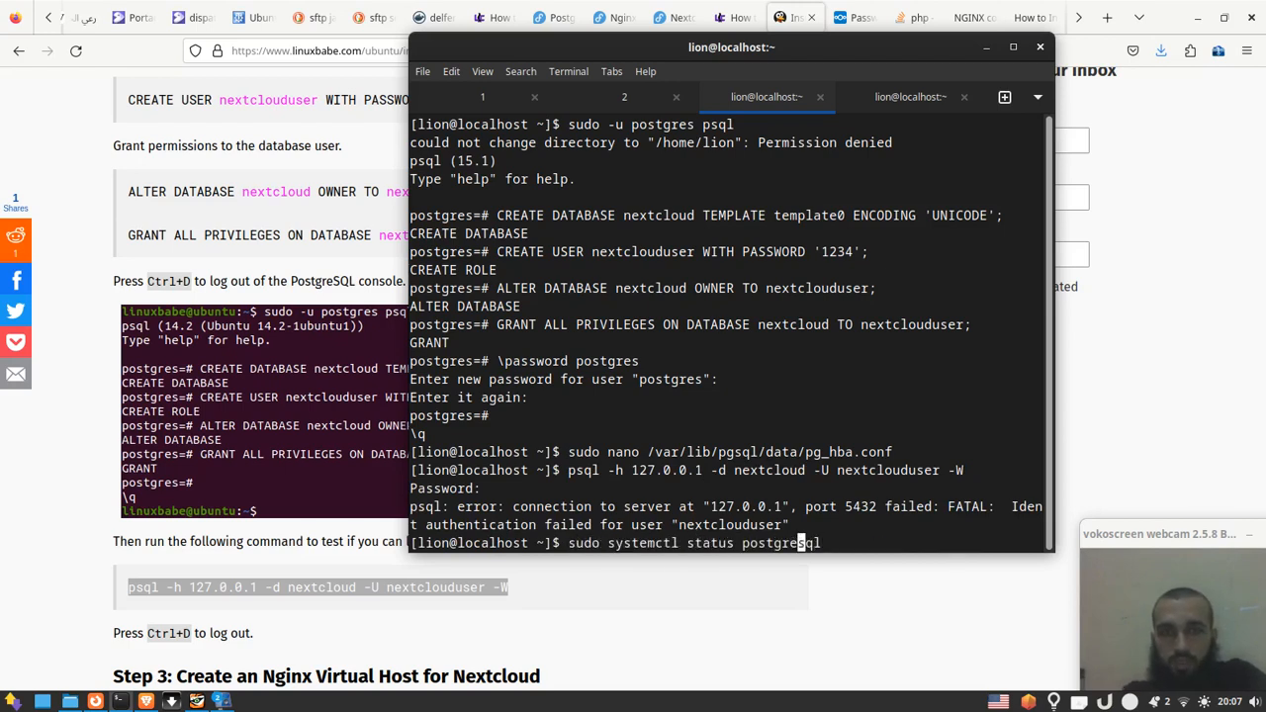
key(ctrl+Left)
key(Left)
key(Left)
key(BackSpace)
key(Left)
key(BackSpace)
key(BackSpace)
key(BackSpace)
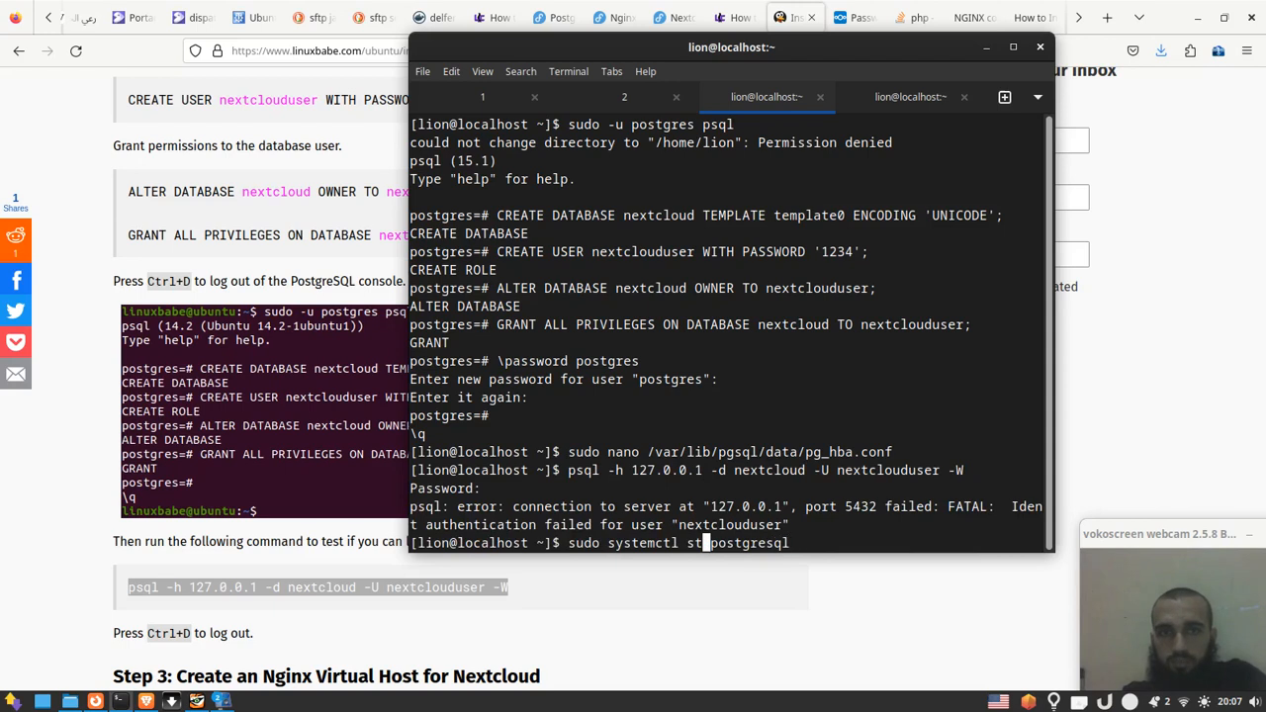
key(BackSpace)
key(BackSpace)
text(restart)
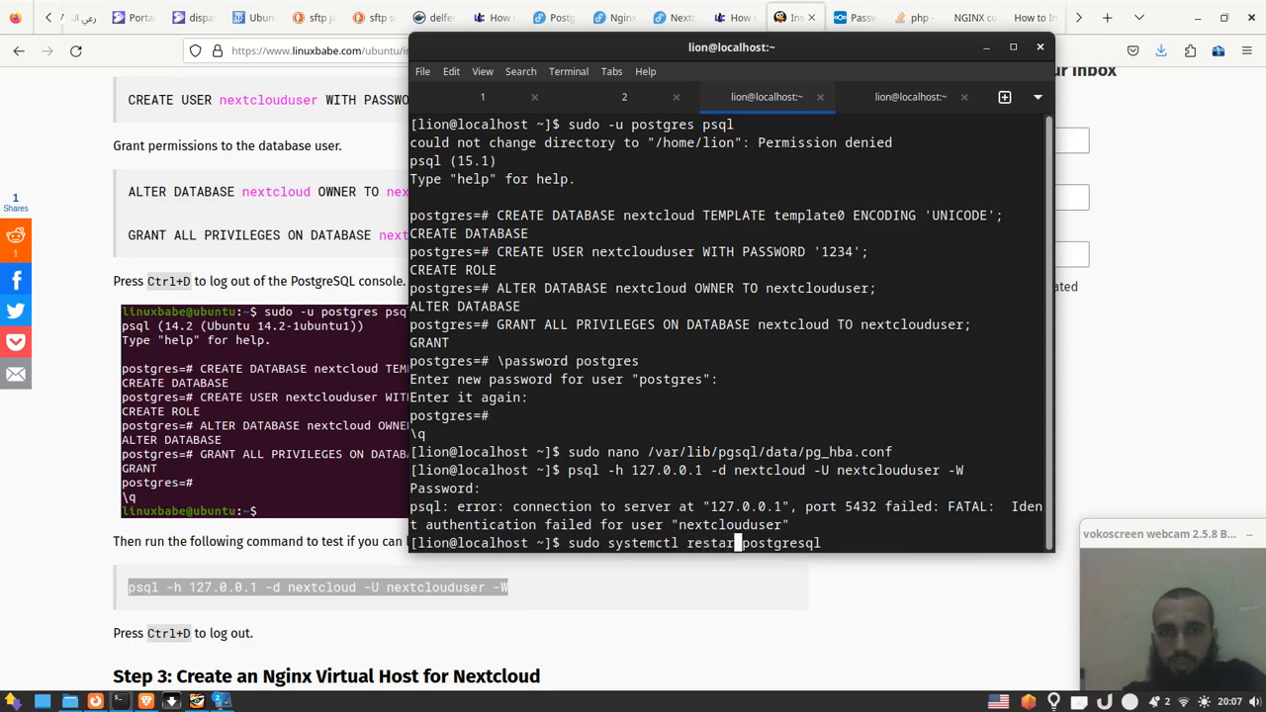
key(Return)
Rerun the login test and enter the password, reaching a psql prompt as nextclouduser.
key(Up)
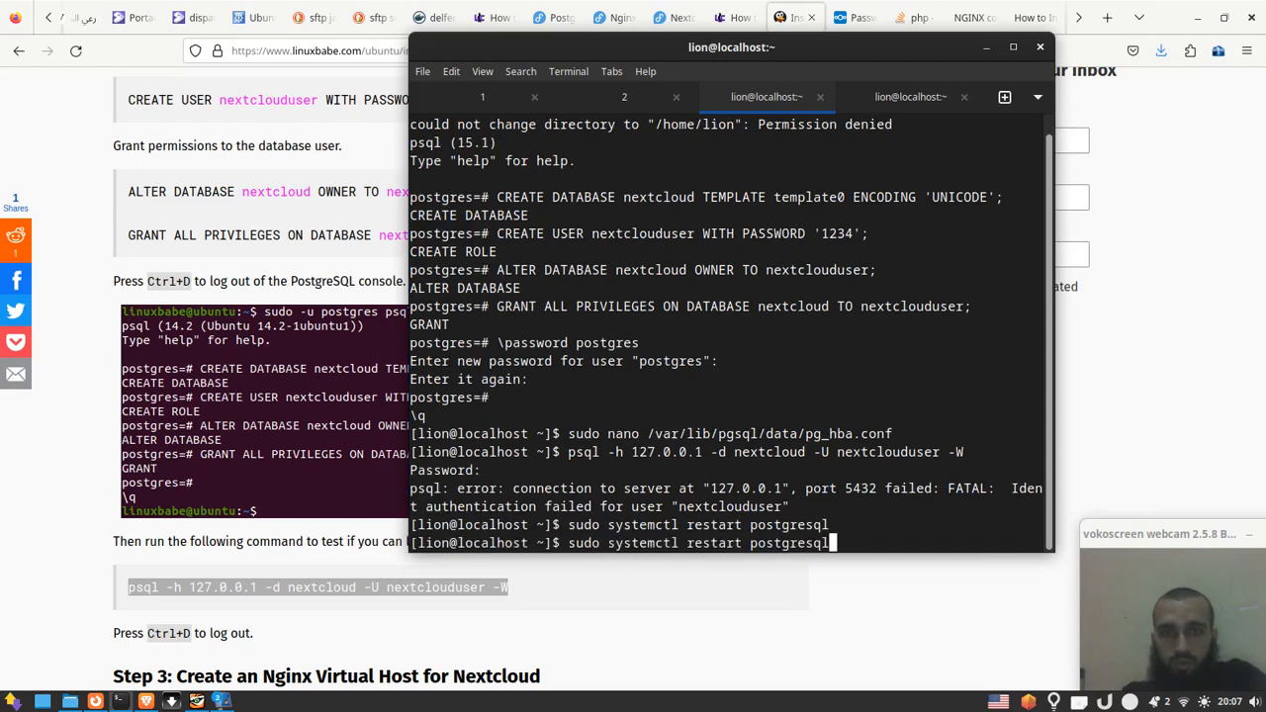
key(Up)
key(Return)
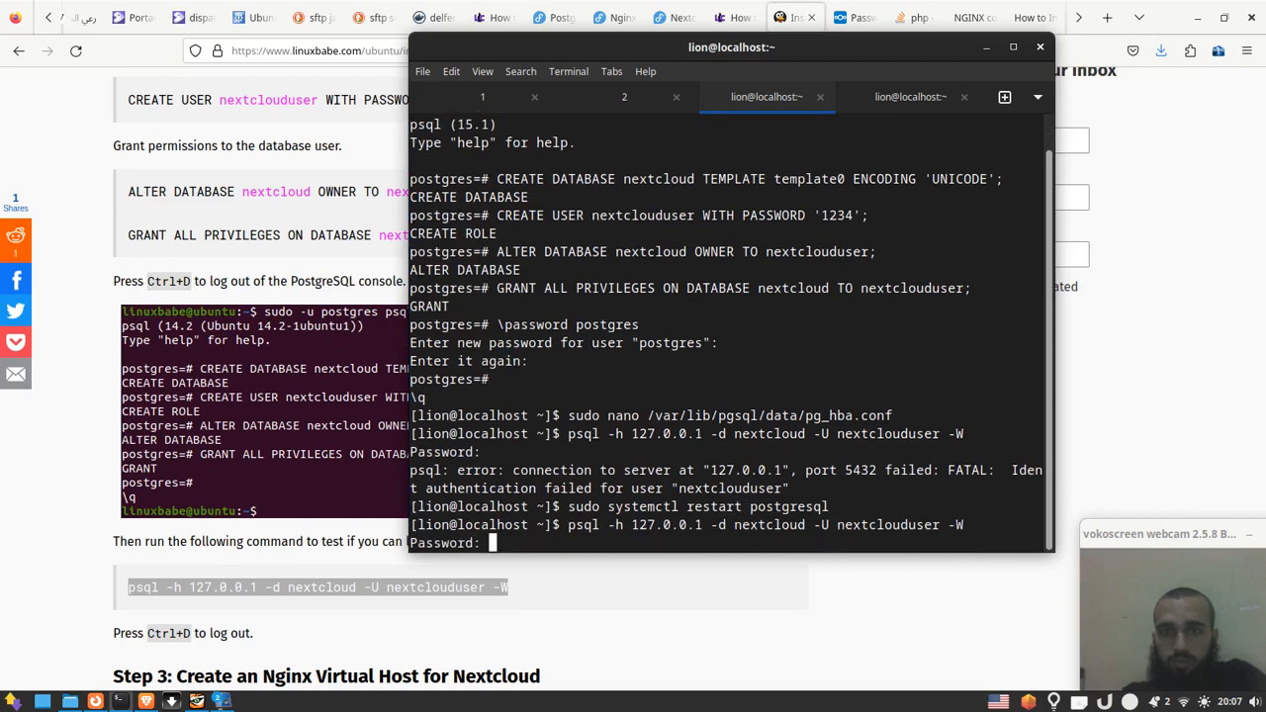
key(Return)
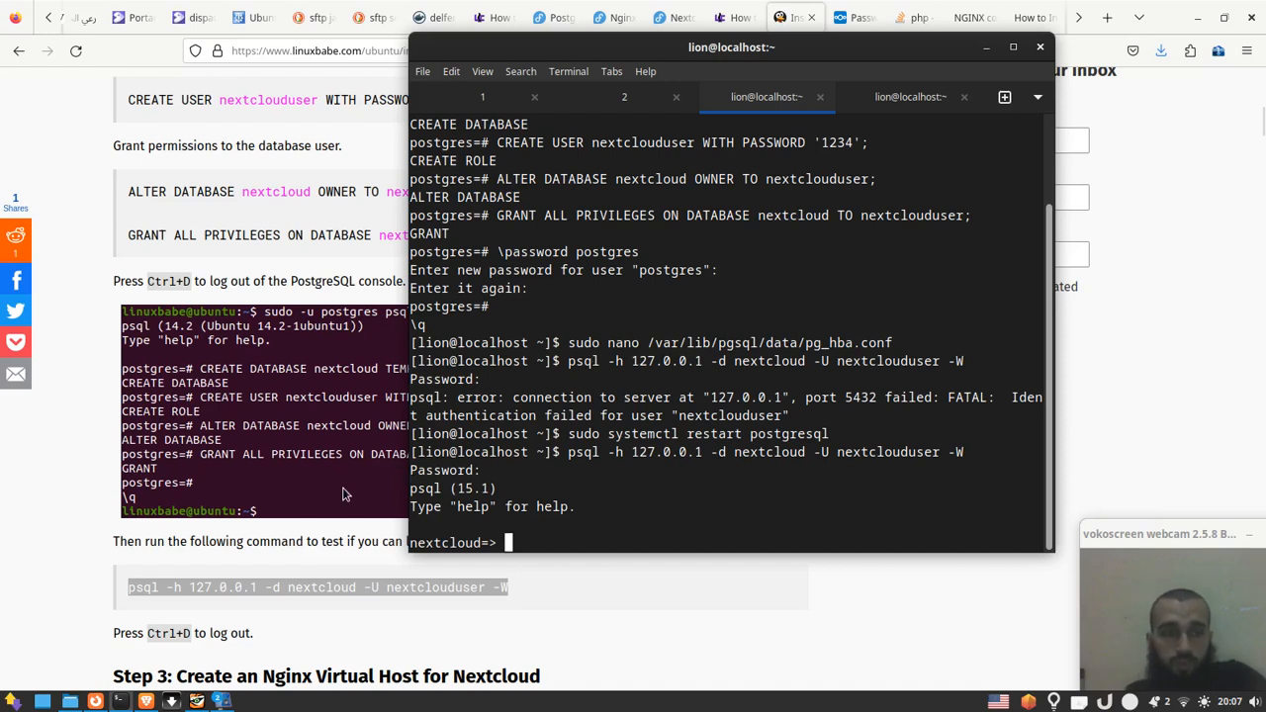
scroll(679, 430, up, 3)
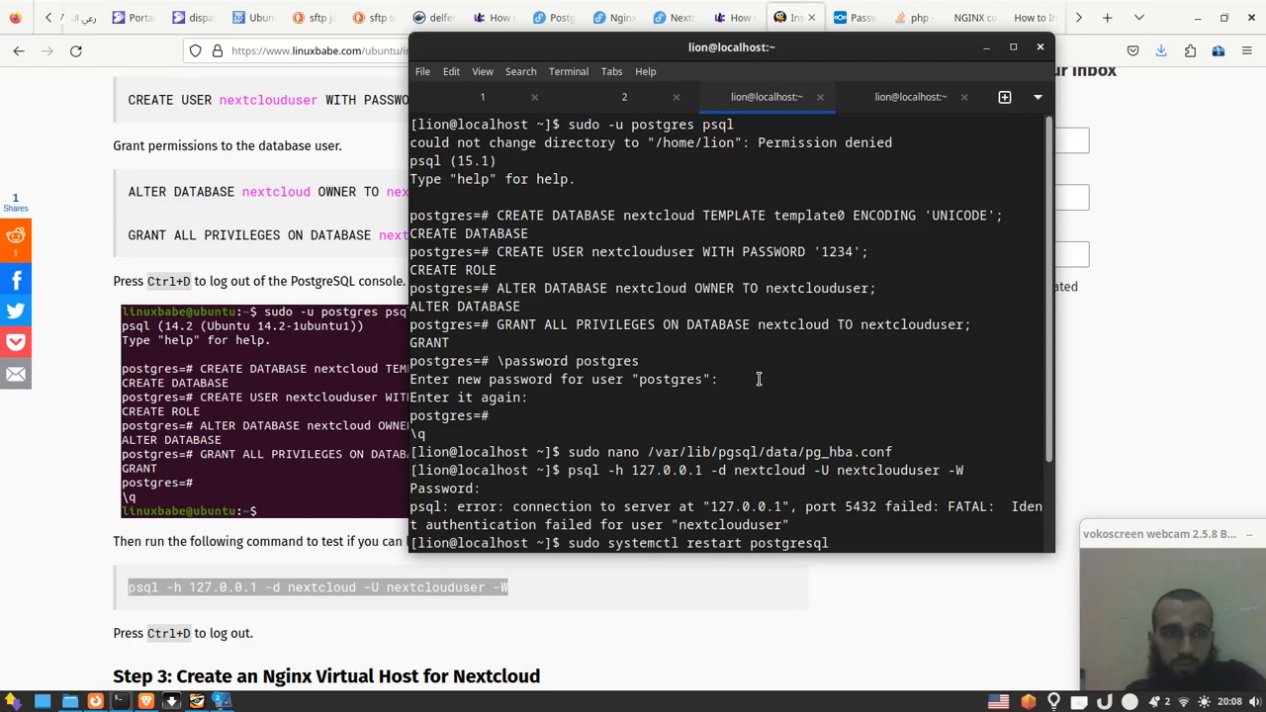
scroll(771, 385, down, 3)
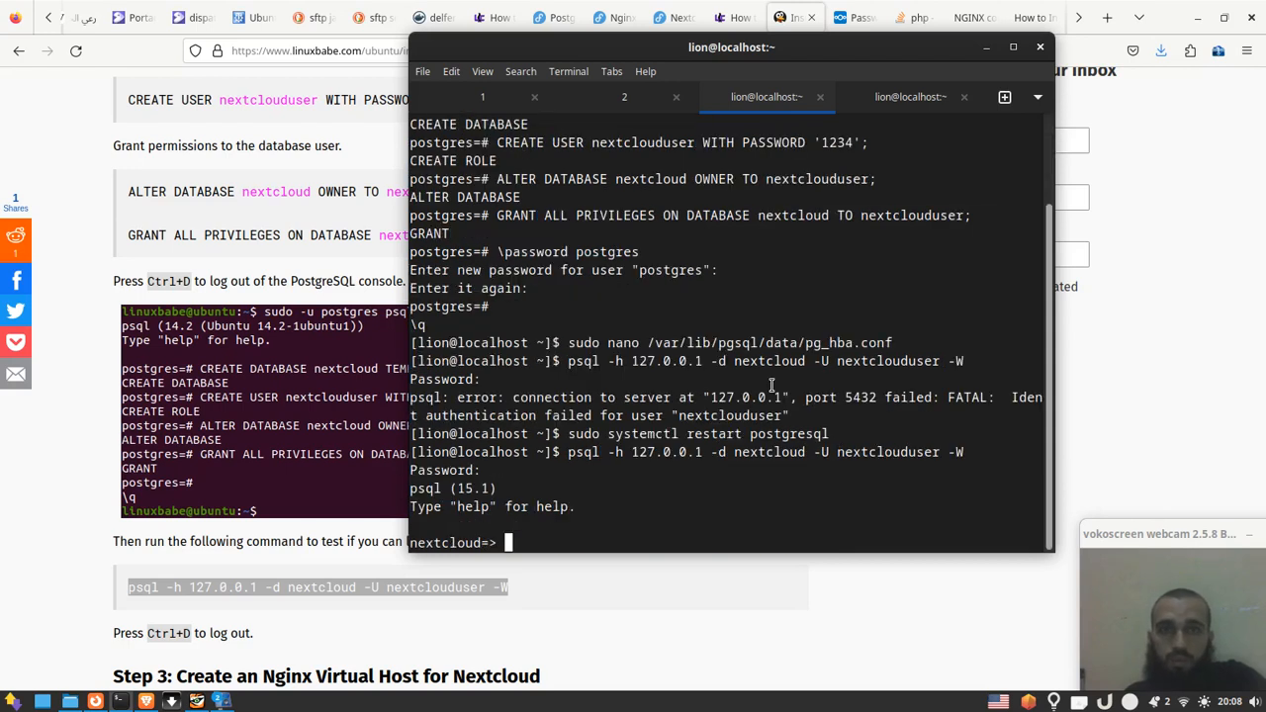
text(\q)
Quit psql with \q and recall the dnf install postgresql-server command from history.
key(Return)
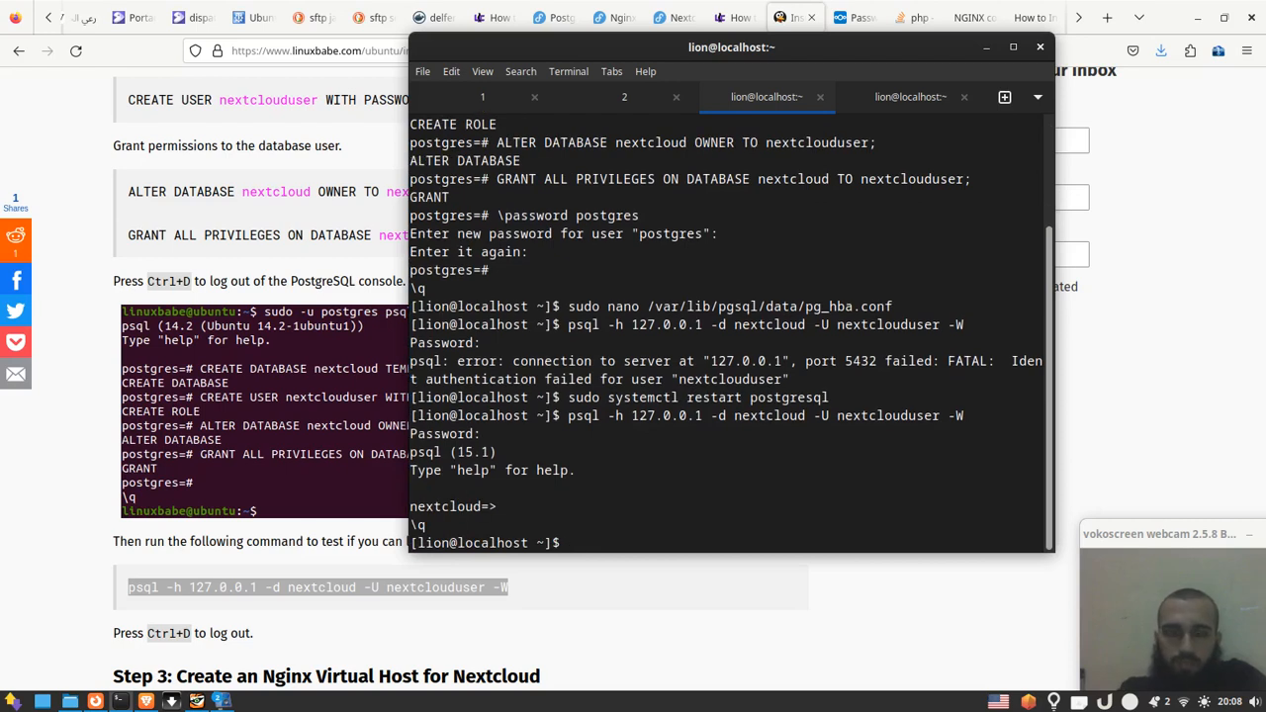
key(Up)
key(Up)
key(Up)
key(Up)
key(Up)
key(Up)
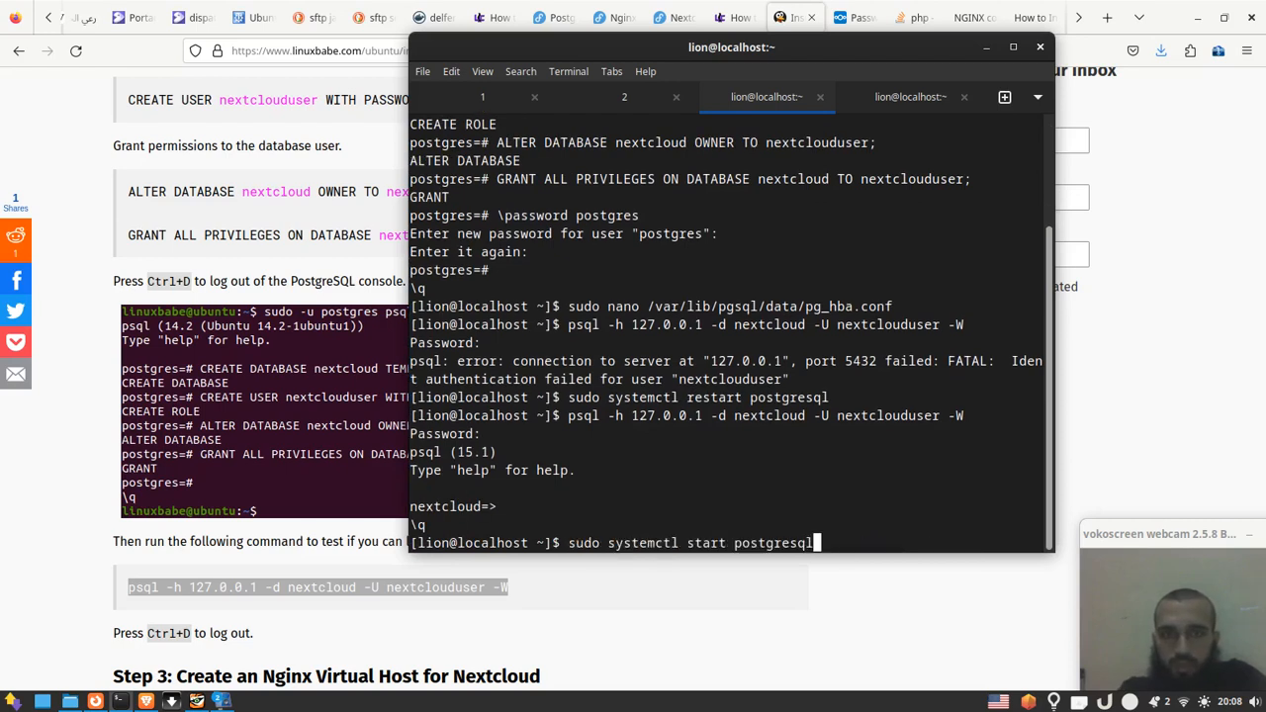
key(Up)
key(Up)
key(Up)
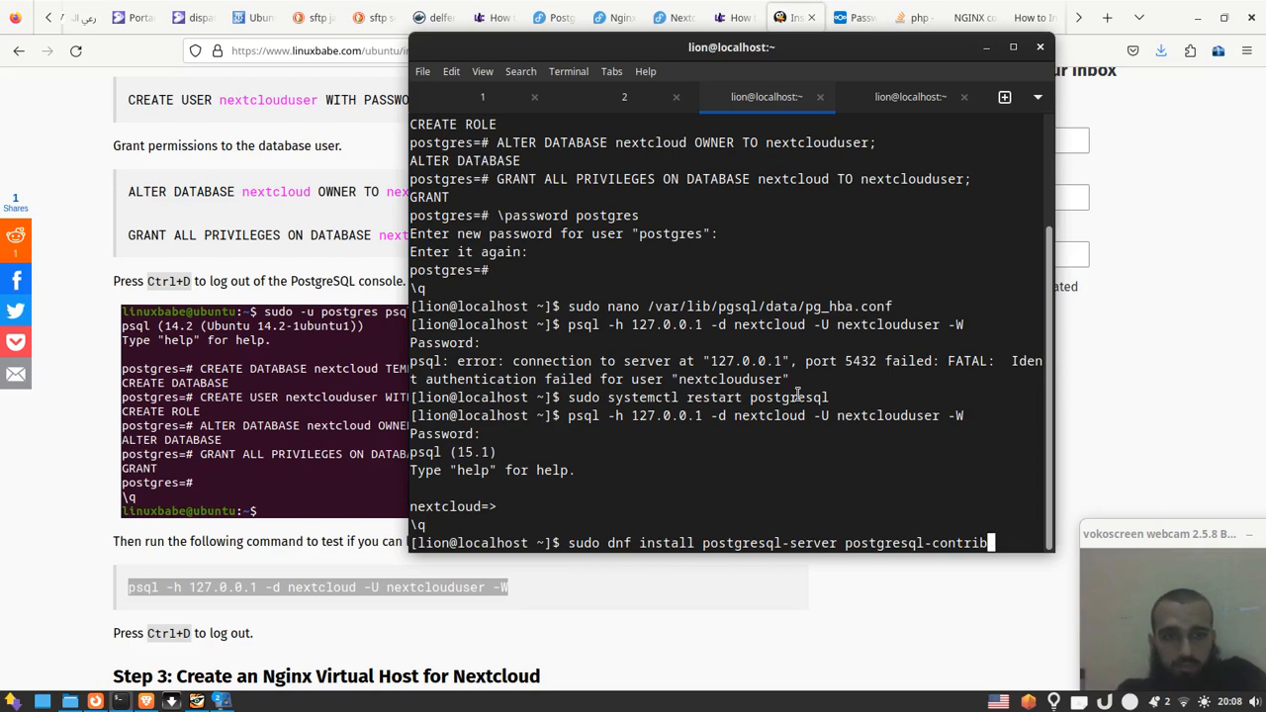
key(ctrl+plus)
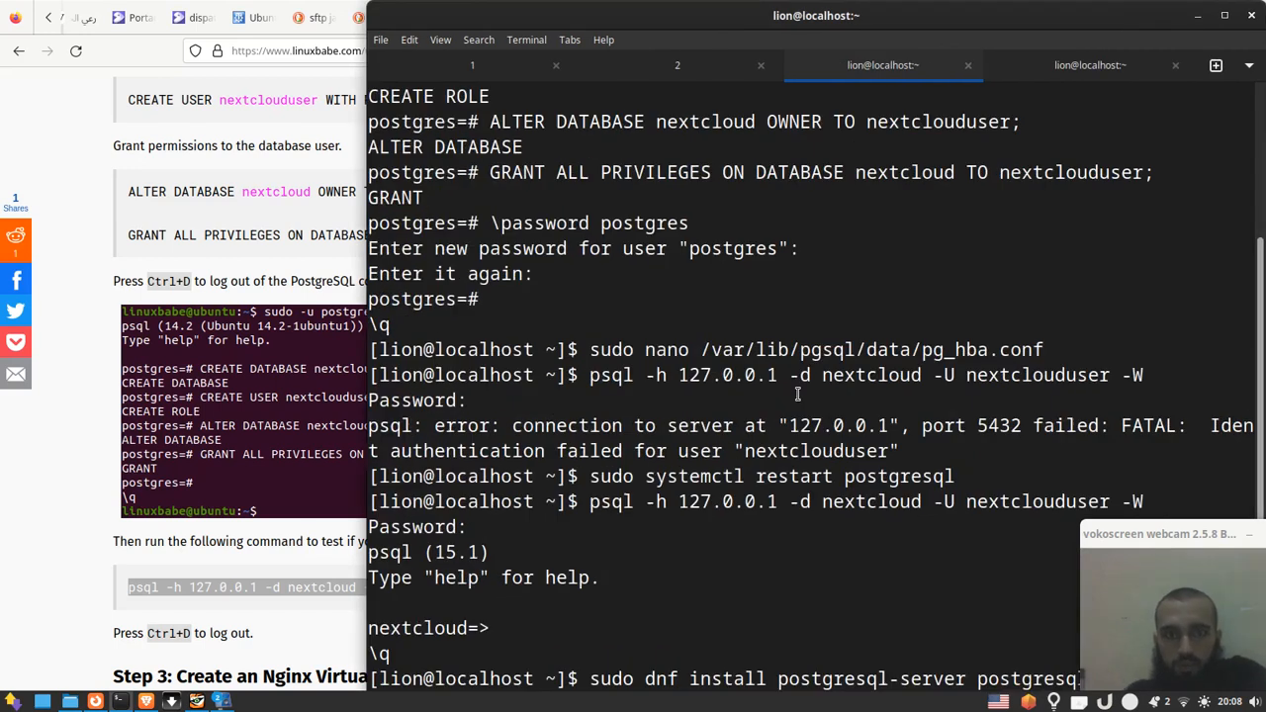
drag(873, 29, 688, 30)
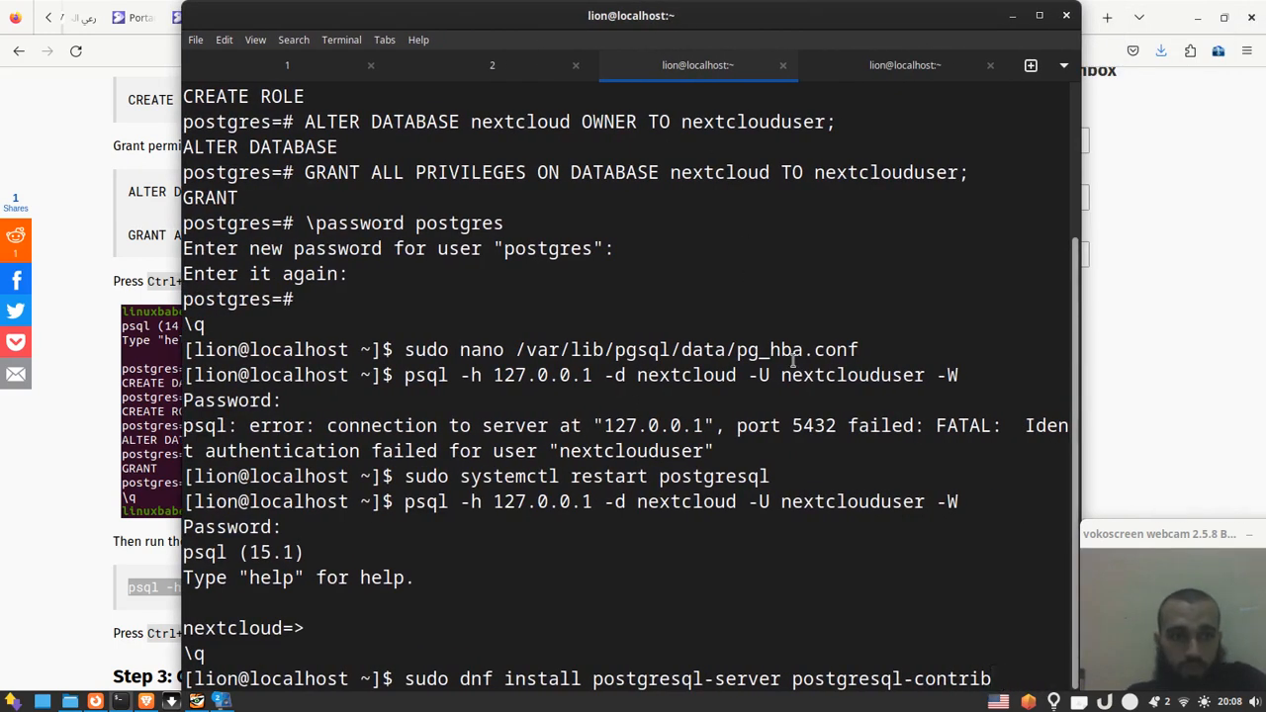
key(Up)
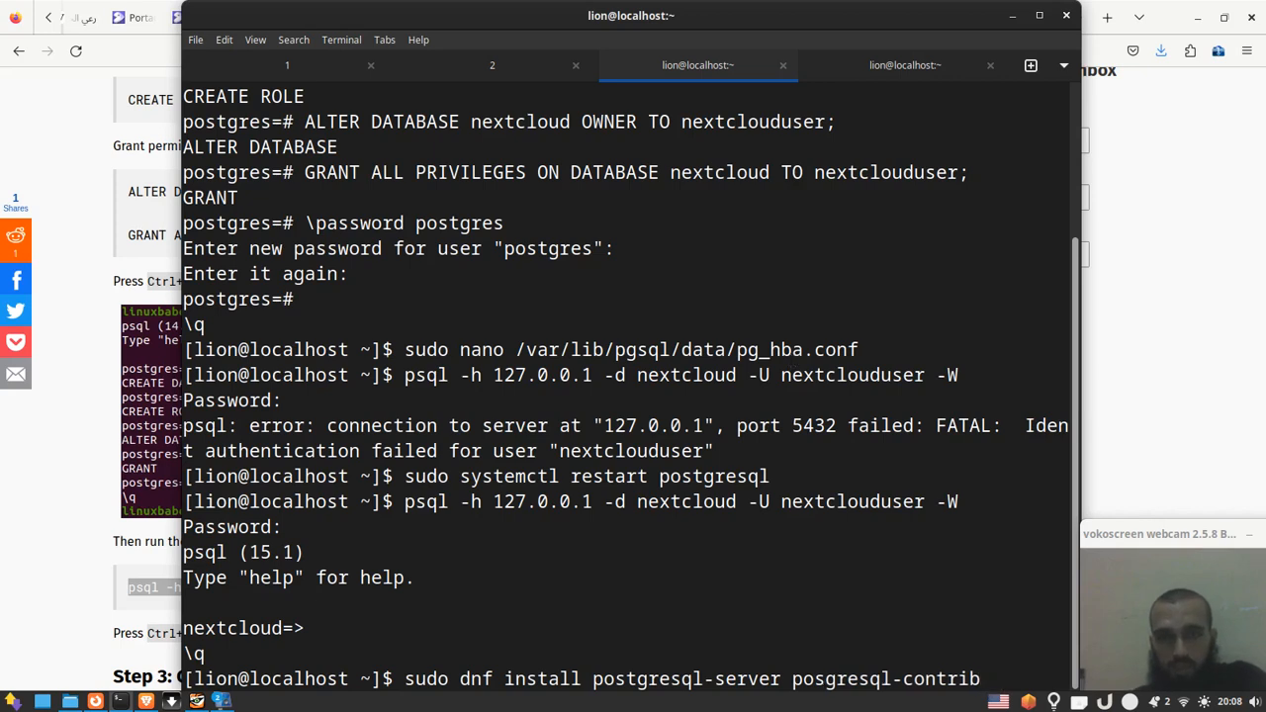
key(Down)
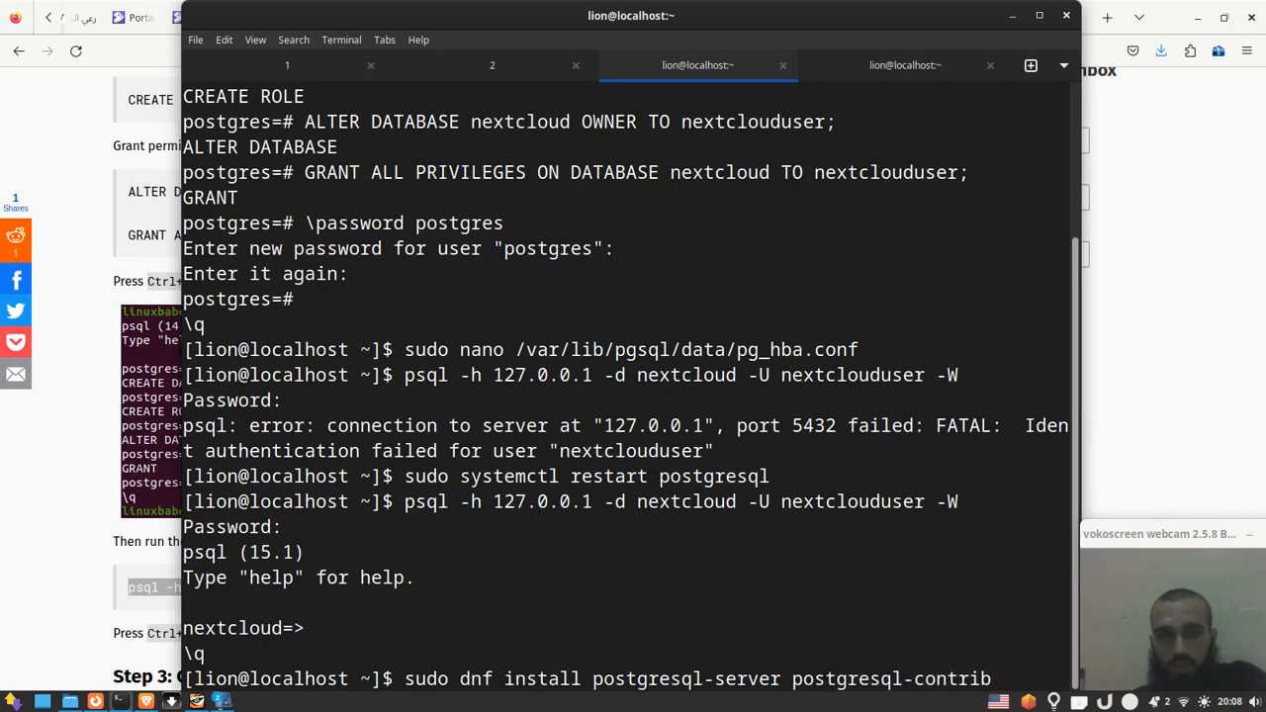
key(Up)
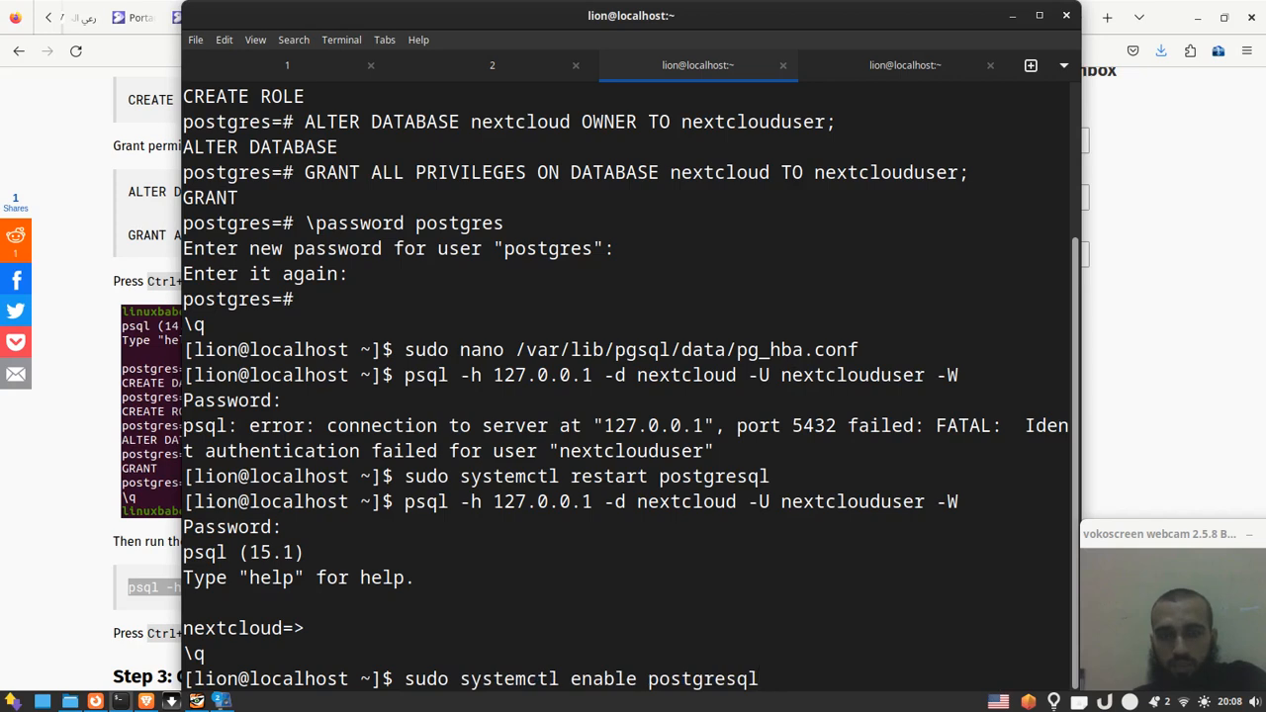
key(Up)
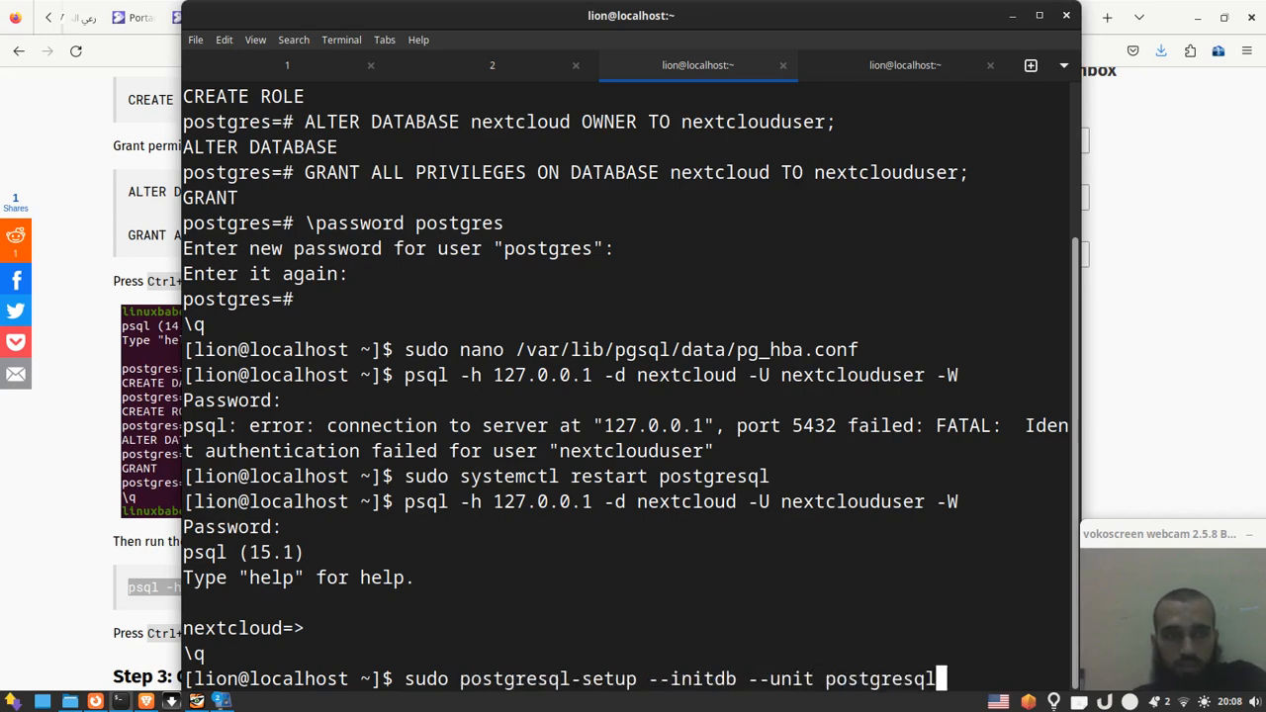
key(Up)
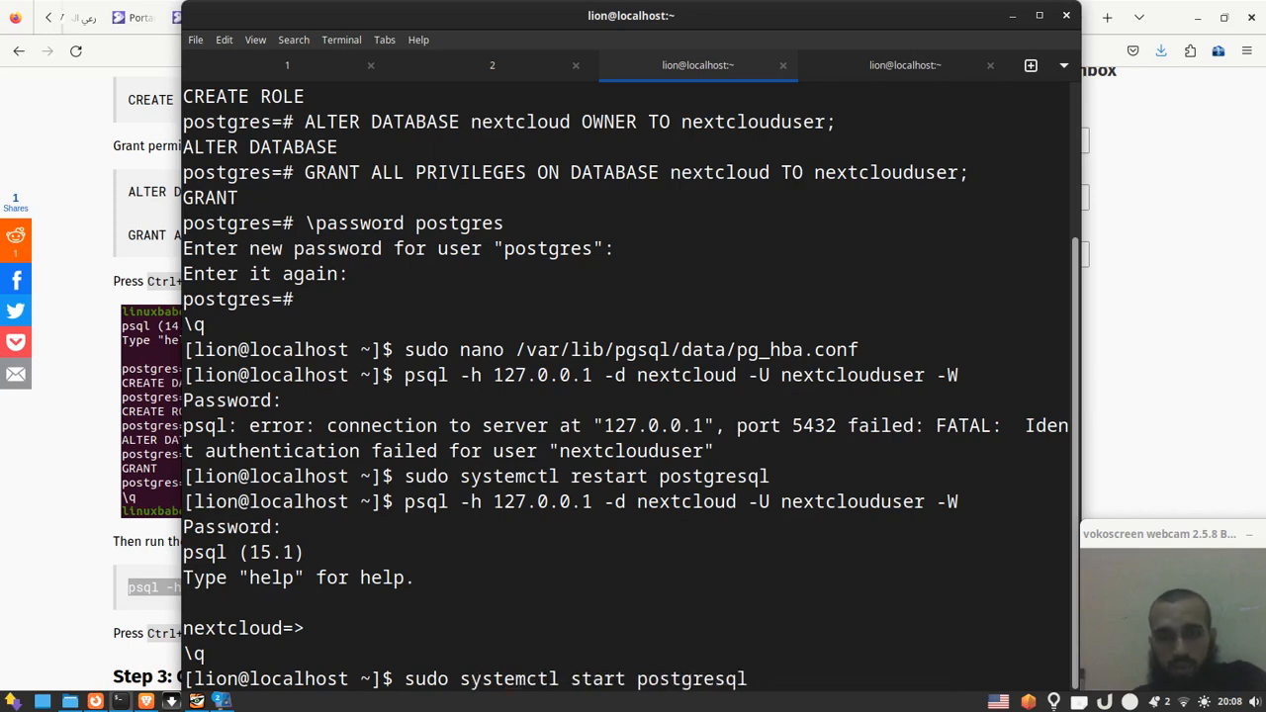
key(Up)
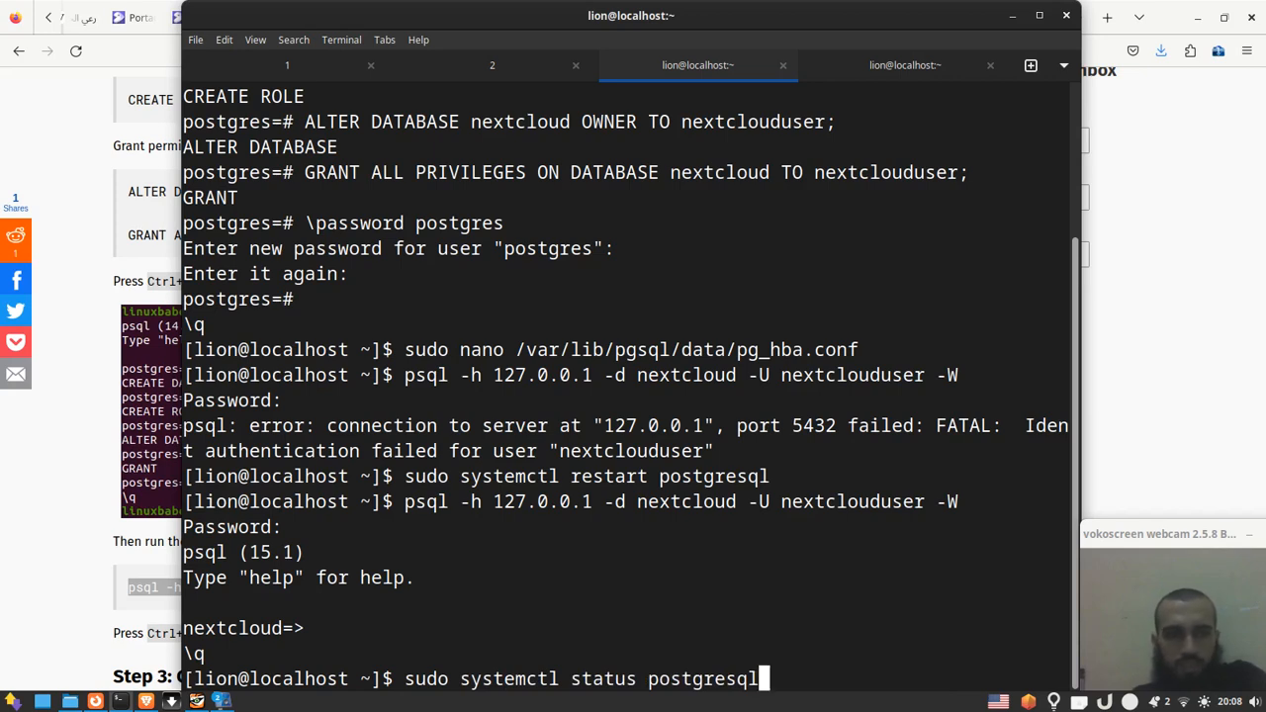
key(Up)
key(Up)
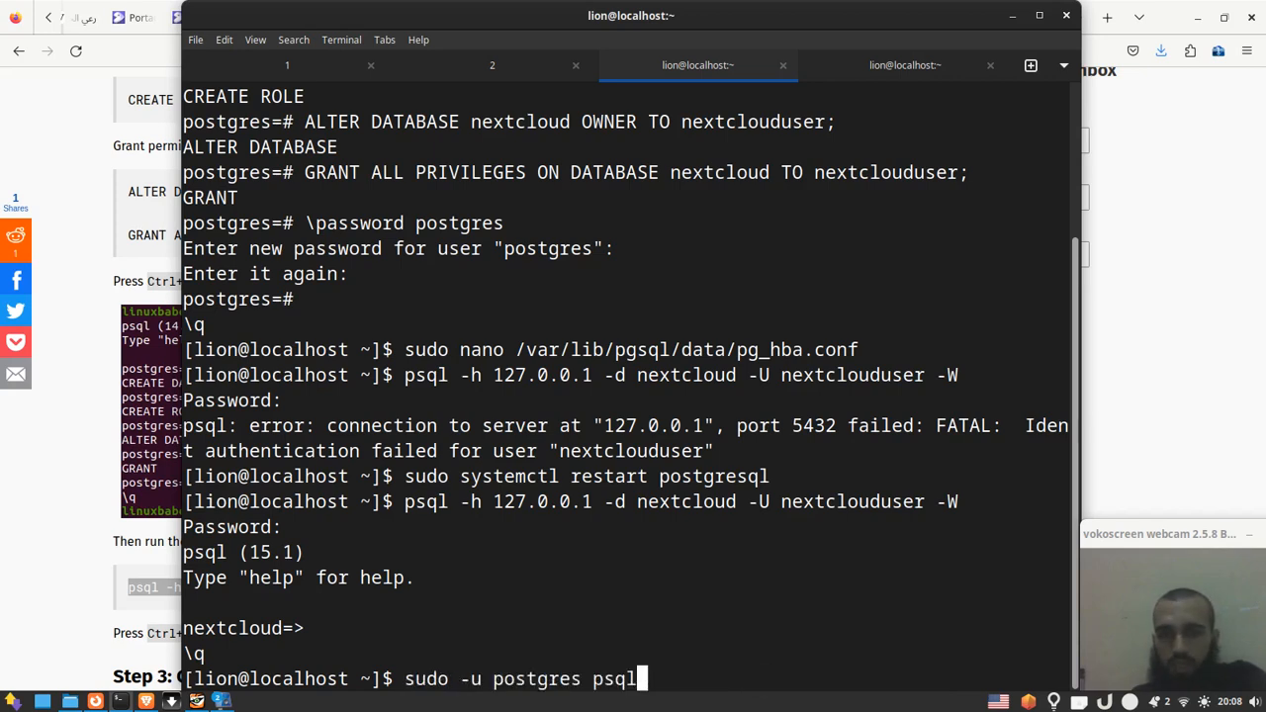
key(Up)
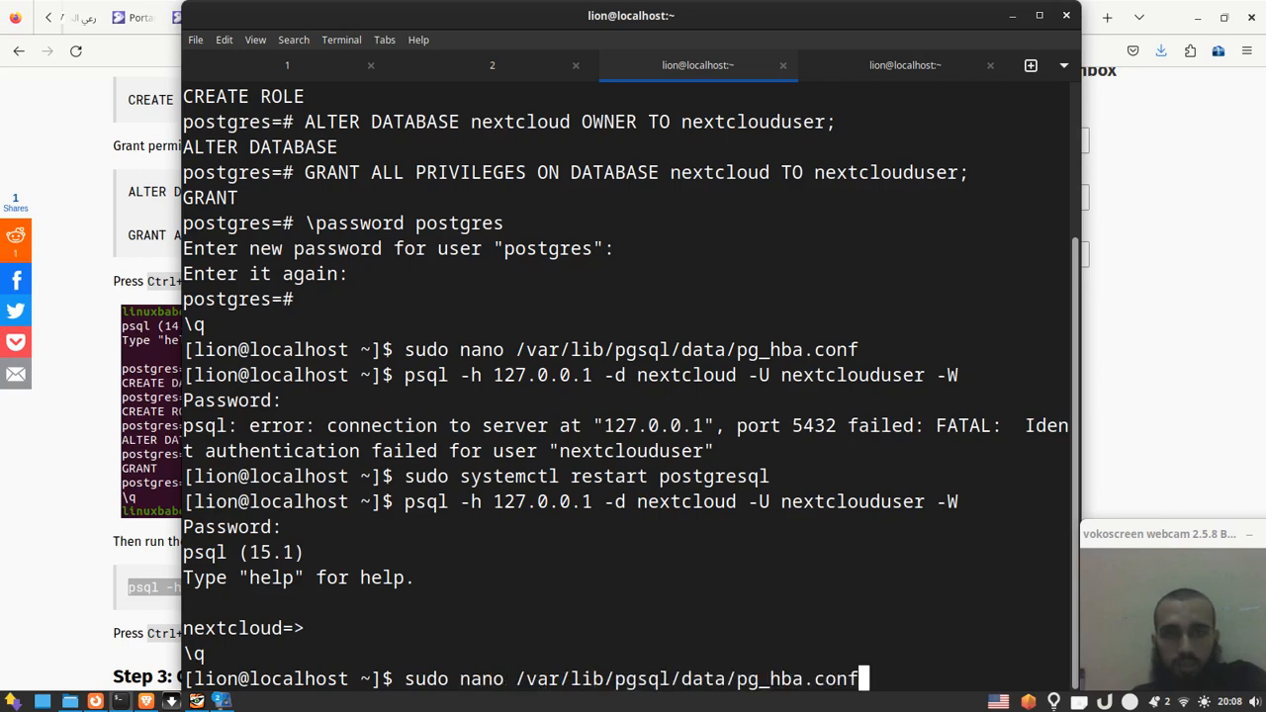
key(Down)
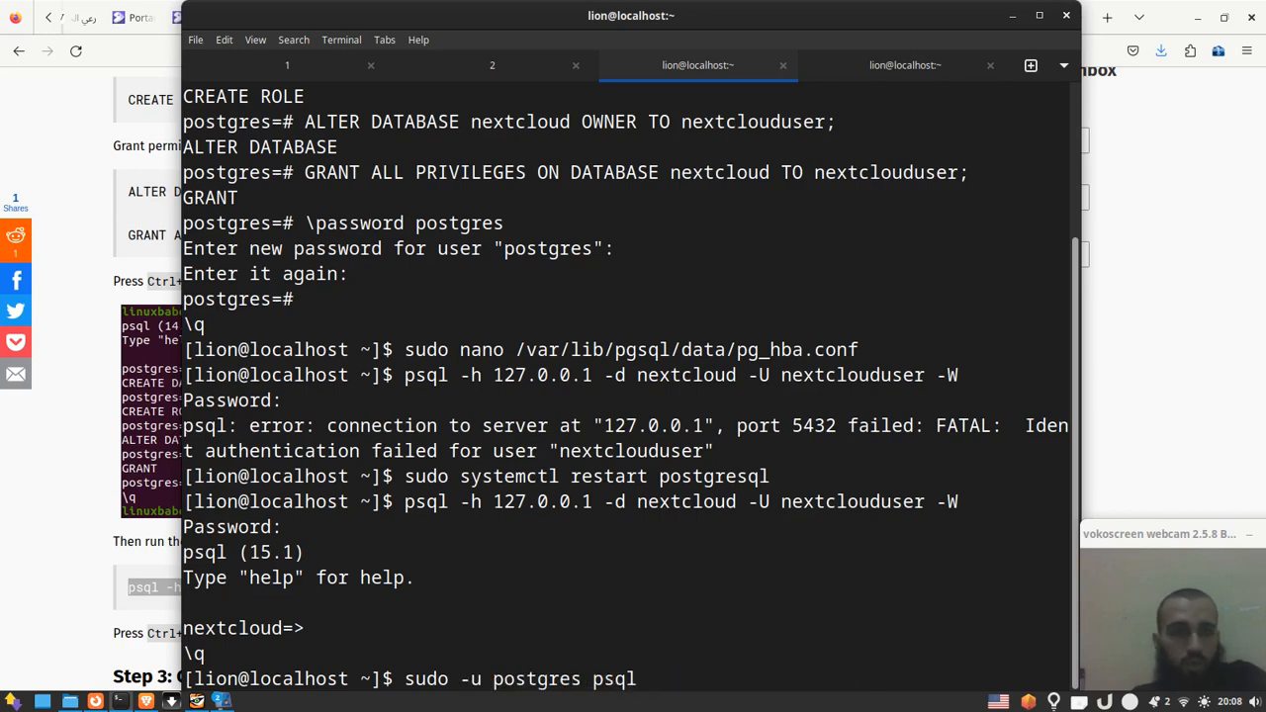
click(111, 277)
scroll(227, 174, up, 3)
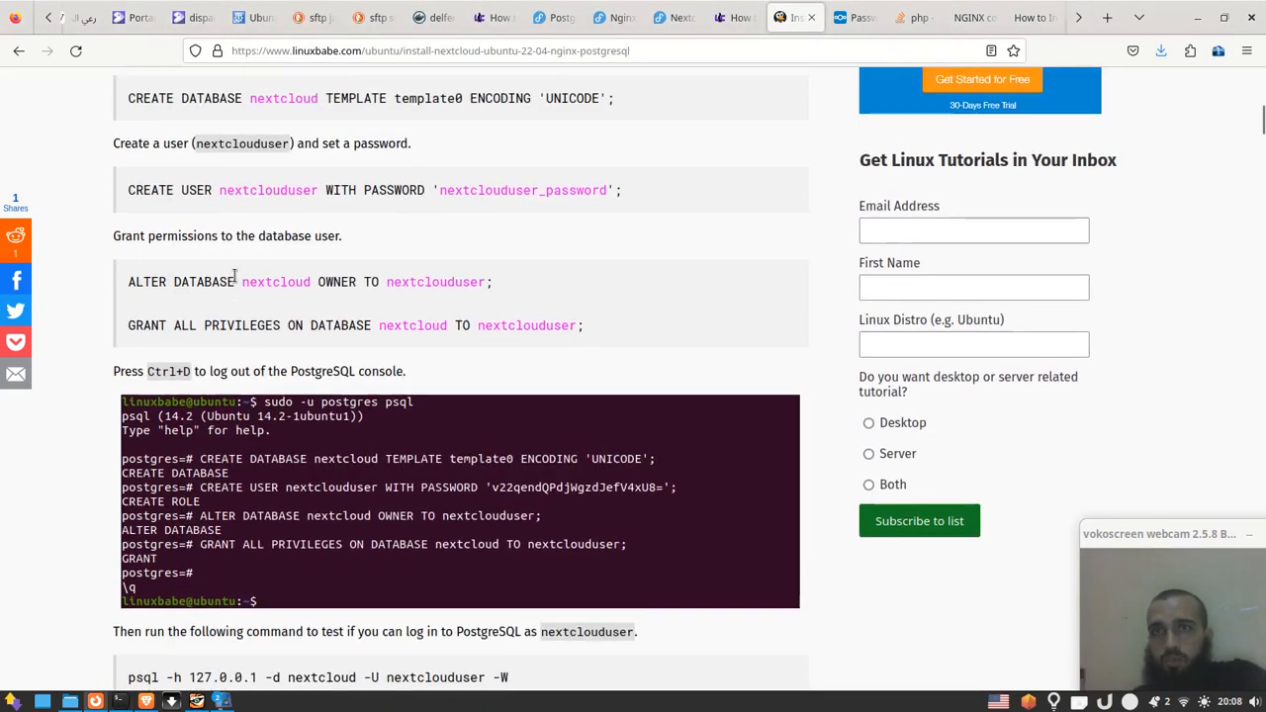
scroll(232, 188, up, 2)
scroll(280, 221, up, 3)
scroll(280, 221, up, 1)
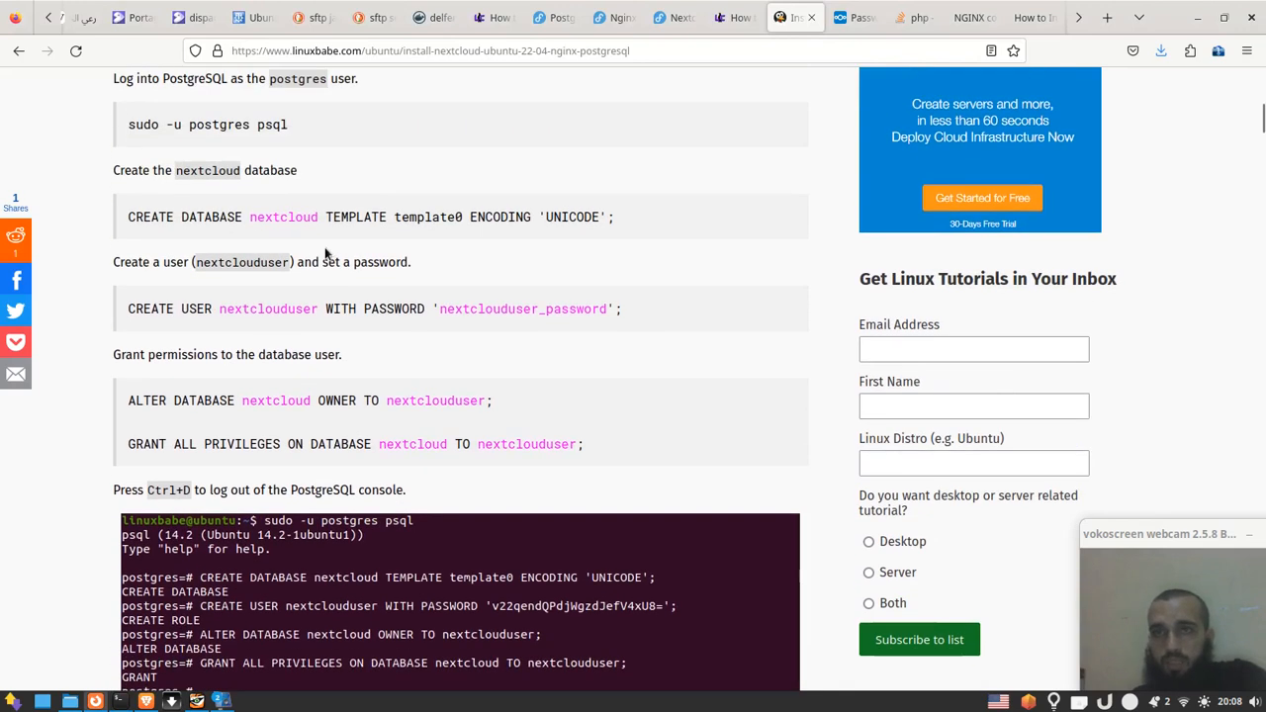
scroll(326, 255, down, 2)
scroll(148, 537, down, 2)
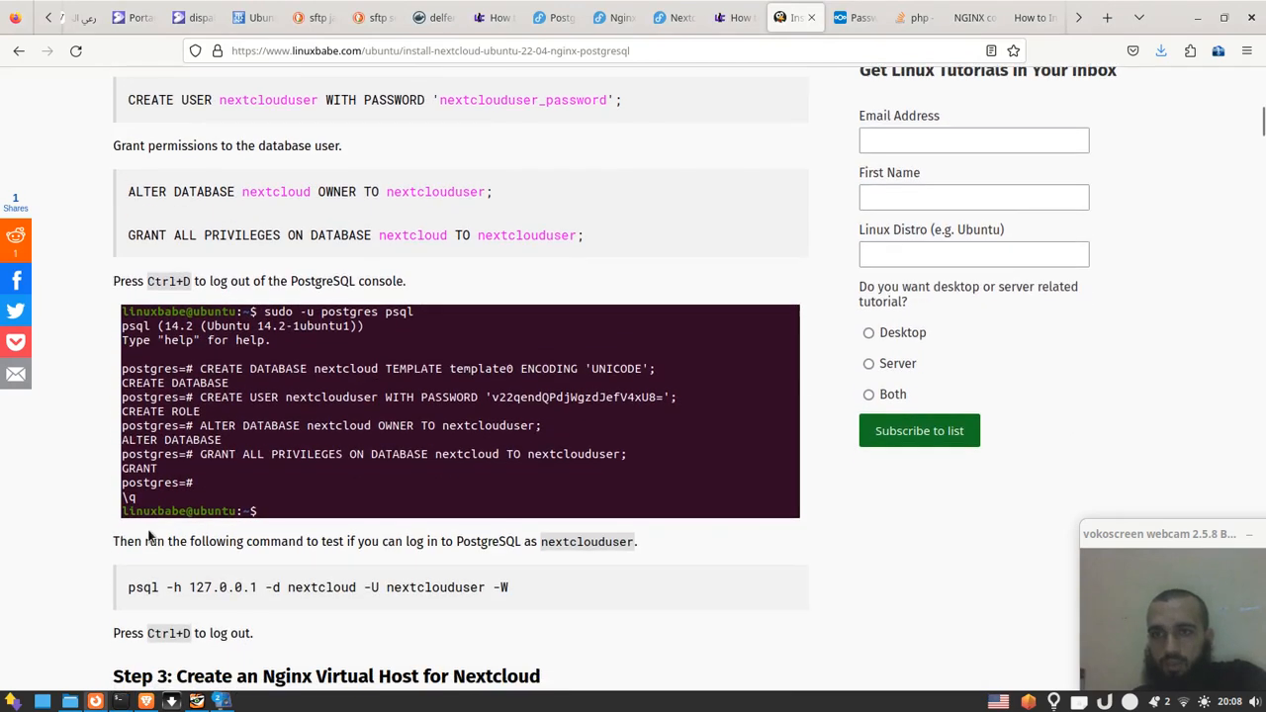
Reopen pg_hba.conf in nano, confirm the 127.0.0.1/32 md5 line and exit unchanged.
key(alt+Tab)
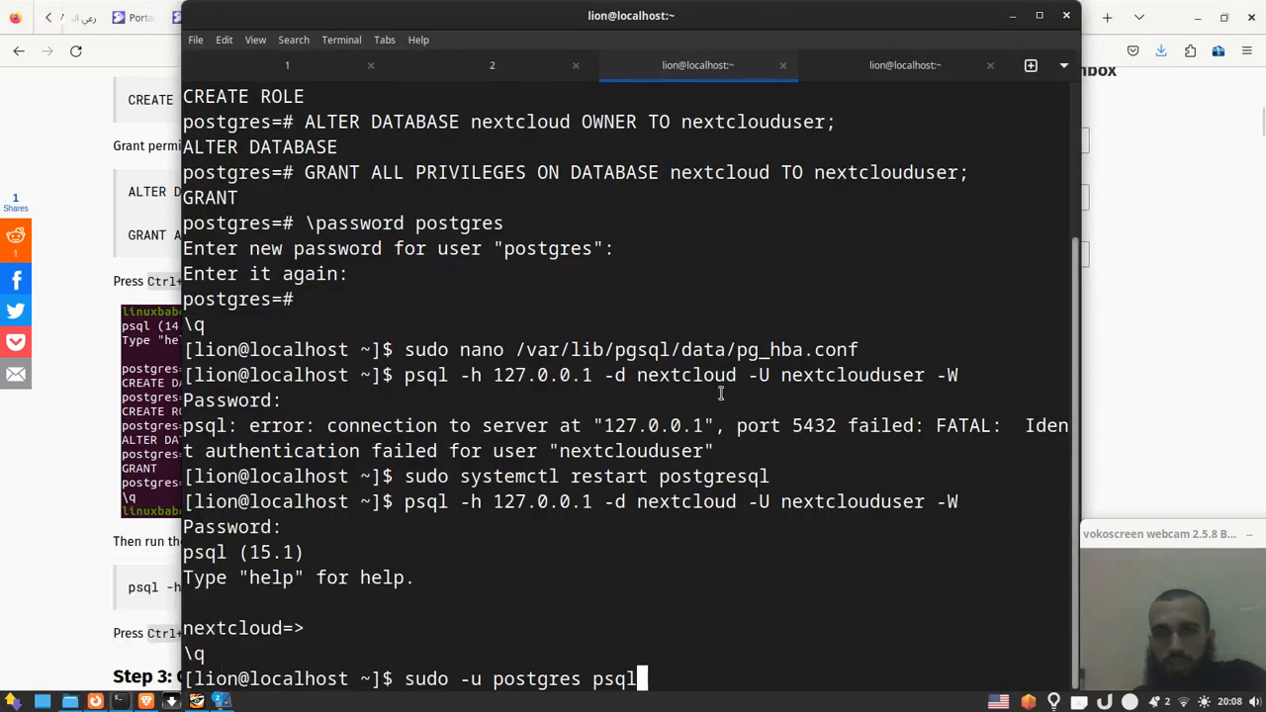
key(ctrl+u)
text(clear)
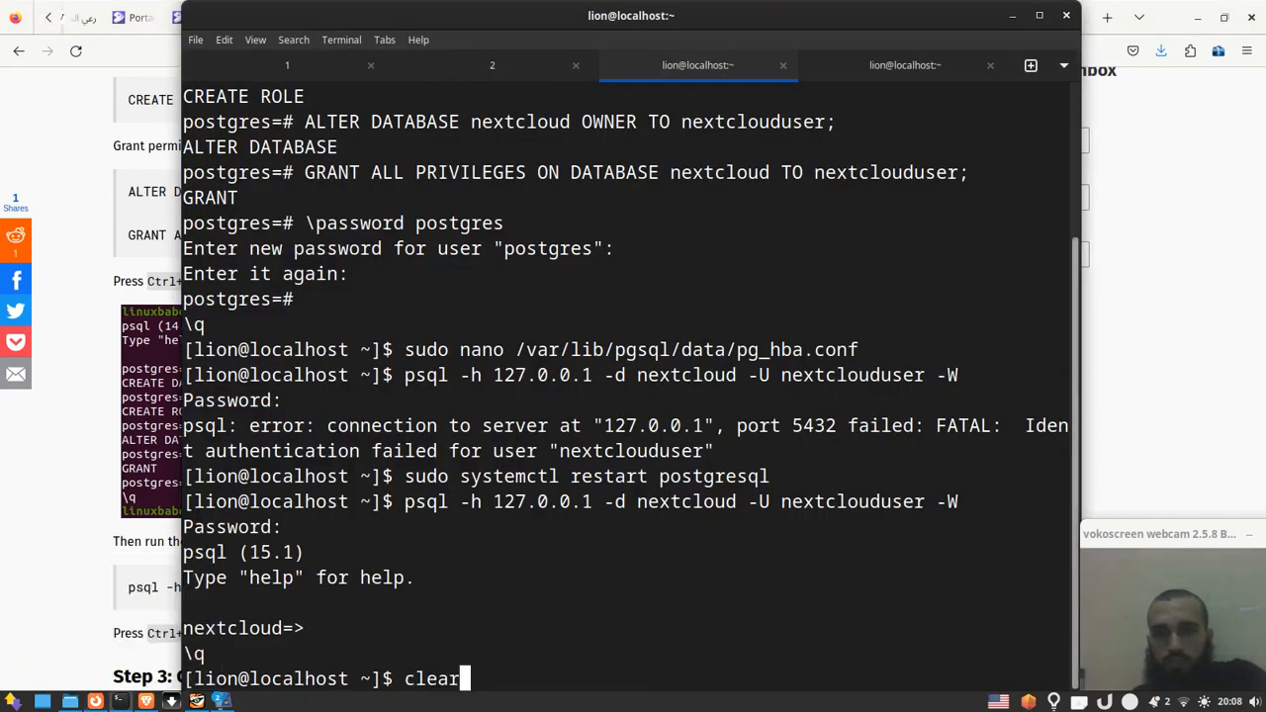
key(Up)
key(Up)
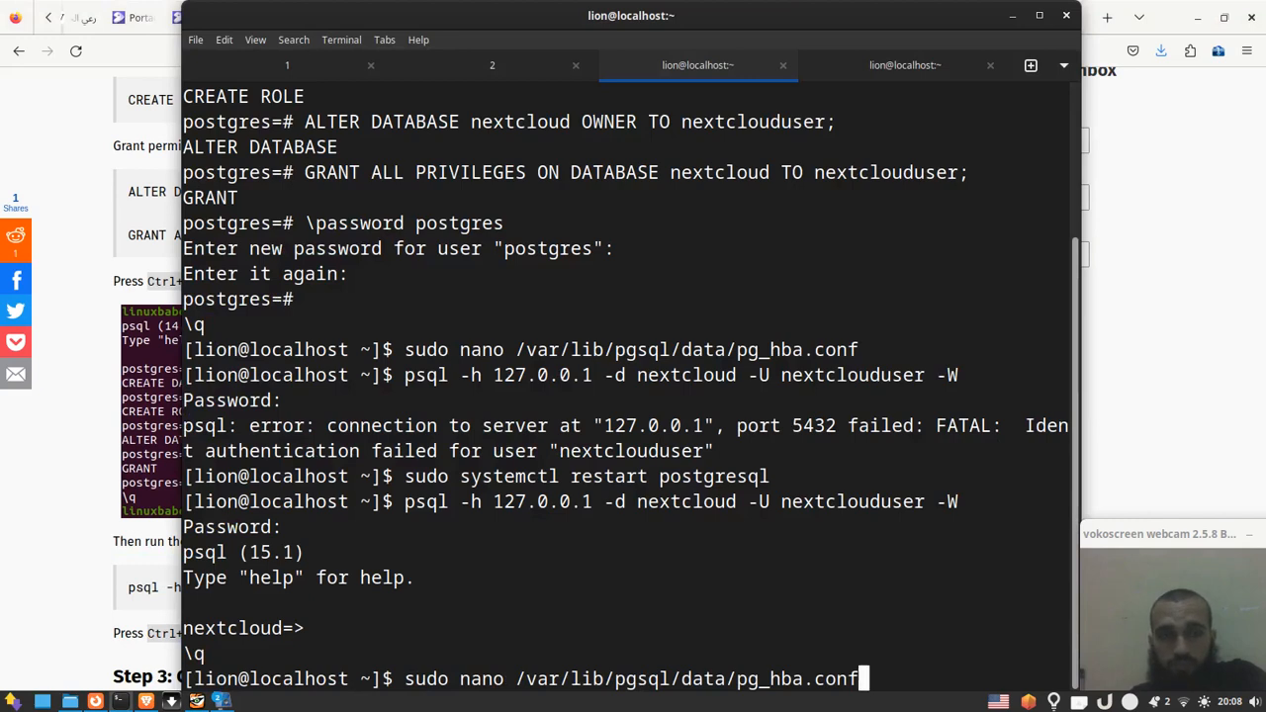
key(Return)
key(Page_Down)
key(Page_Down)
key(Page_Down)
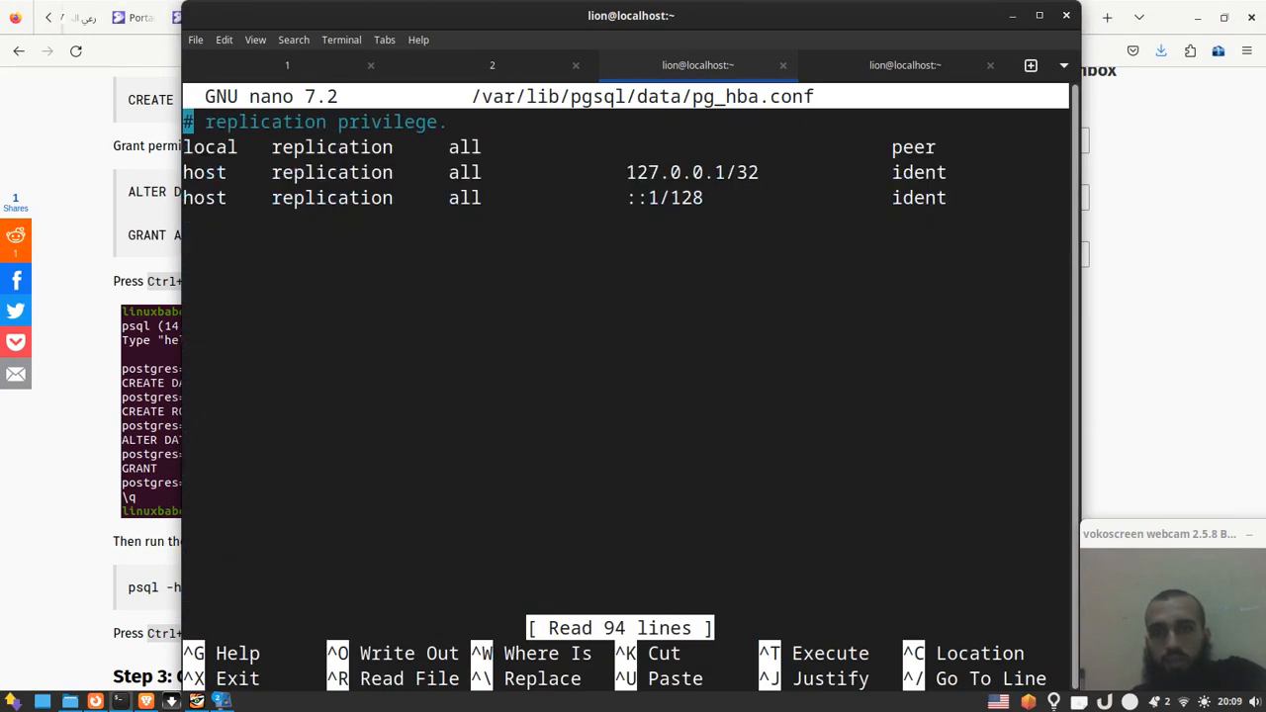
key(Page_Up)
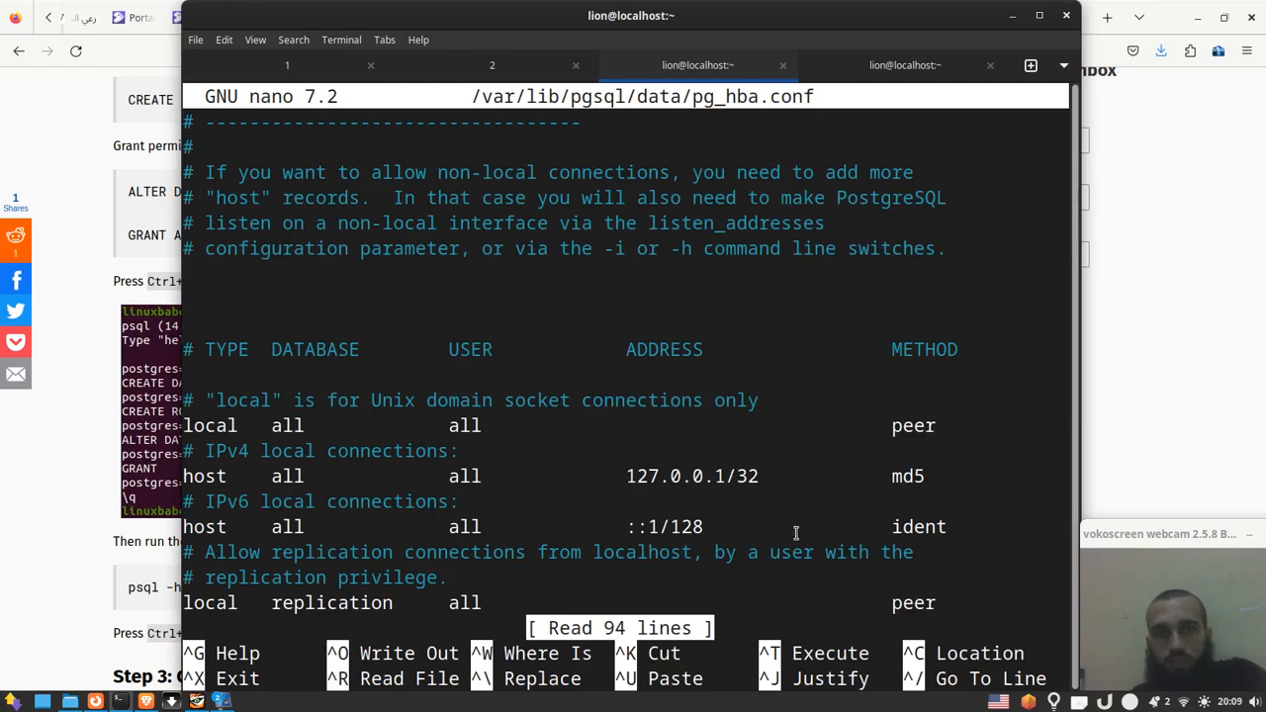
drag(949, 481, 198, 476)
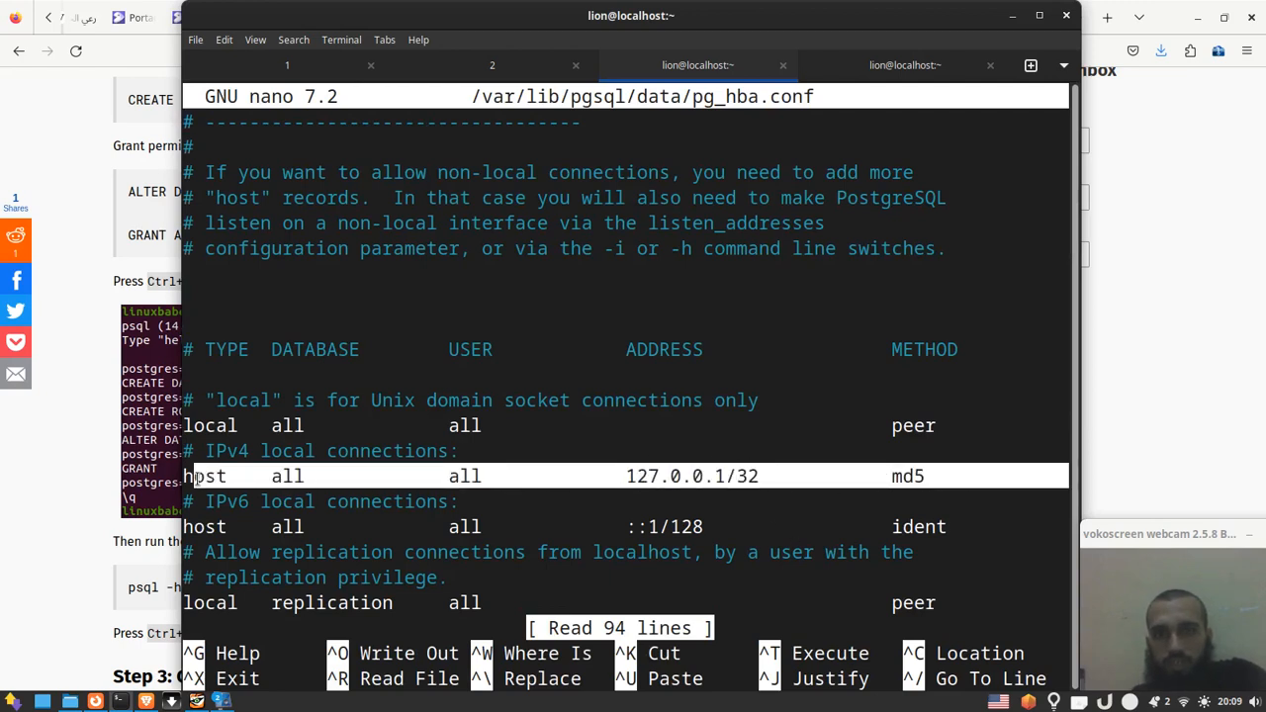
key(ctrl+x)
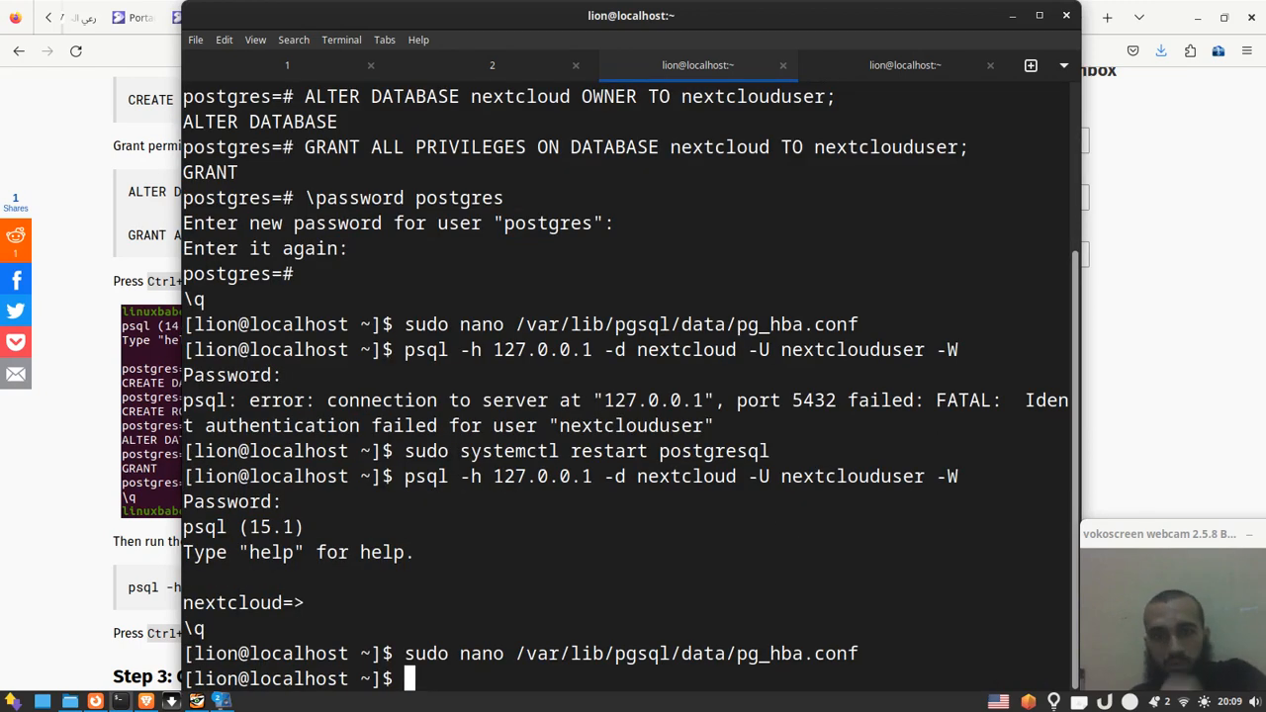
Rerun the nextclouduser login test, enter the password and quit psql with \q.
key(Up)
key(Up)
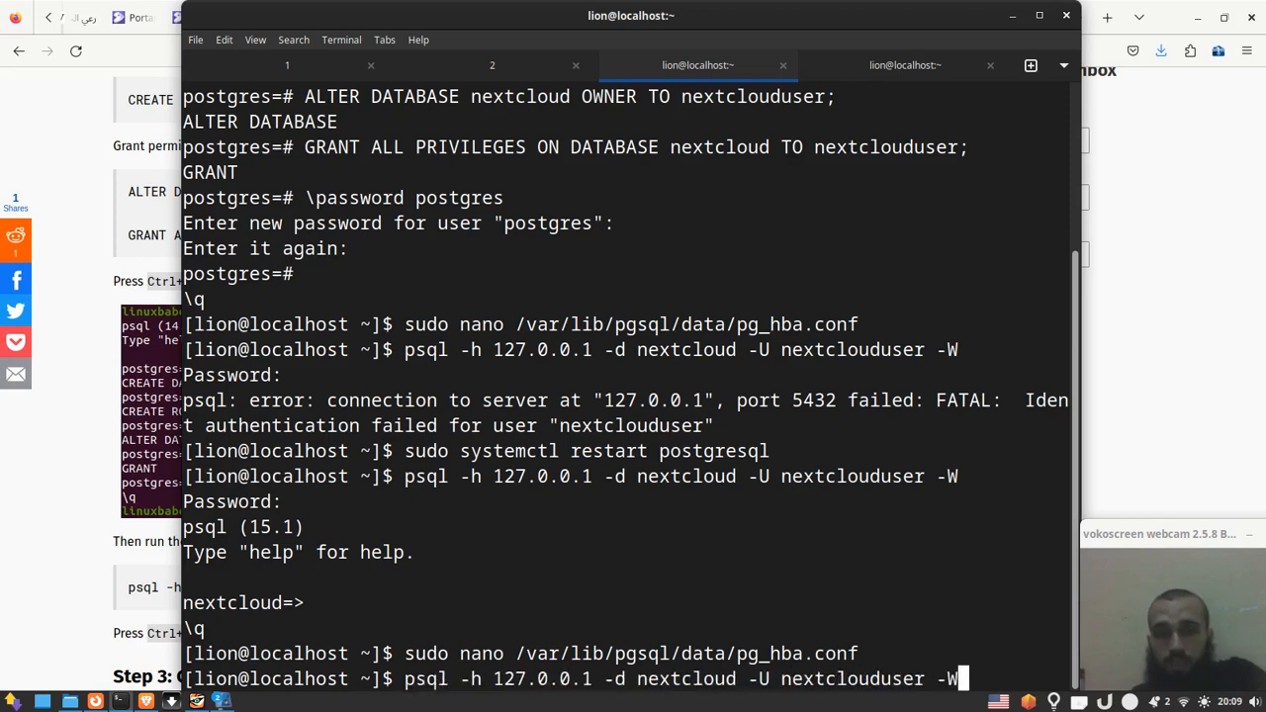
key(Up)
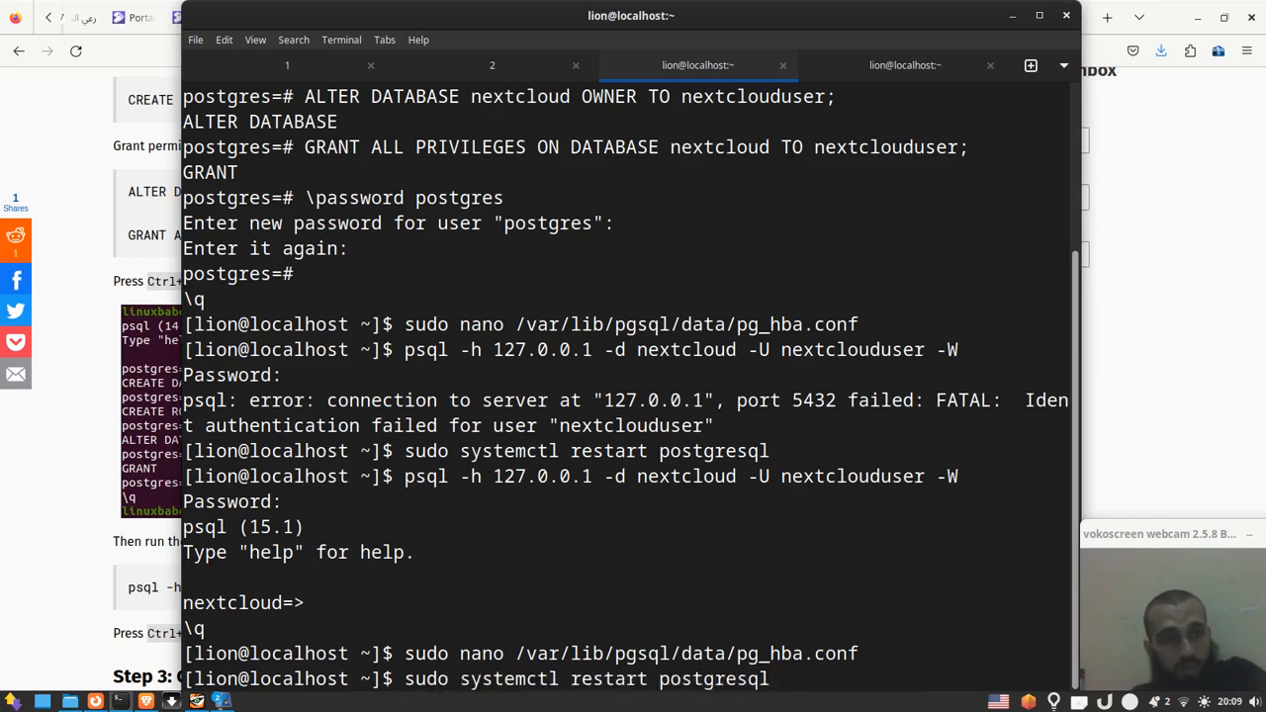
key(Down)
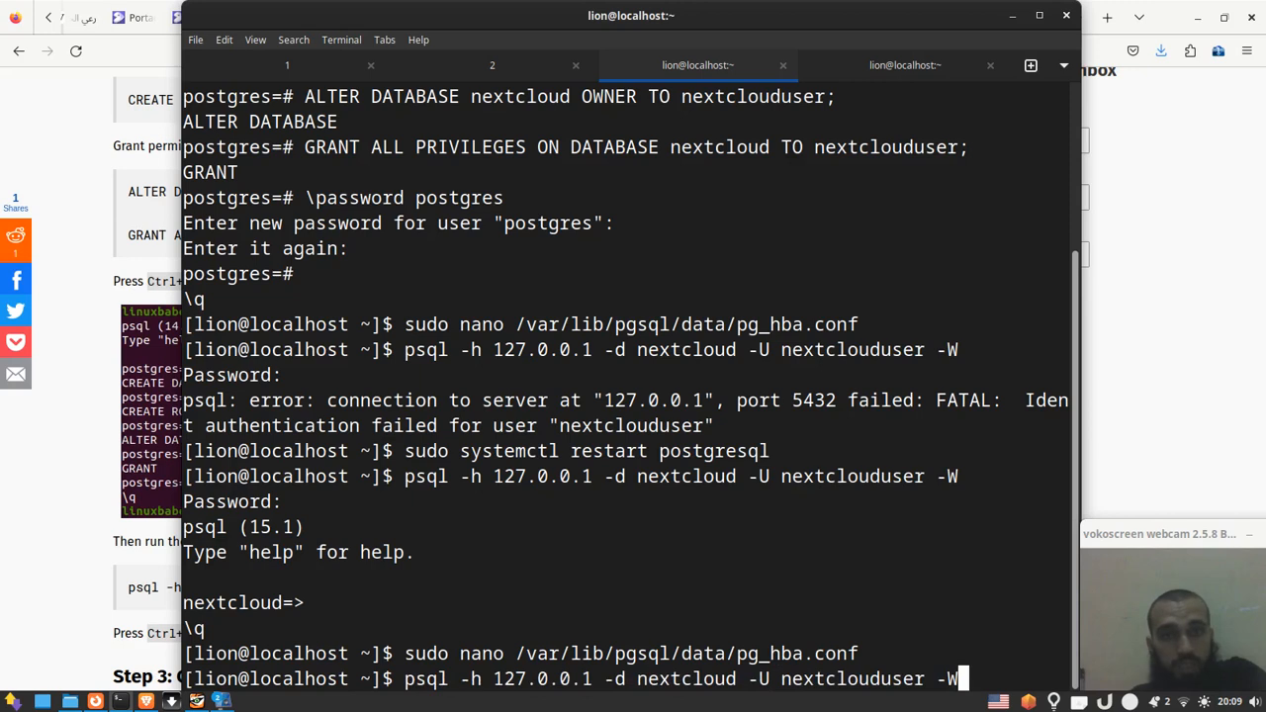
key(Return)
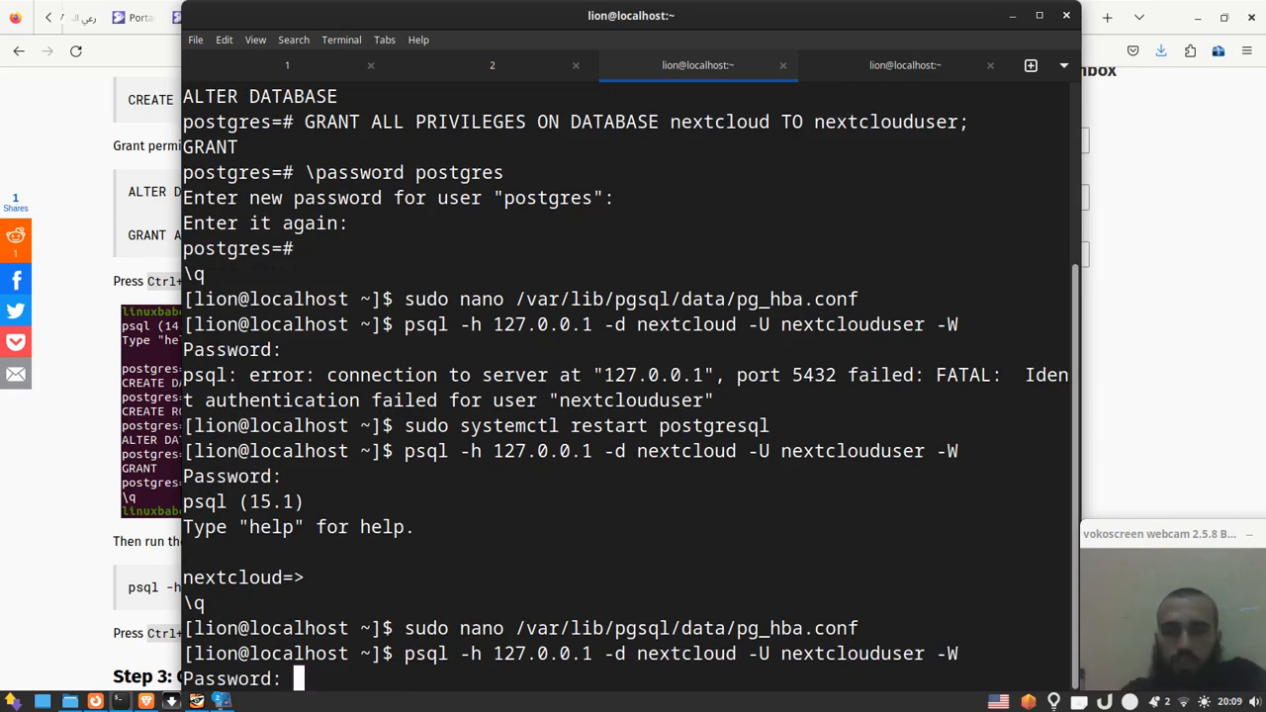
key(Return)
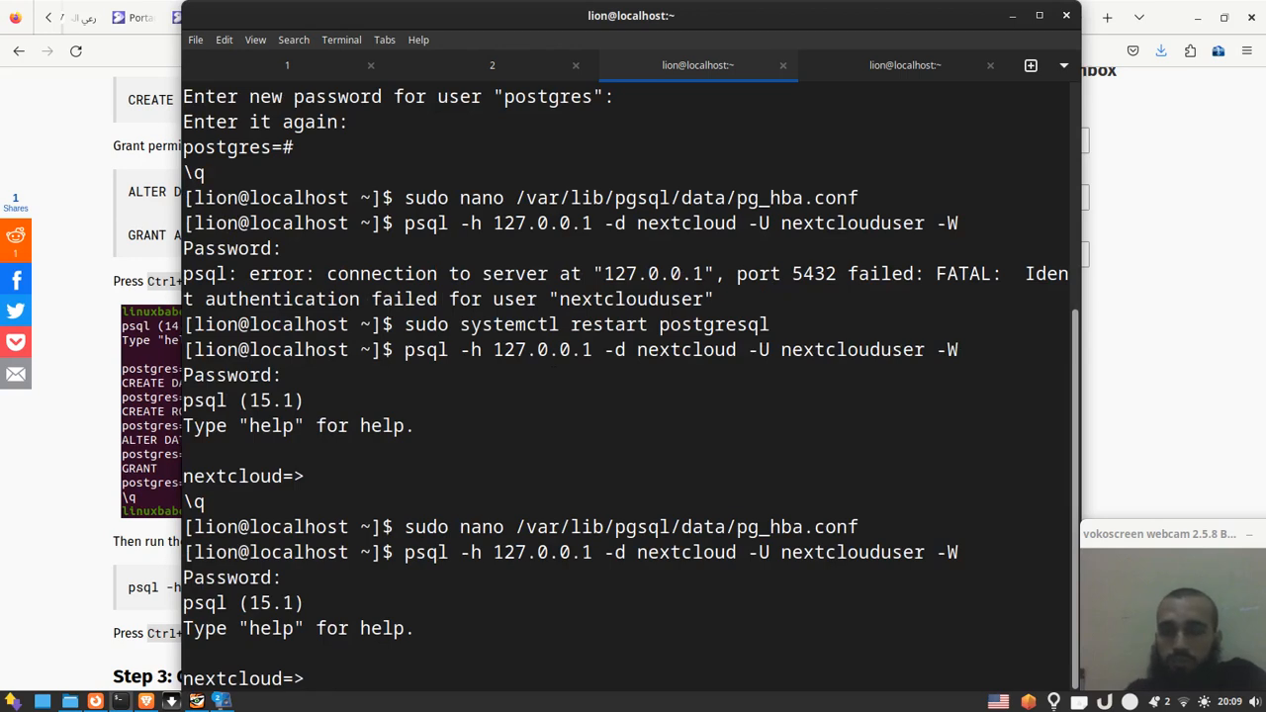
text(\q)
key(Return)
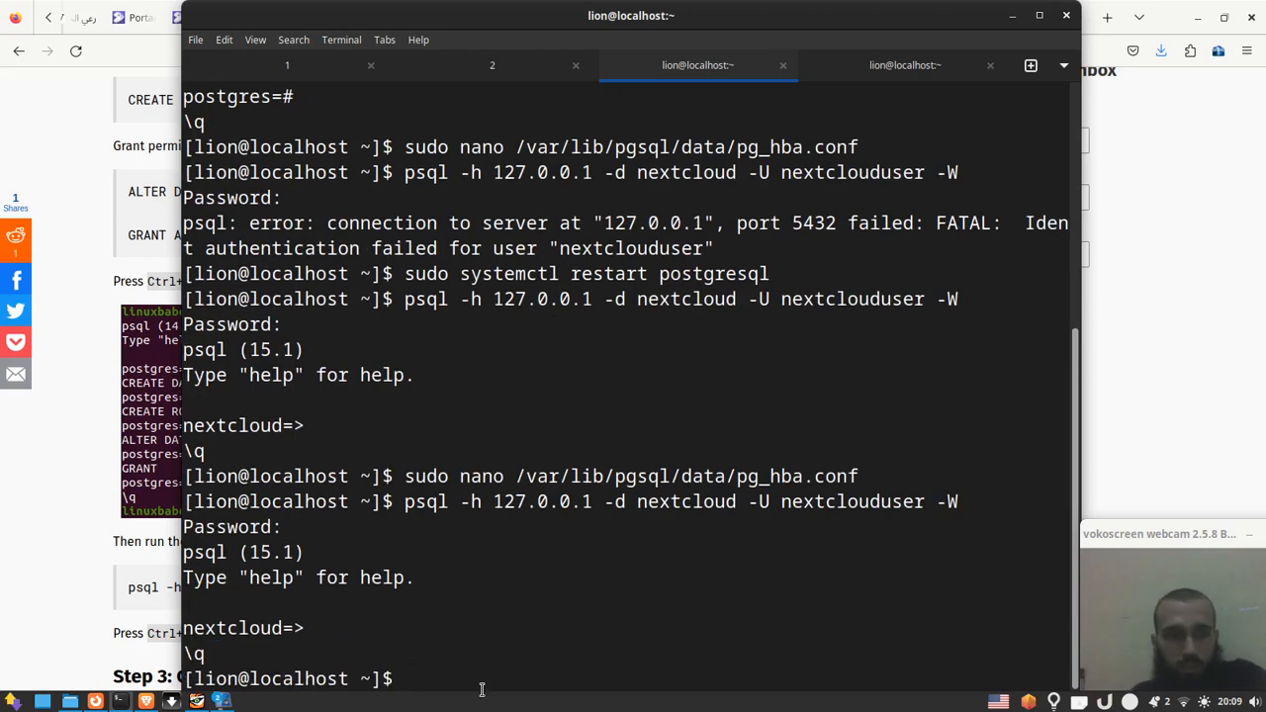